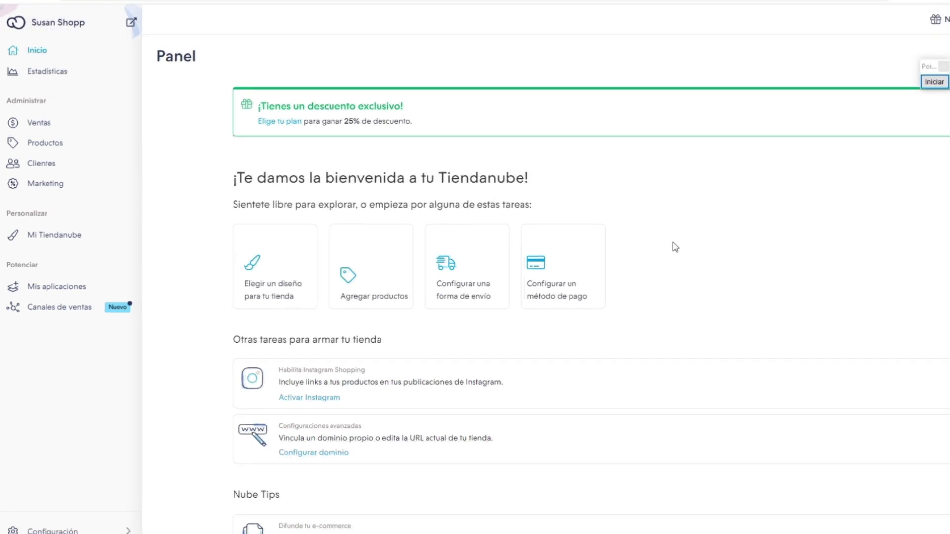
pyautogui.scroll(-1, 699, 236)
pyautogui.click(934, 82)
pyautogui.moveTo(99, 362); pyautogui.dragTo(237, 238)
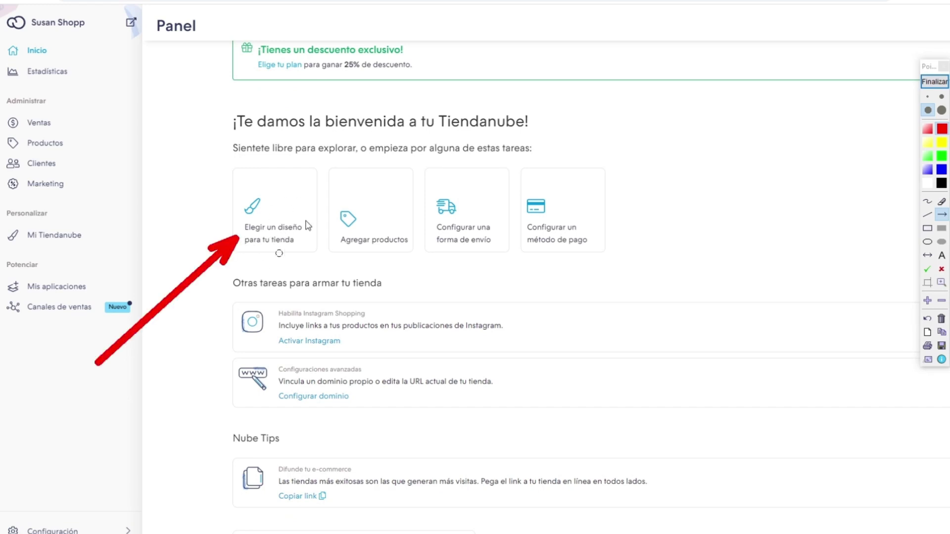
pyautogui.click(929, 83)
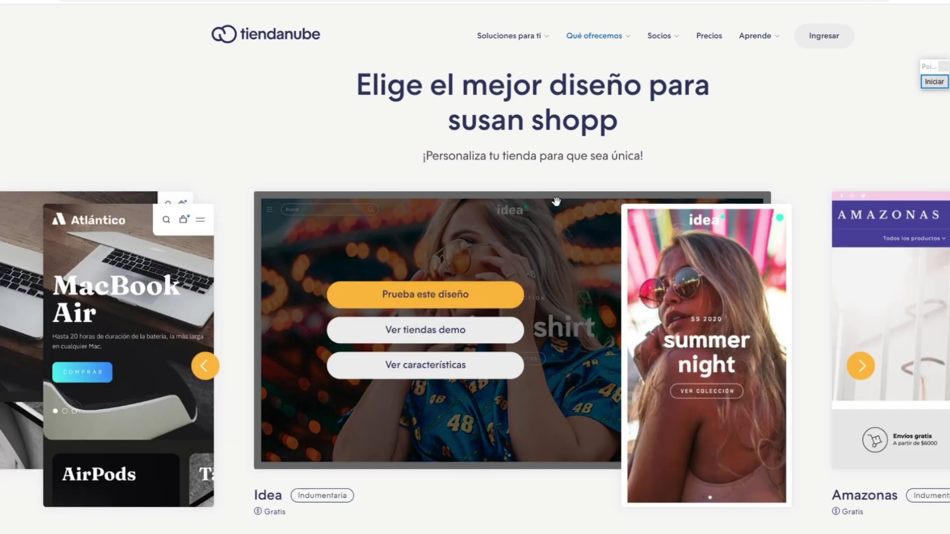
# Step: Browse the store design gallery, try the free Amazonas design labelled Moda and start designing the draft store
pyautogui.scroll(-12, 536, 202)
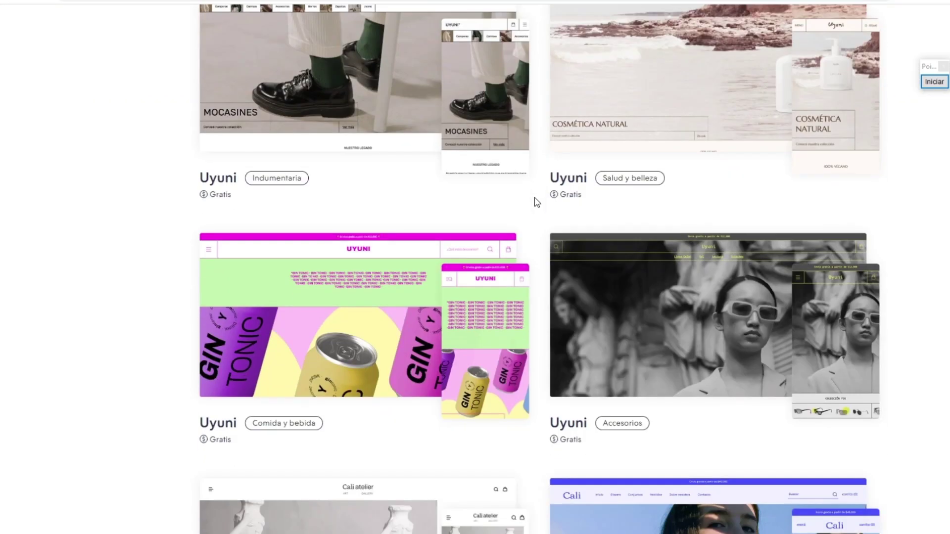
pyautogui.scroll(-15, 537, 201)
pyautogui.scroll(-18, 564, 215)
pyautogui.scroll(-15, 575, 201)
pyautogui.scroll(-12, 575, 200)
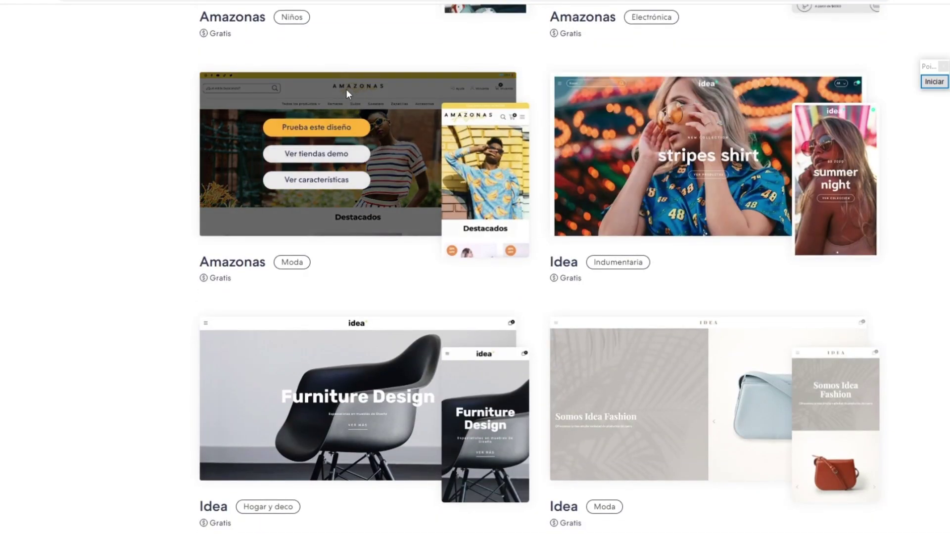
pyautogui.moveTo(405, 150)
pyautogui.click(341, 153)
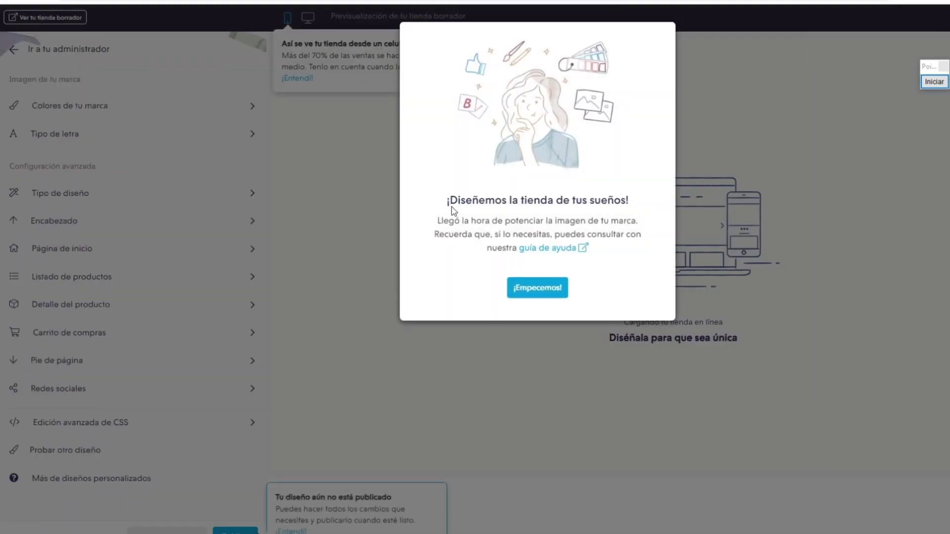
pyautogui.click(538, 289)
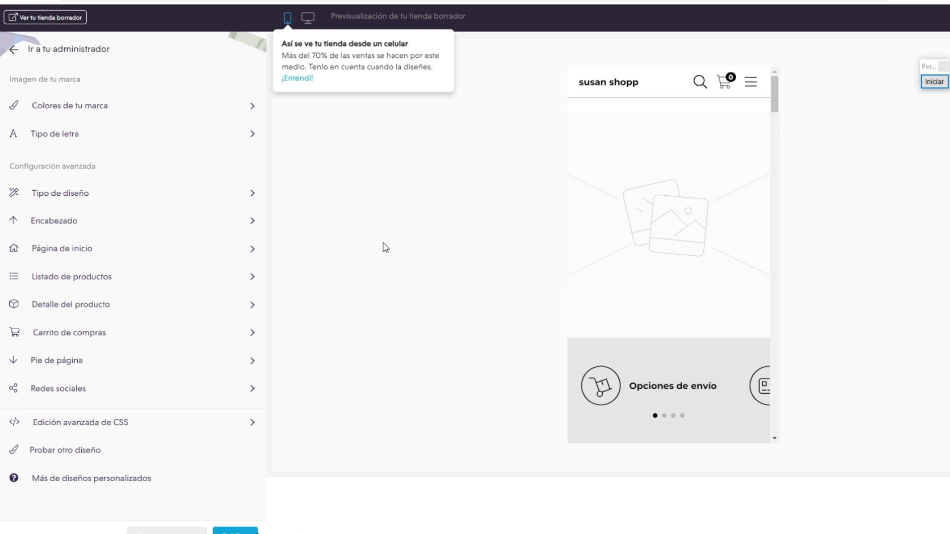
pyautogui.click(934, 81)
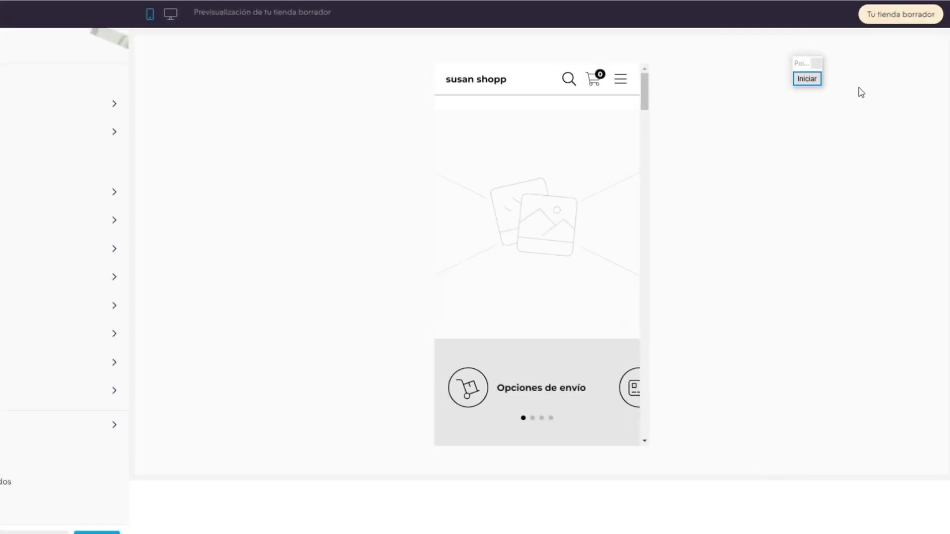
pyautogui.moveTo(233, 274)
pyautogui.mouseDown()
pyautogui.moveTo(149, 68)
pyautogui.moveTo(153, 27)
pyautogui.mouseUp()
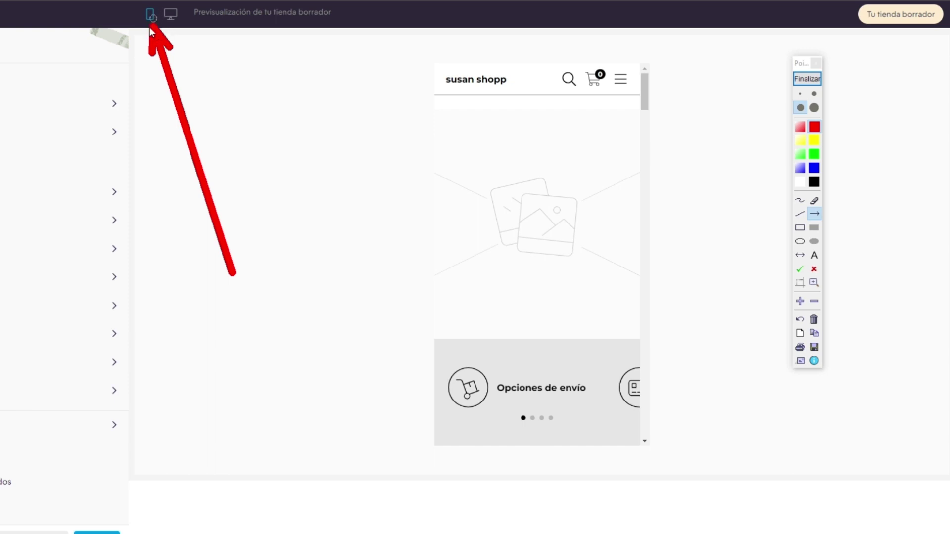
pyautogui.moveTo(298, 228); pyautogui.dragTo(180, 31)
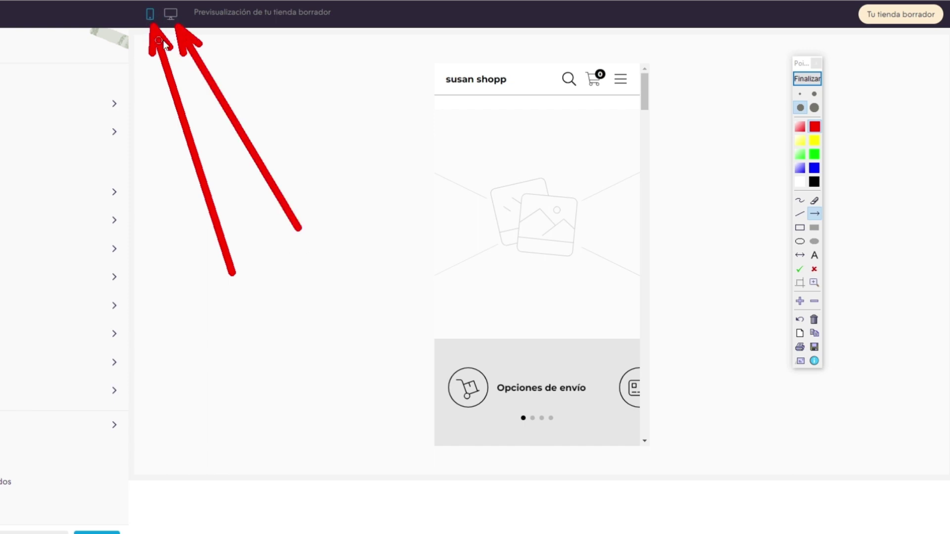
pyautogui.click(807, 79)
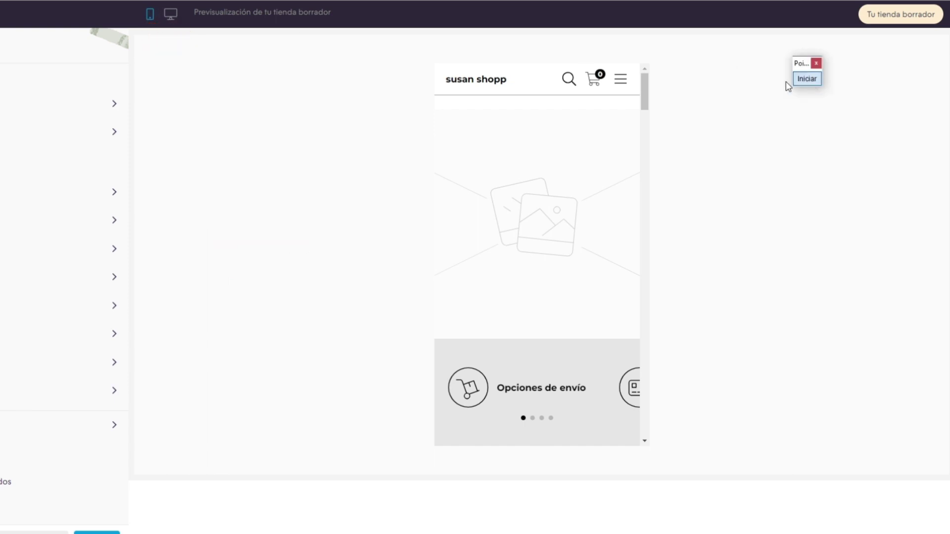
# Step: Switch the draft store preview to the desktop view
pyautogui.click(170, 15)
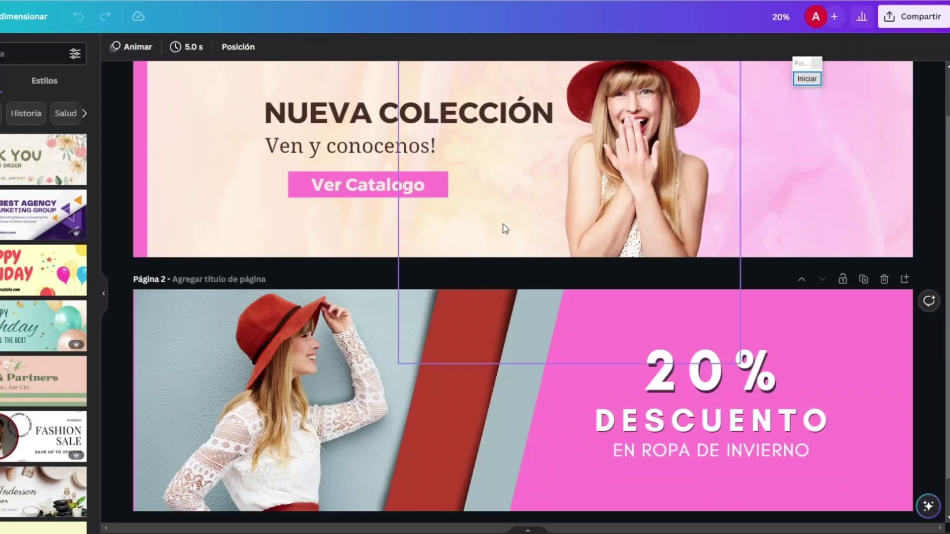
# Step: Switch to Canva and look through the wide promotional banner pages and the portrait fashion photo pages
pyautogui.scroll(2, 475, 287)
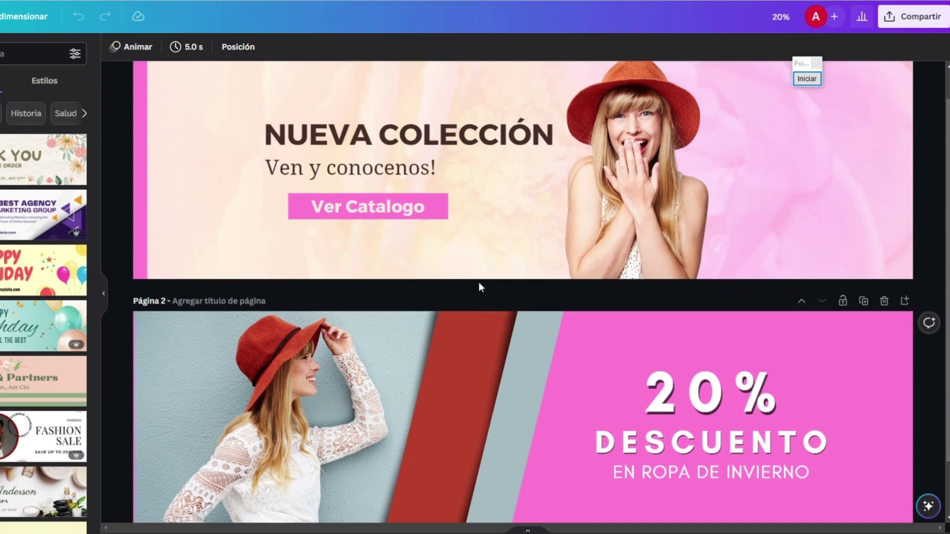
pyautogui.scroll(-2, 549, 262)
pyautogui.scroll(1, 560, 272)
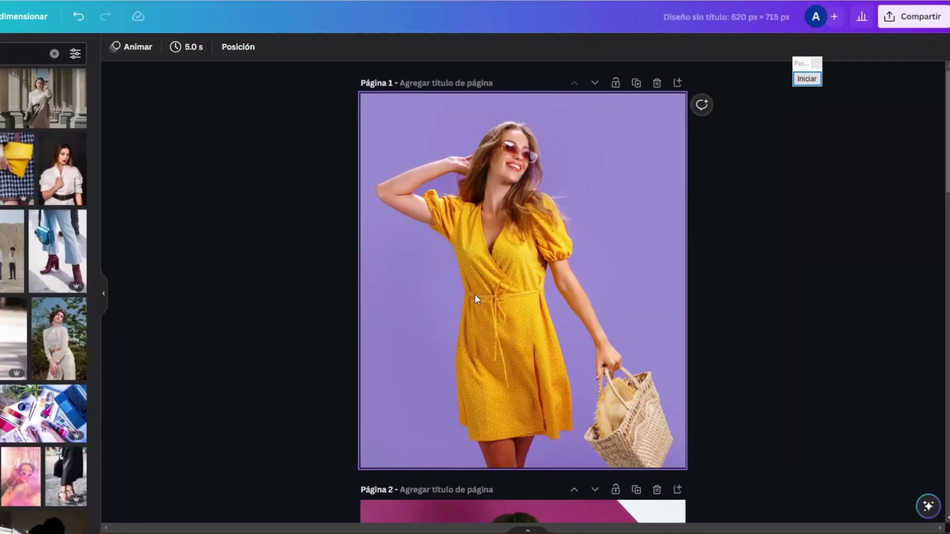
pyautogui.scroll(-7, 550, 257)
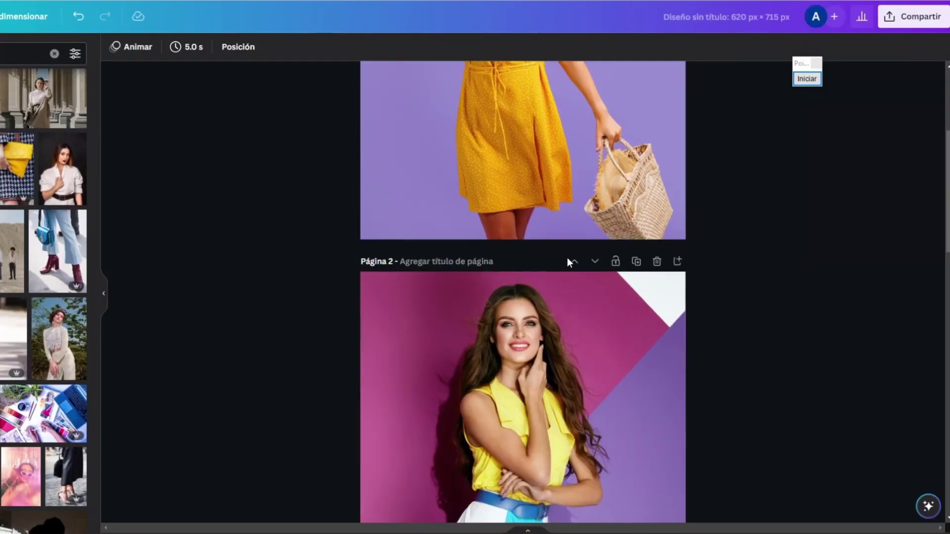
pyautogui.scroll(3, 560, 284)
pyautogui.scroll(2, 560, 289)
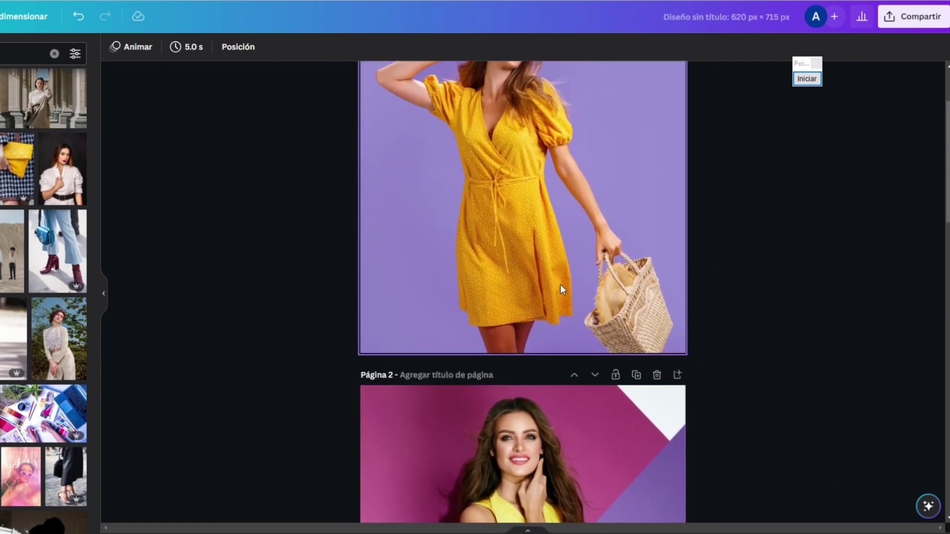
pyautogui.scroll(1, 651, 184)
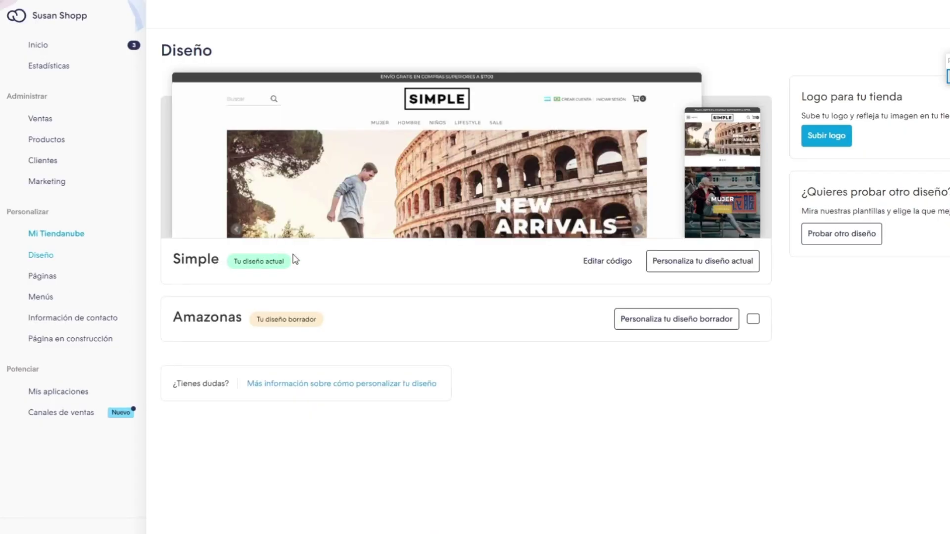
pyautogui.moveTo(947, 59); pyautogui.dragTo(327, 46)
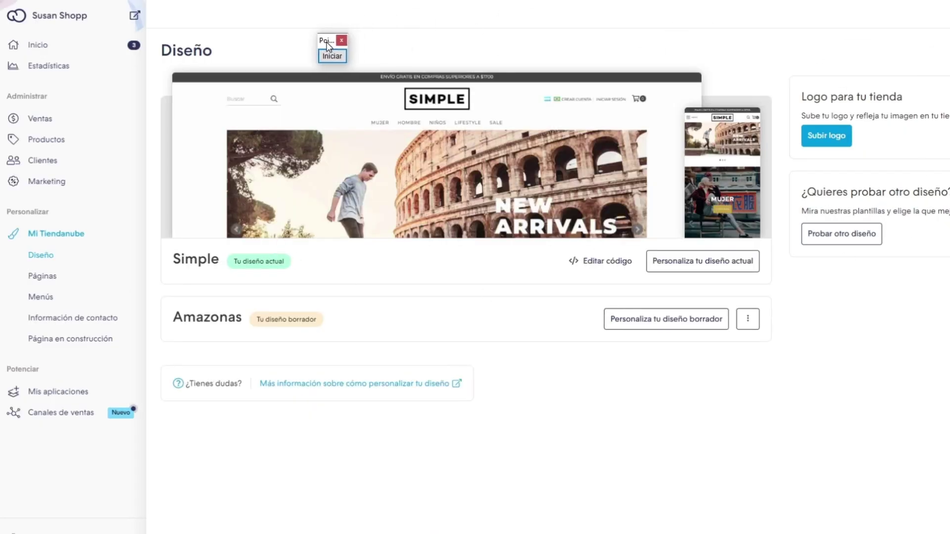
pyautogui.click(330, 56)
pyautogui.moveTo(629, 14)
pyautogui.mouseDown()
pyautogui.moveTo(816, 99)
pyautogui.moveTo(788, 94)
pyautogui.mouseUp()
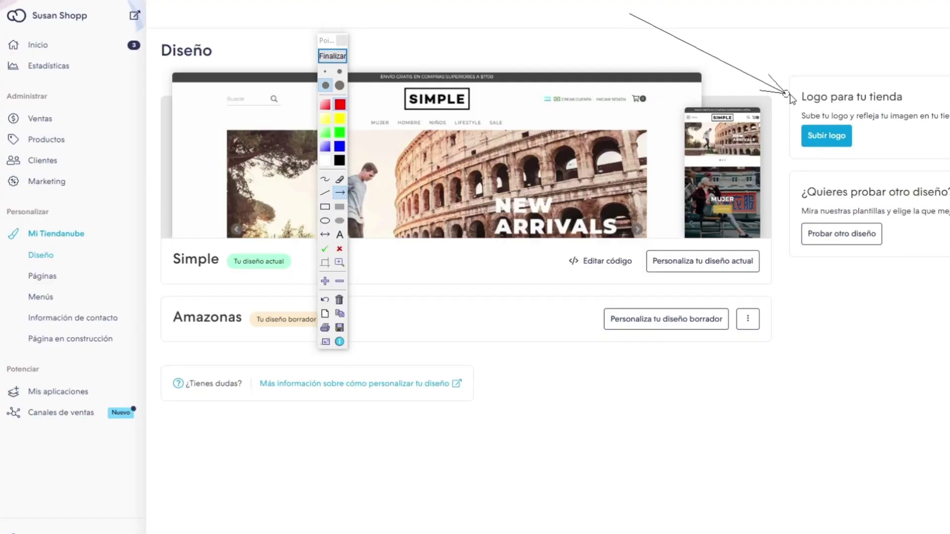
pyautogui.click(332, 56)
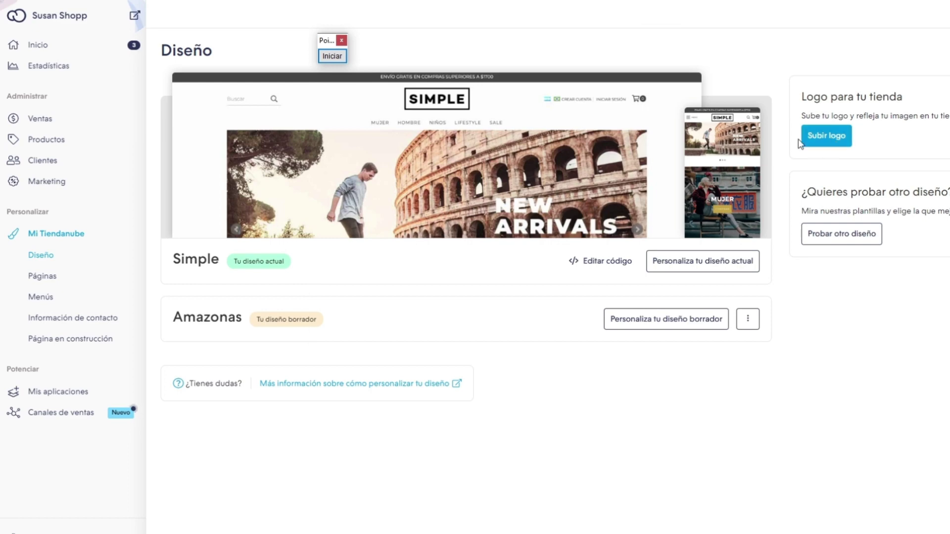
# Step: Upload the image file "logo" as the store's logo and save the brand changes
pyautogui.click(827, 138)
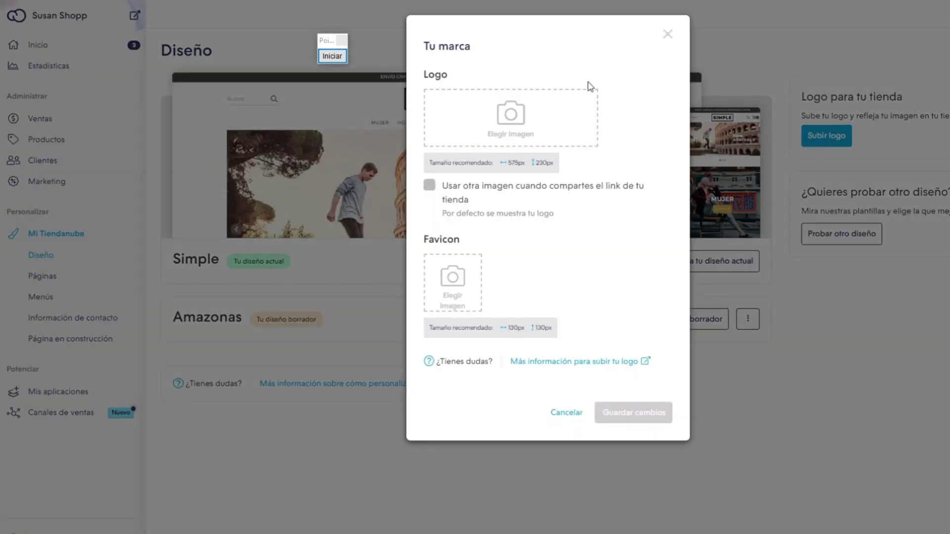
pyautogui.click(515, 129)
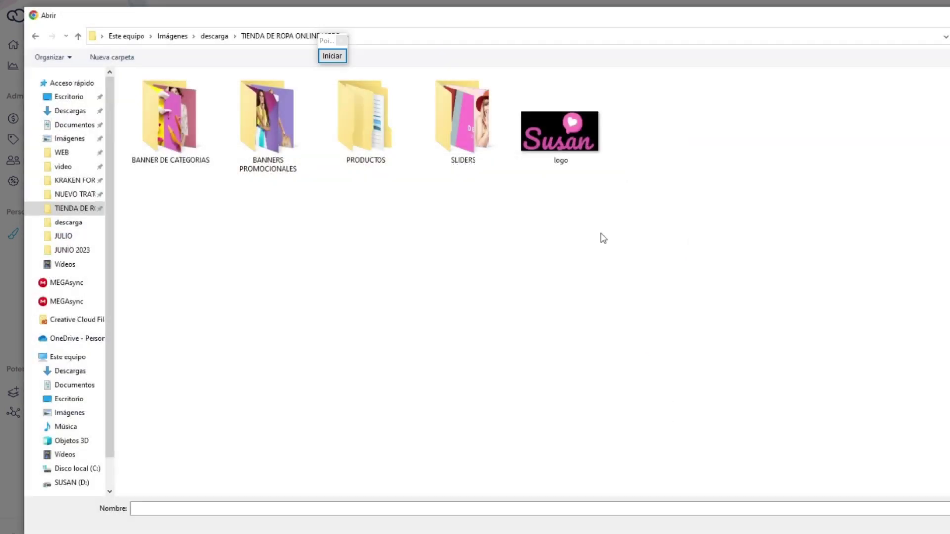
pyautogui.doubleClick(571, 144)
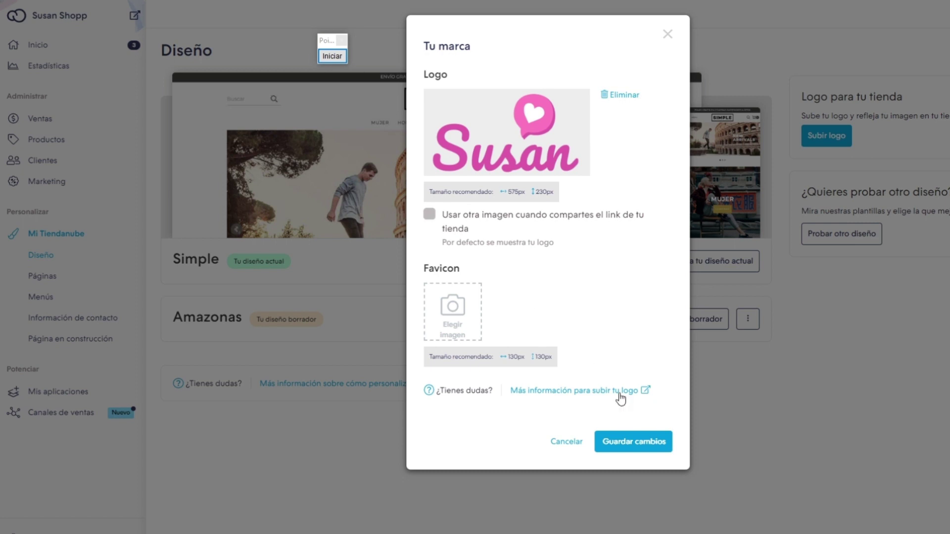
pyautogui.click(638, 445)
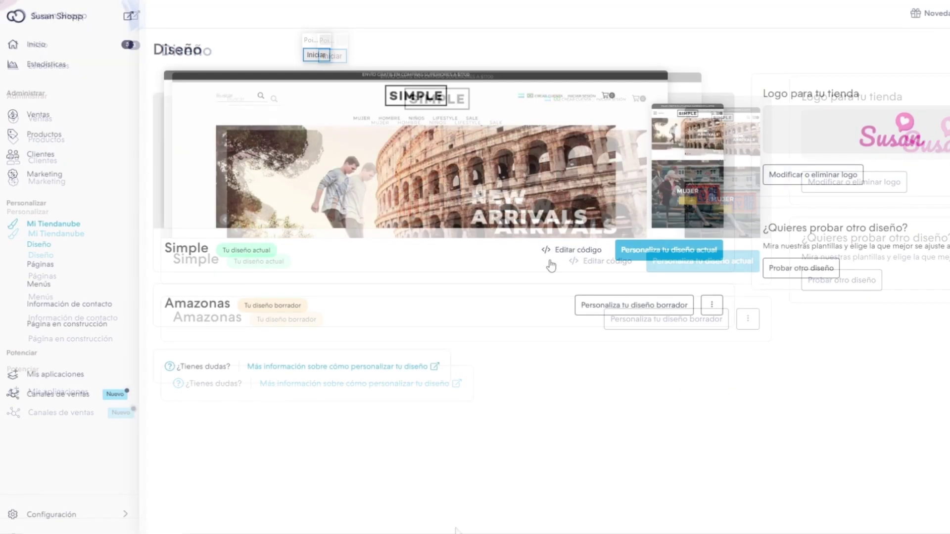
pyautogui.click(312, 53)
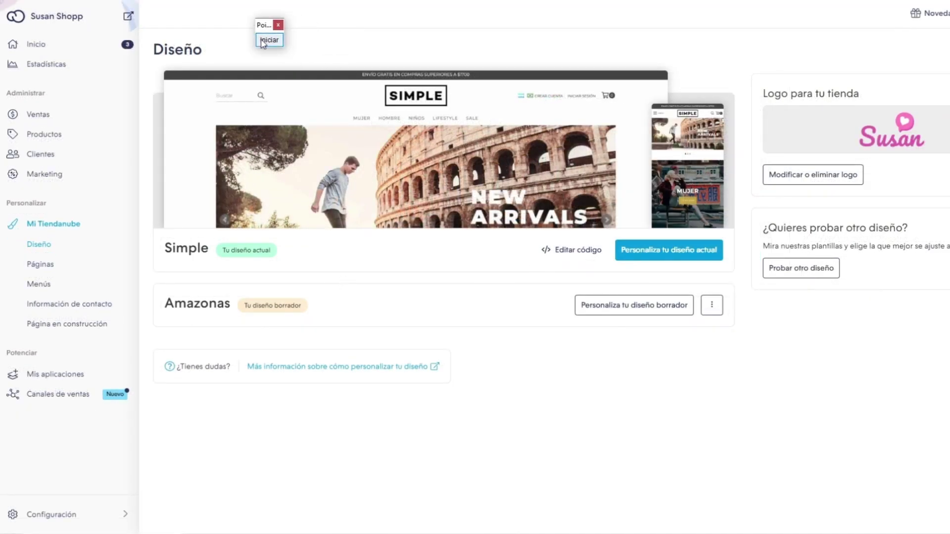
pyautogui.moveTo(472, 445); pyautogui.dragTo(574, 319)
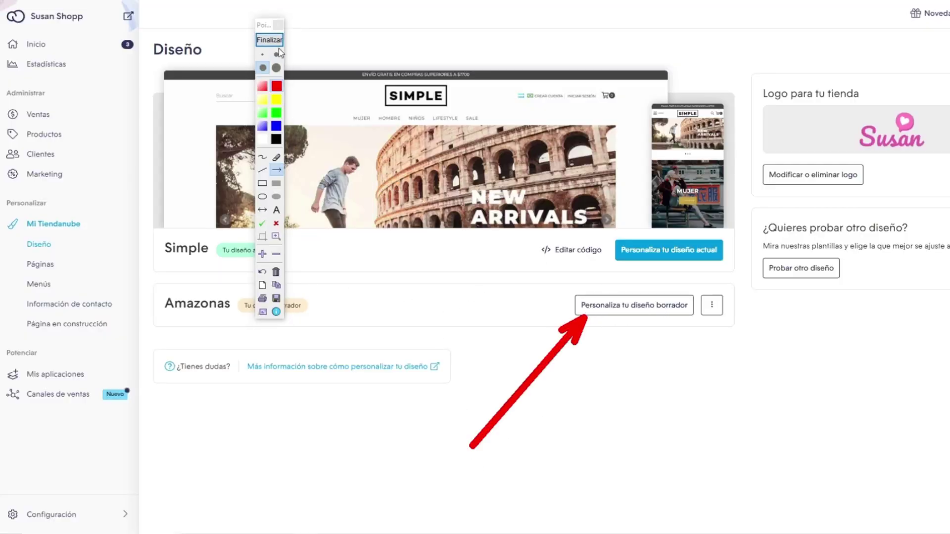
pyautogui.press('Escape')
# Step: Customize the Amazonas draft design's brand colours with the predefined purple and pink combination, save the draft and return to the design settings
pyautogui.click(642, 306)
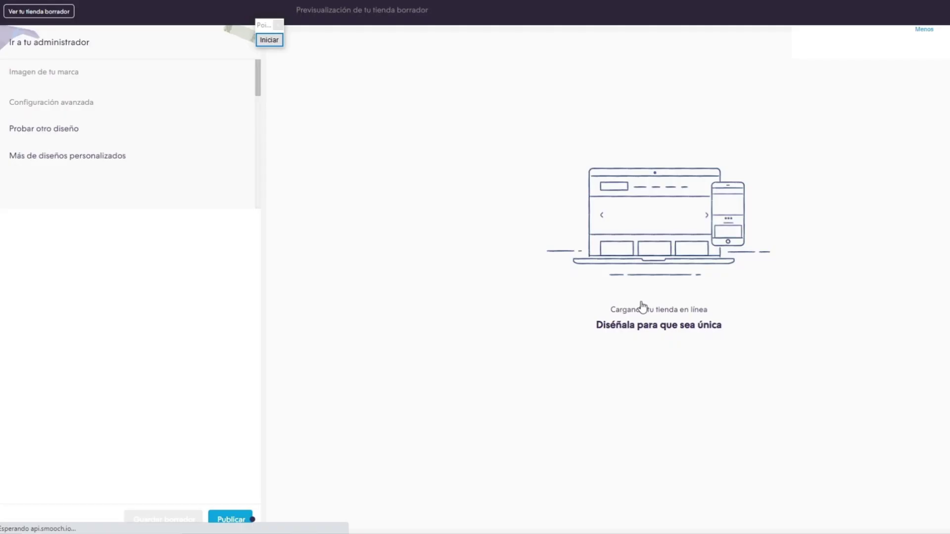
pyautogui.moveTo(261, 35); pyautogui.dragTo(640, 117)
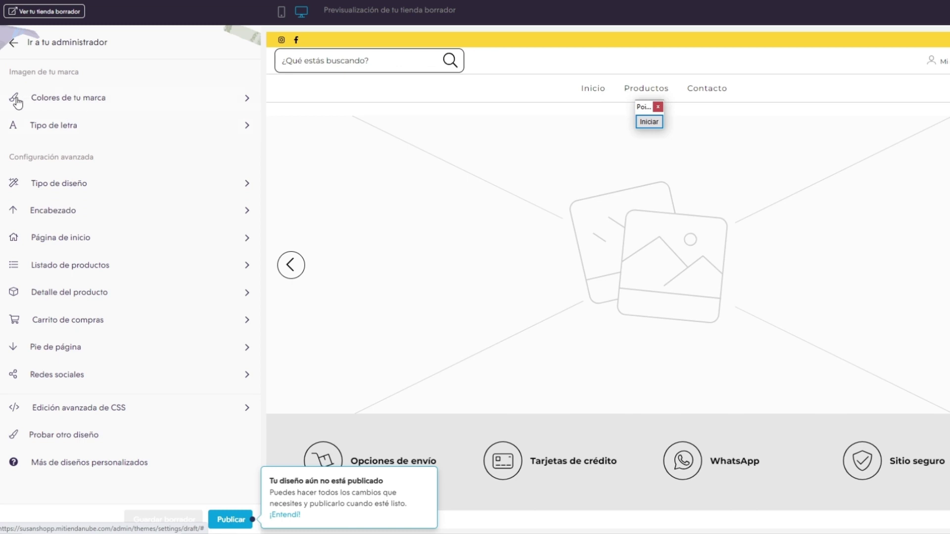
pyautogui.click(89, 102)
pyautogui.scroll(-2, 128, 233)
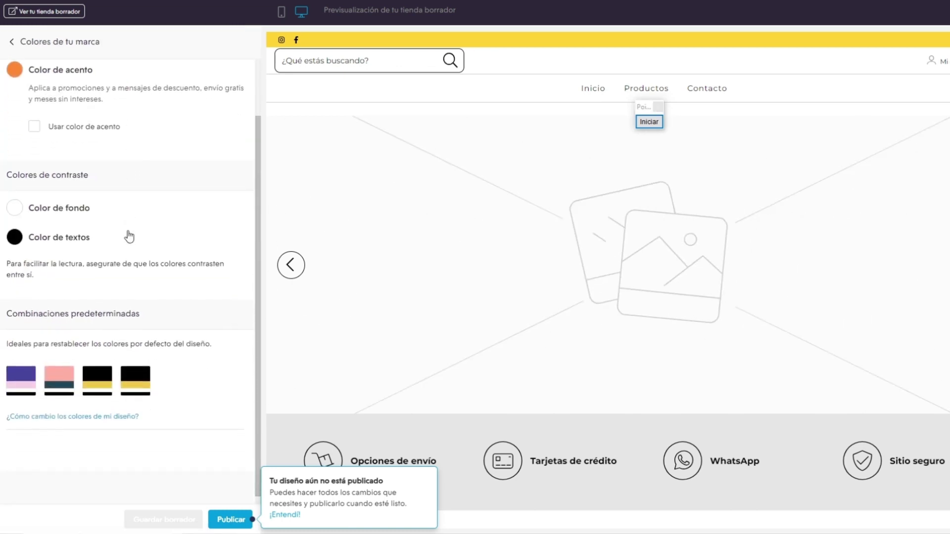
pyautogui.click(143, 378)
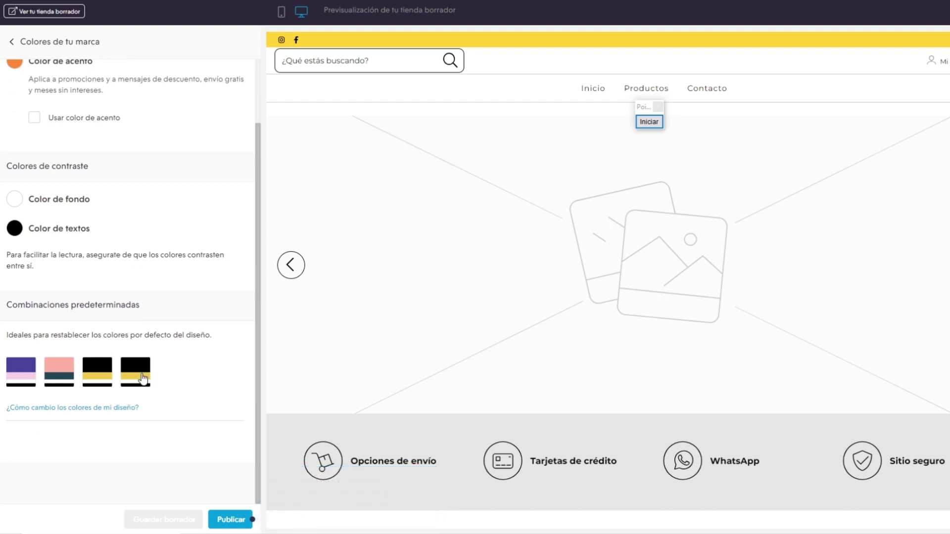
pyautogui.click(20, 372)
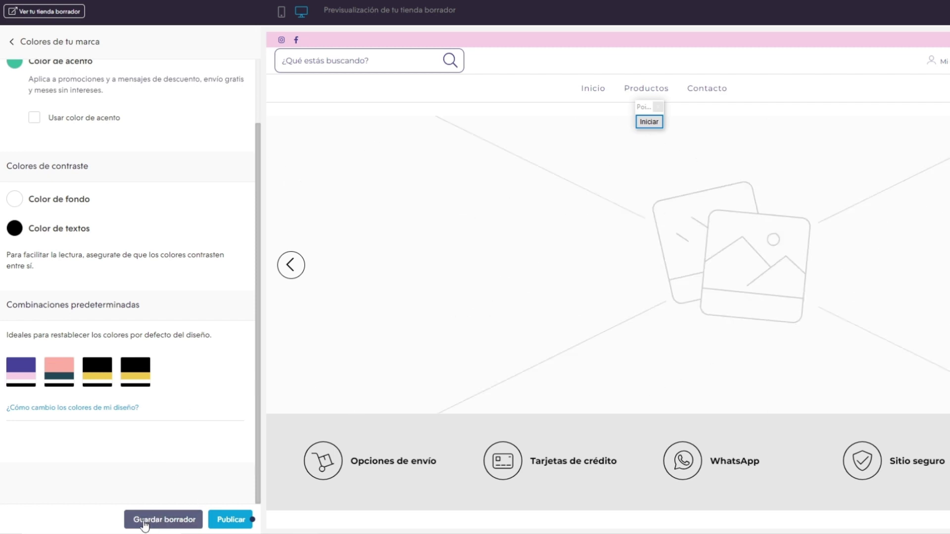
pyautogui.click(165, 521)
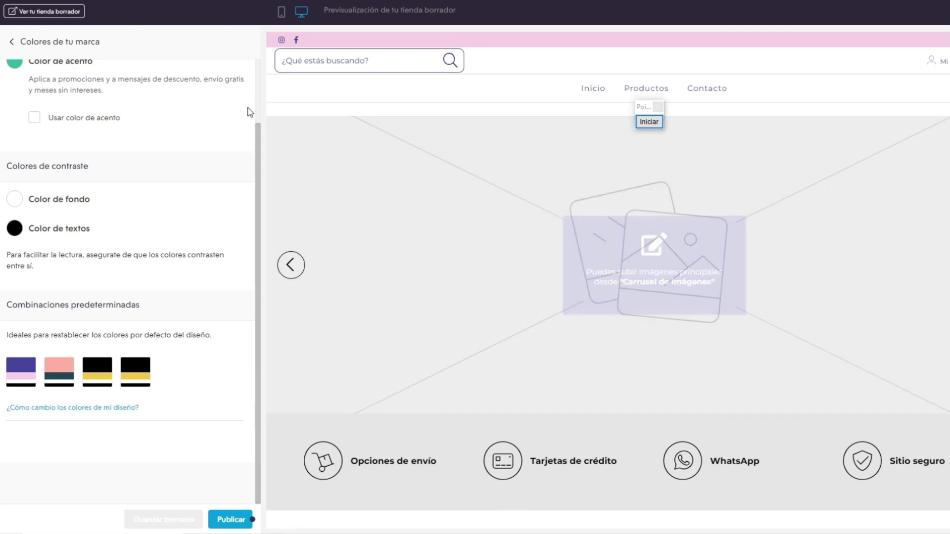
pyautogui.scroll(3, 160, 78)
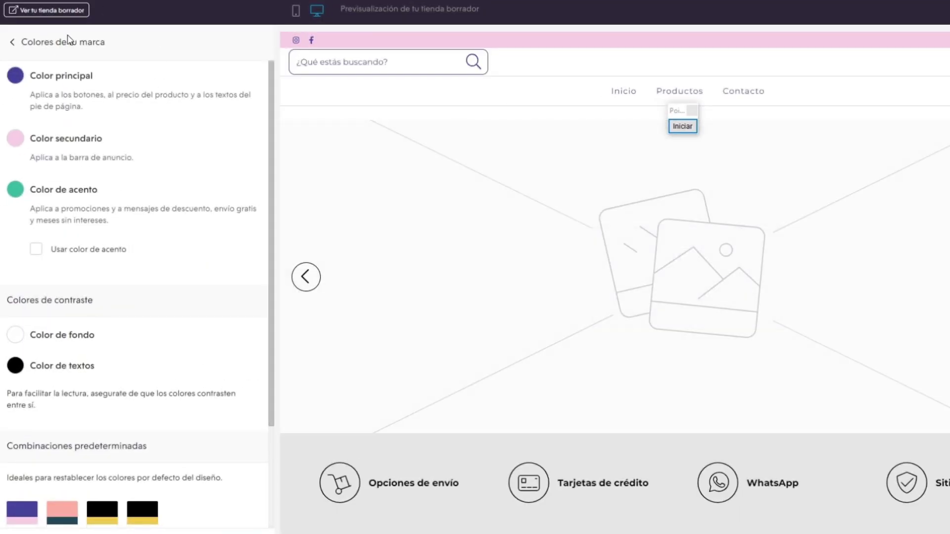
pyautogui.click(12, 44)
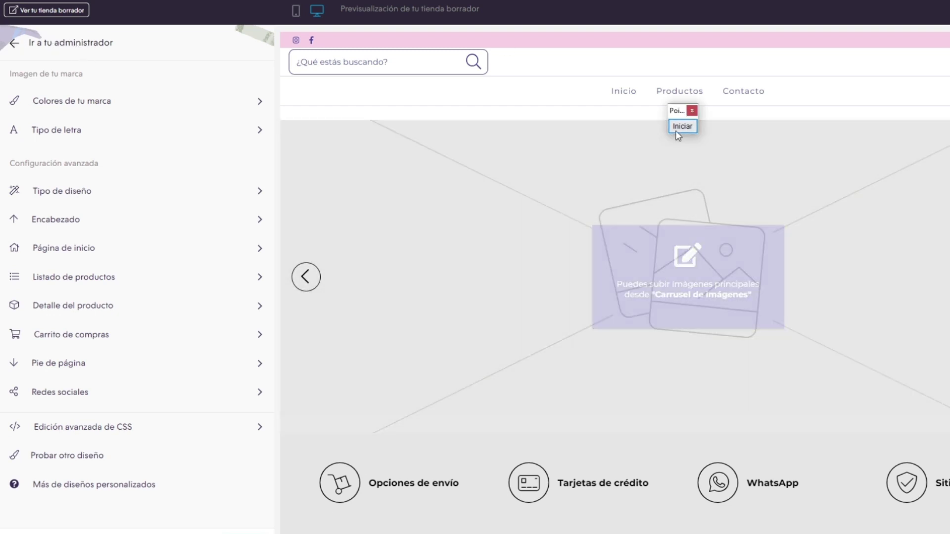
pyautogui.click(682, 127)
pyautogui.moveTo(479, 150)
pyautogui.mouseDown()
pyautogui.moveTo(195, 260)
pyautogui.moveTo(105, 248)
pyautogui.mouseUp()
pyautogui.moveTo(124, 372); pyautogui.dragTo(91, 258)
pyautogui.click(682, 126)
# Step: Open the image carousel settings of the home page
pyautogui.click(84, 257)
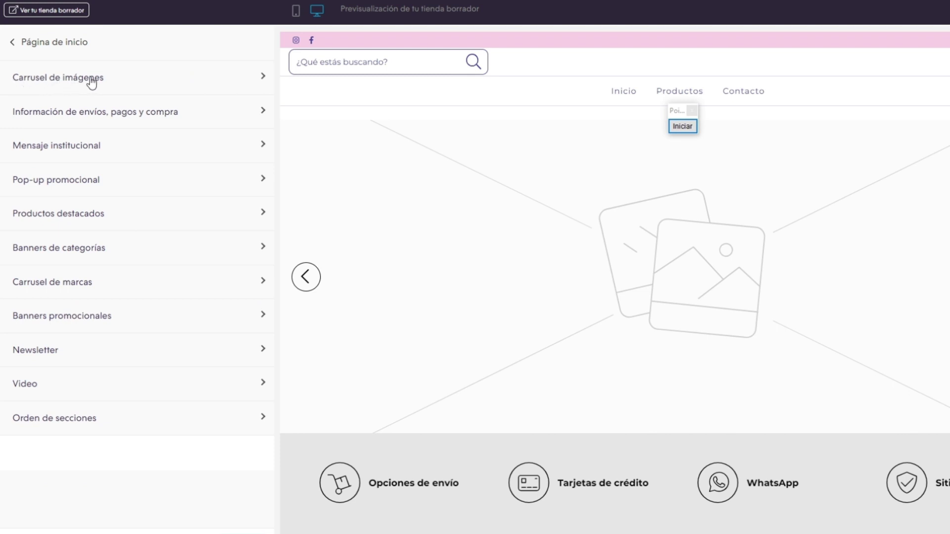
pyautogui.click(68, 82)
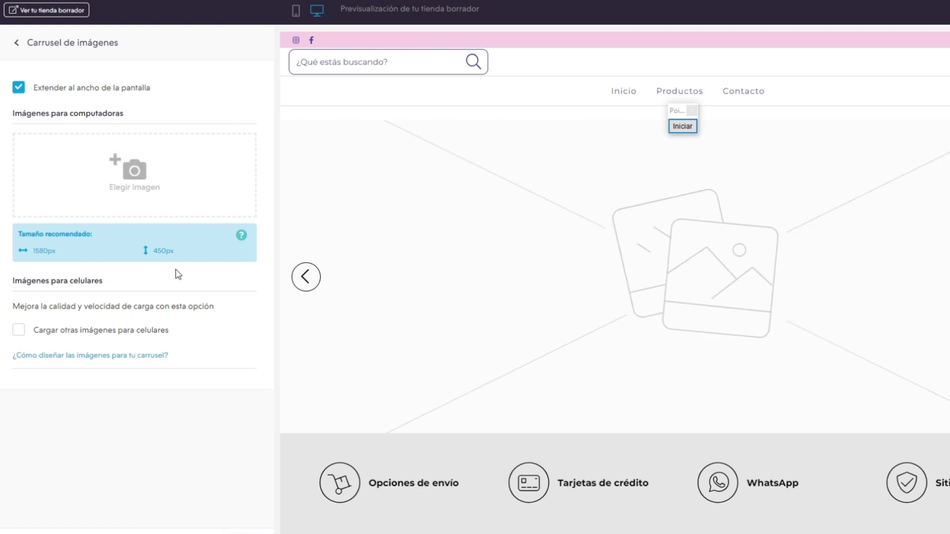
pyautogui.moveTo(636, 239)
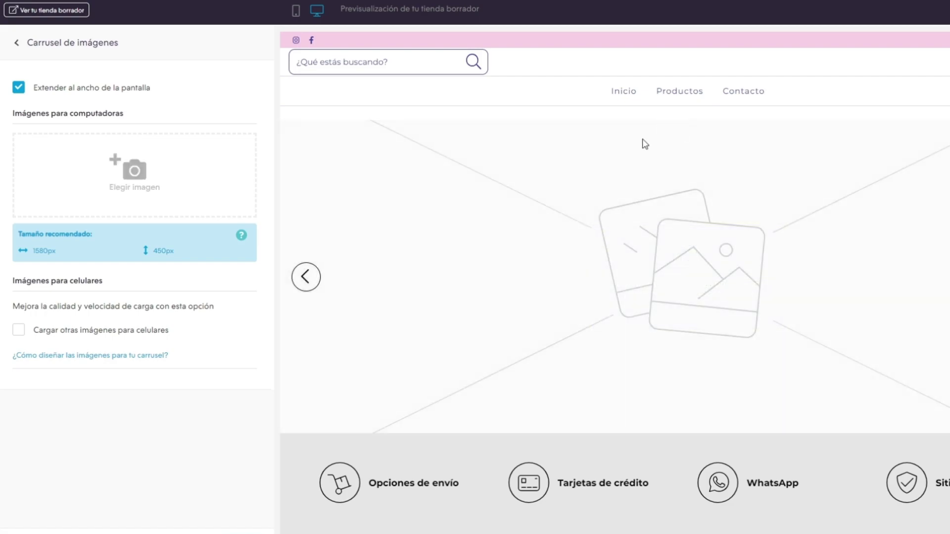
pyautogui.click(683, 126)
pyautogui.moveTo(523, 173)
pyautogui.mouseDown()
pyautogui.moveTo(403, 210)
pyautogui.moveTo(188, 245)
pyautogui.mouseUp()
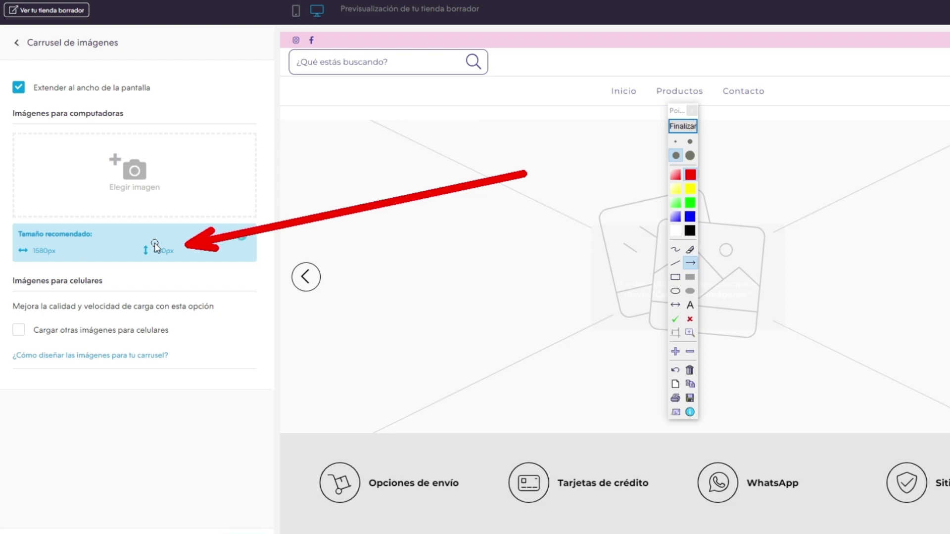
pyautogui.click(683, 127)
# Step: Upload images 1 and 2 from the SLIDERS folder as the carousel's desktop images, save the draft and return to the home page sections
pyautogui.click(200, 195)
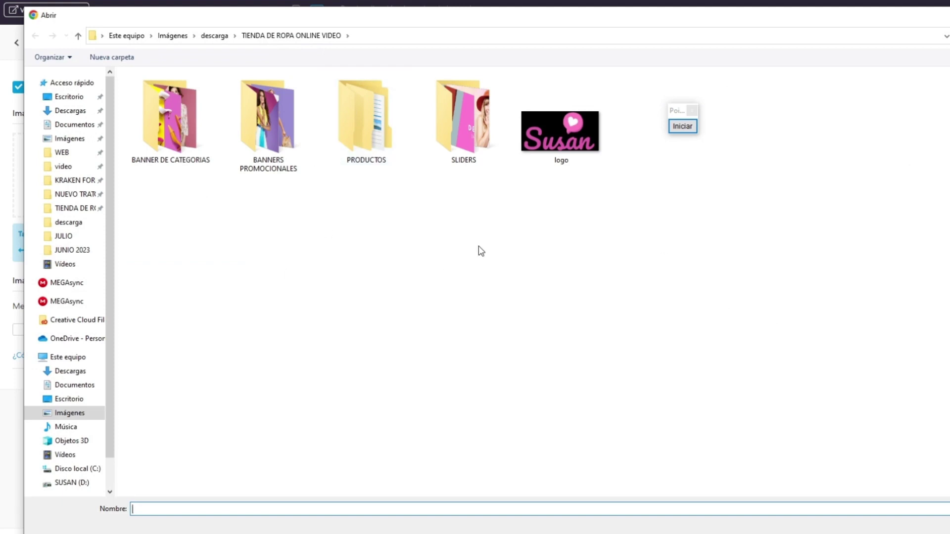
pyautogui.doubleClick(462, 121)
pyautogui.moveTo(148, 190); pyautogui.dragTo(257, 110)
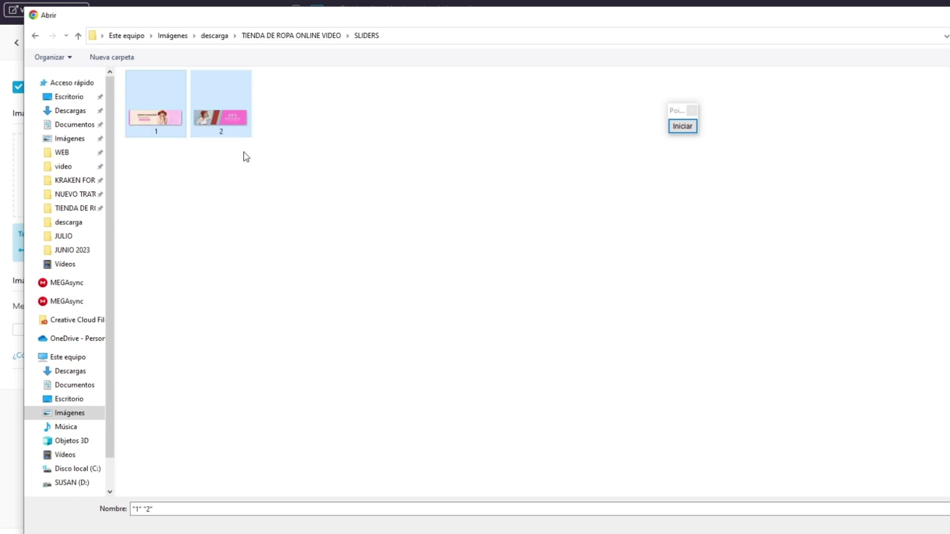
pyautogui.press('Return')
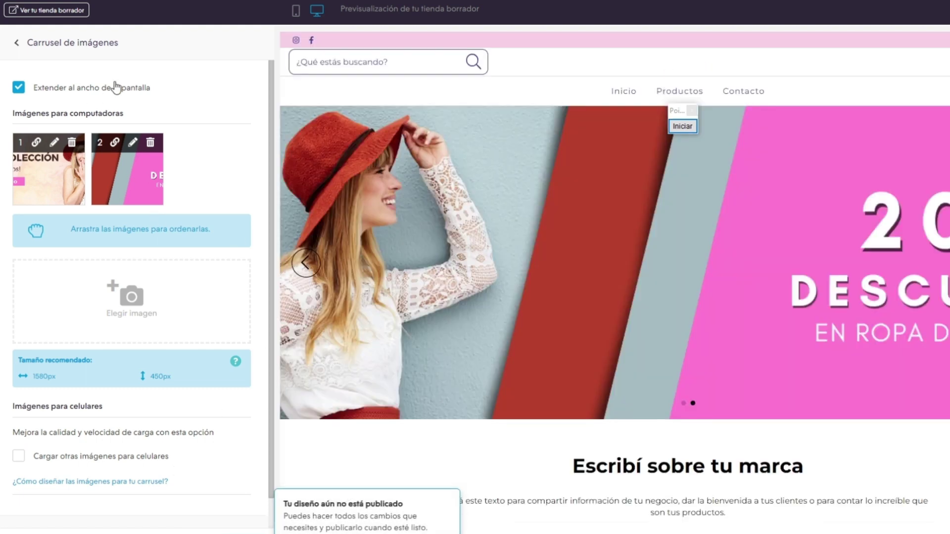
pyautogui.click(16, 43)
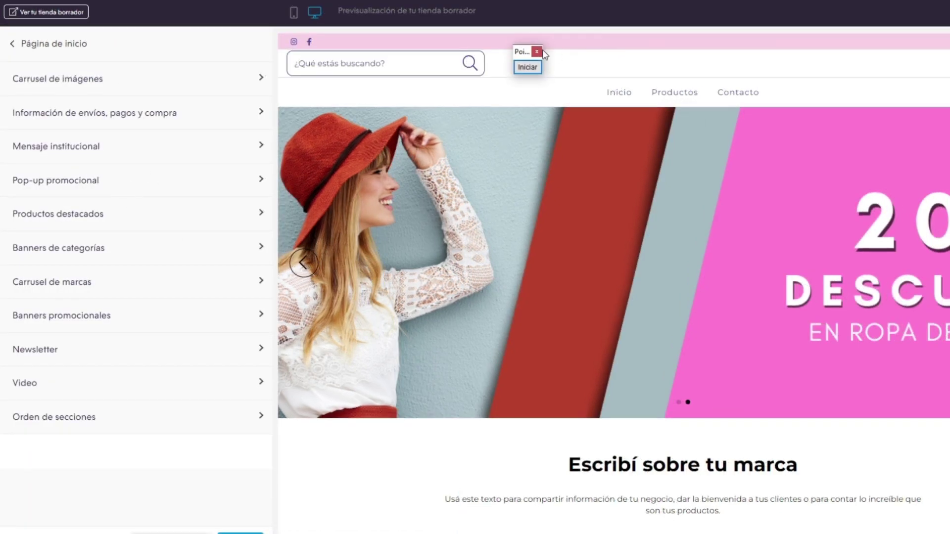
pyautogui.click(537, 52)
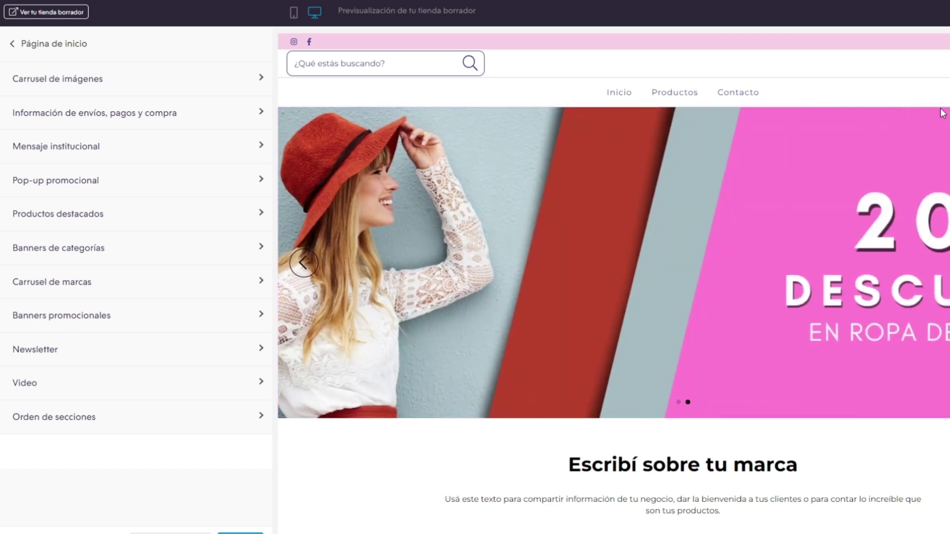
pyautogui.moveTo(571, 110); pyautogui.dragTo(121, 145)
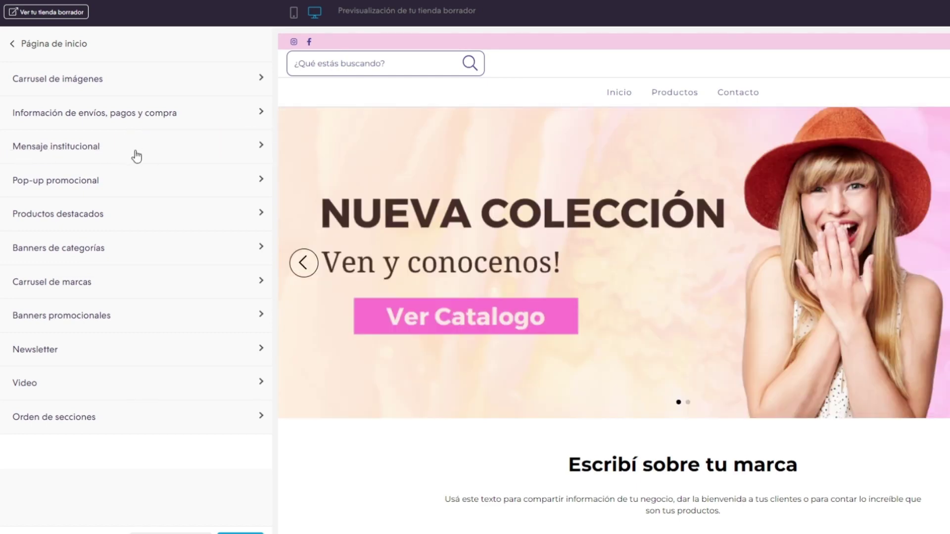
# Step: Set the institutional message's title to "¡Hola! Somos Susan Shop" with a description of the brand's three-generation tradition and product quality, and save the draft
pyautogui.click(113, 148)
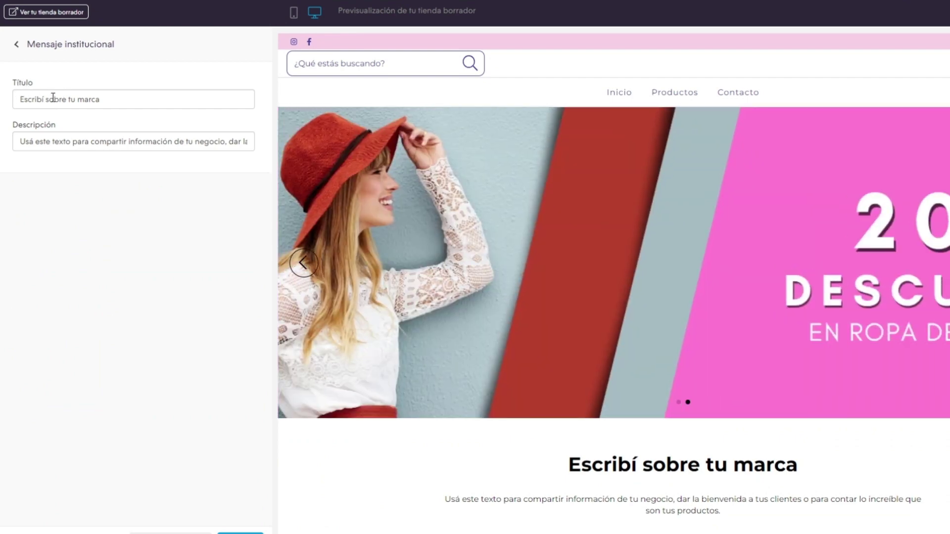
pyautogui.click(36, 142)
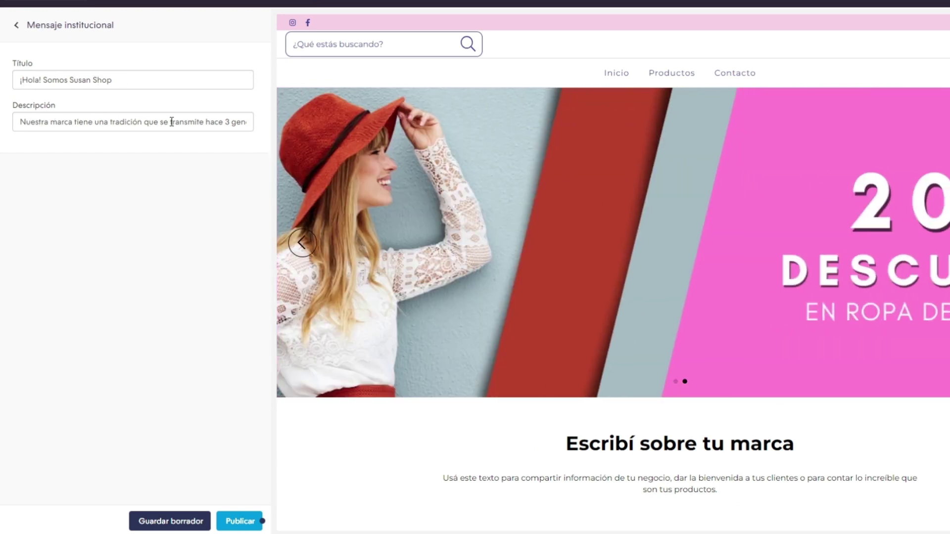
pyautogui.tripleClick(192, 122)
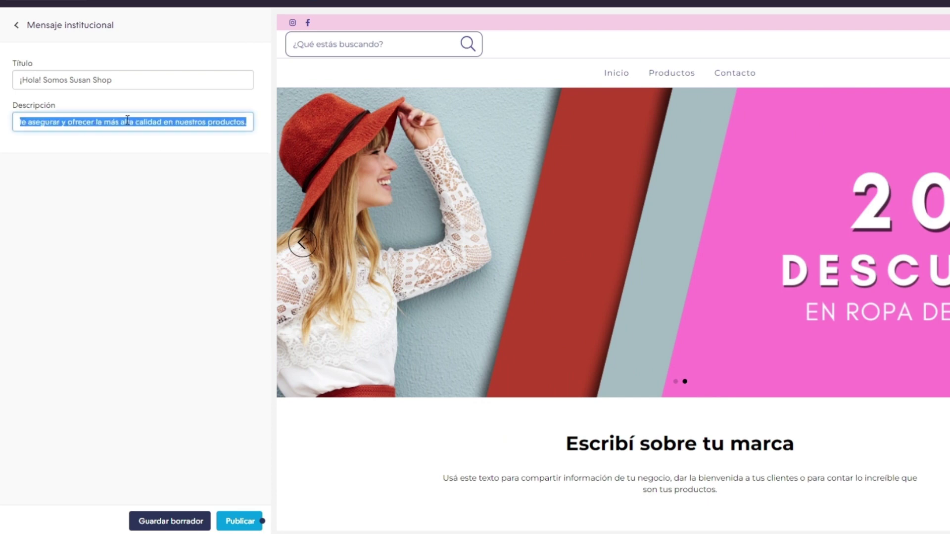
pyautogui.click(169, 183)
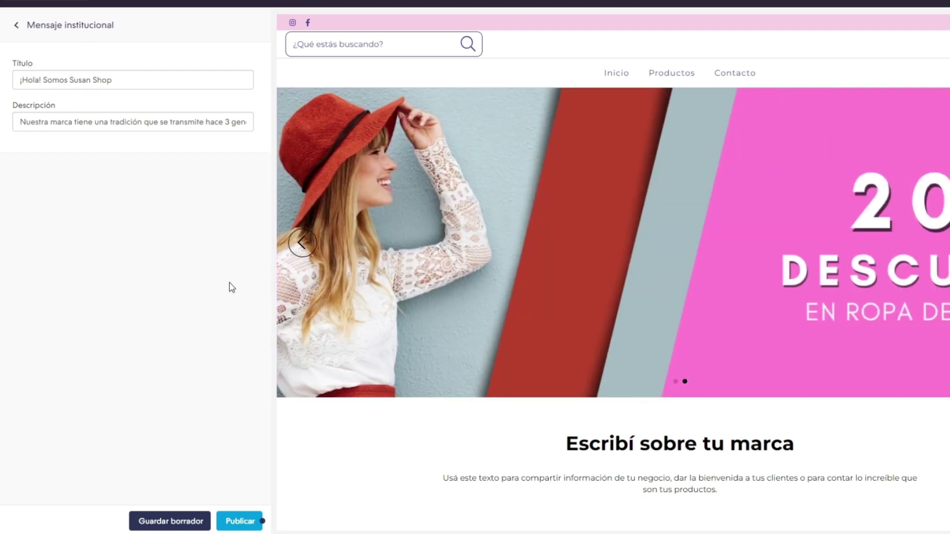
pyautogui.click(163, 522)
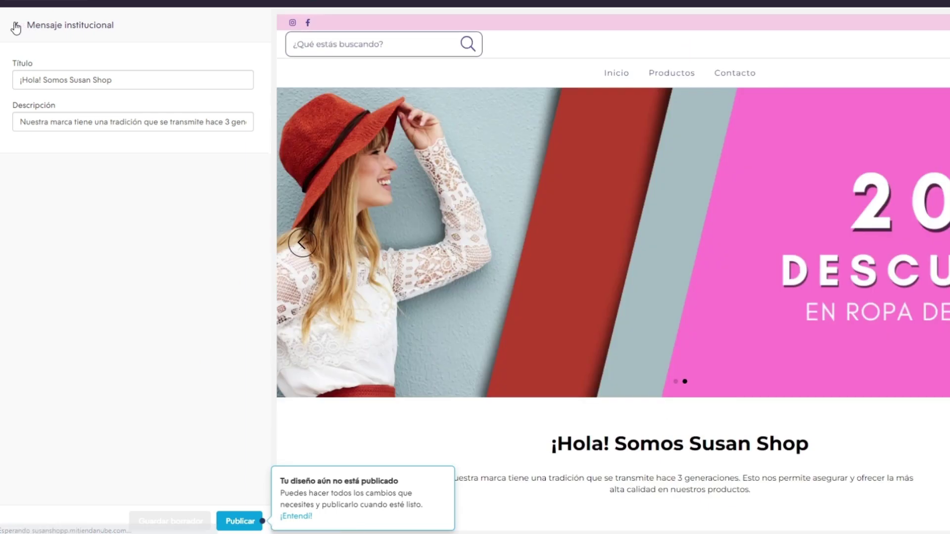
pyautogui.click(19, 24)
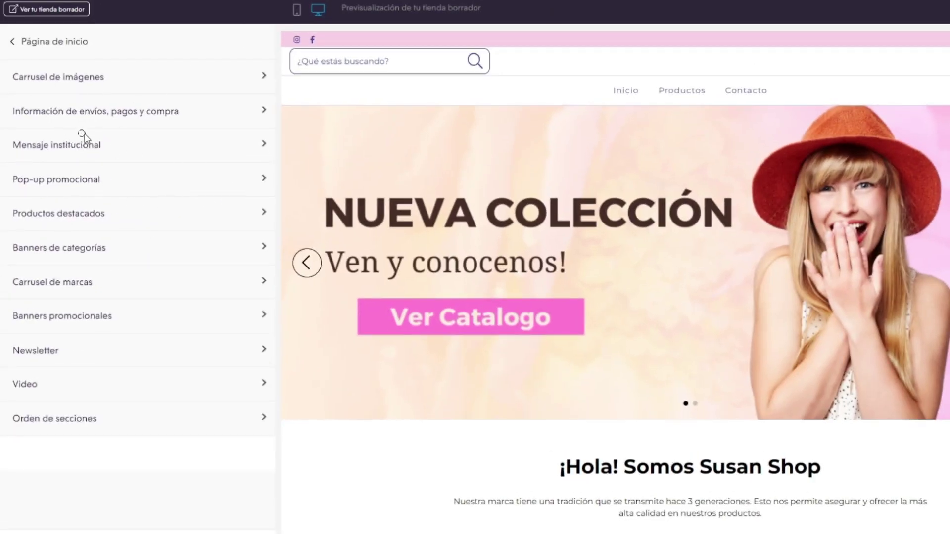
pyautogui.moveTo(529, 182)
pyautogui.mouseDown()
pyautogui.moveTo(170, 248)
pyautogui.moveTo(112, 247)
pyautogui.mouseUp()
pyautogui.moveTo(138, 355)
pyautogui.mouseDown()
pyautogui.moveTo(124, 259)
pyautogui.moveTo(101, 253)
pyautogui.mouseUp()
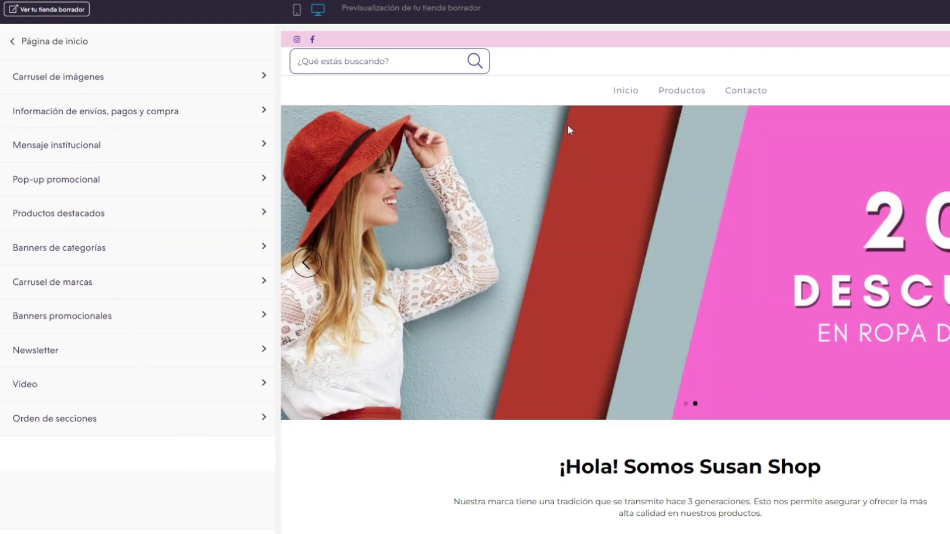
# Step: Show the category 1 banner on the home page and upload image 1 from the BANNER DE CATEGORIAS folder for it
pyautogui.click(117, 246)
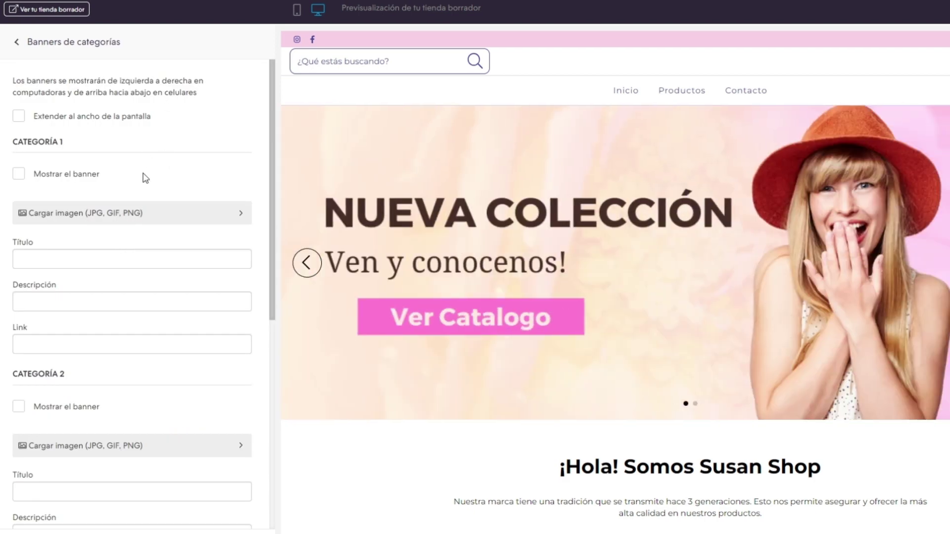
pyautogui.scroll(-1, 144, 177)
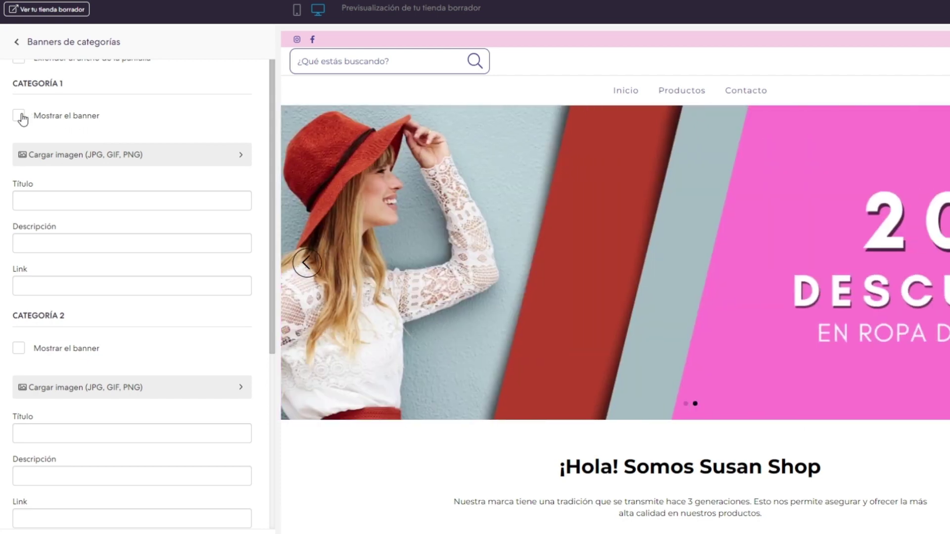
pyautogui.click(20, 116)
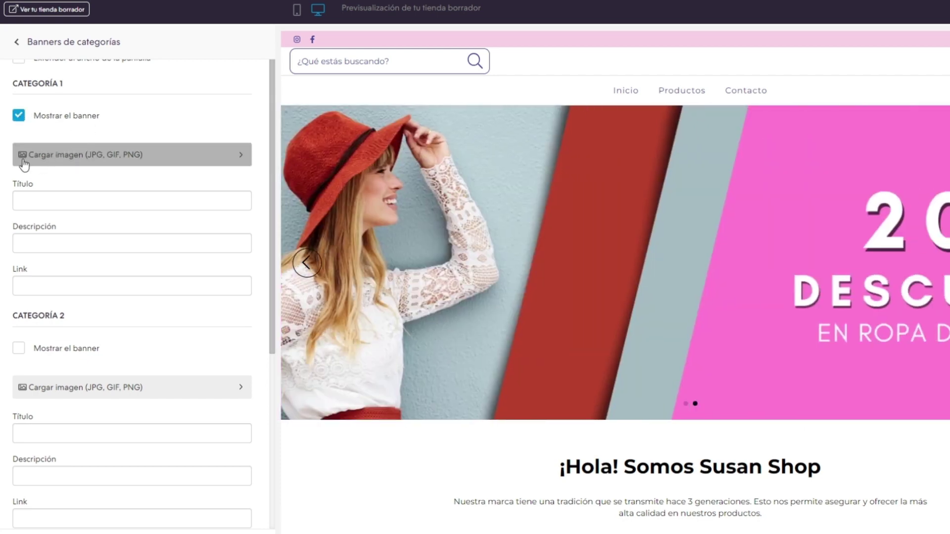
pyautogui.click(130, 158)
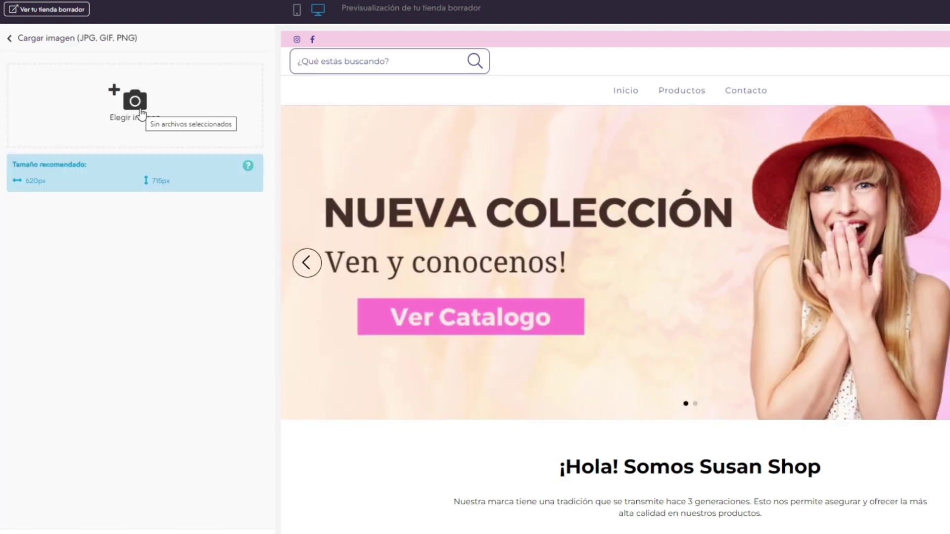
pyautogui.click(141, 112)
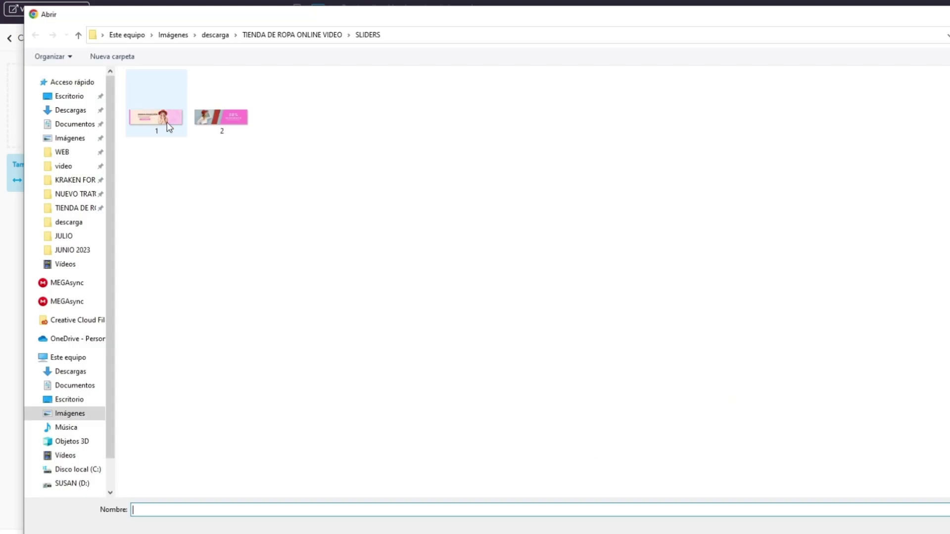
pyautogui.click(282, 35)
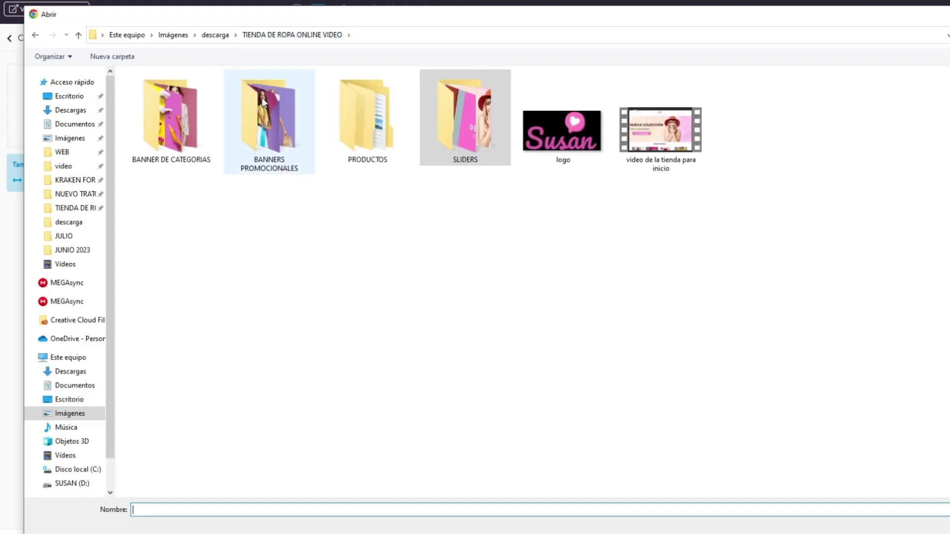
pyautogui.doubleClick(175, 126)
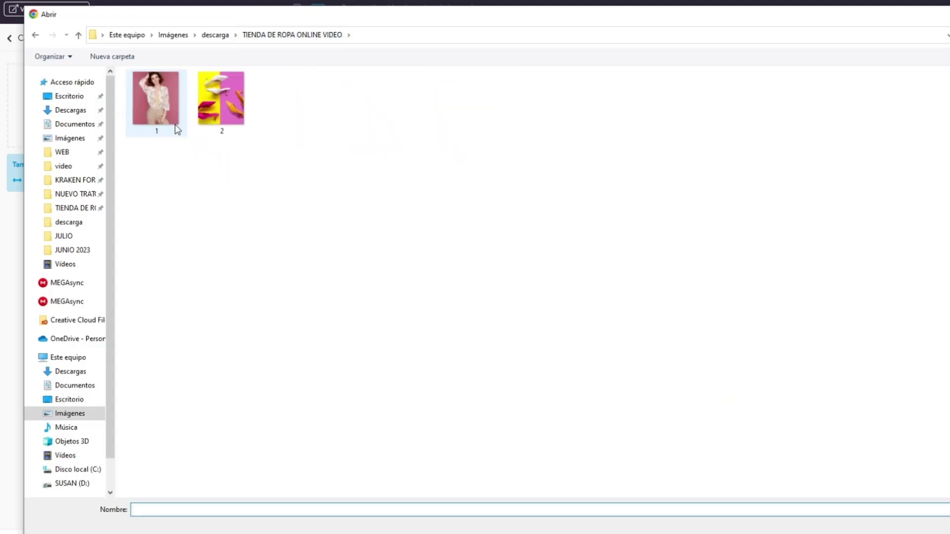
pyautogui.doubleClick(158, 88)
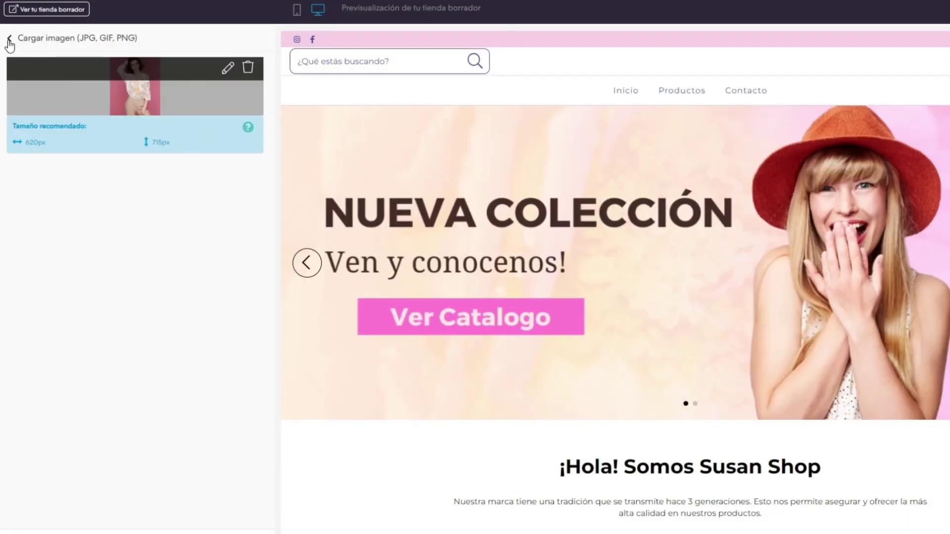
pyautogui.click(10, 42)
# Step: Title the category 1 banner "Nuestra coleccion" with link "/productos", and the category 2 banner "Muy pronto!" with link "#"
pyautogui.scroll(-1, 106, 148)
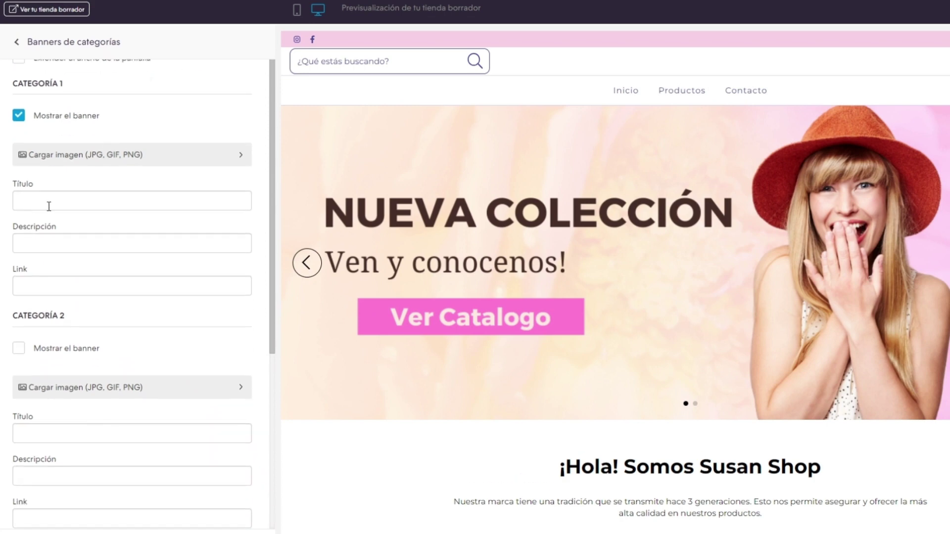
pyautogui.scroll(-1, 50, 204)
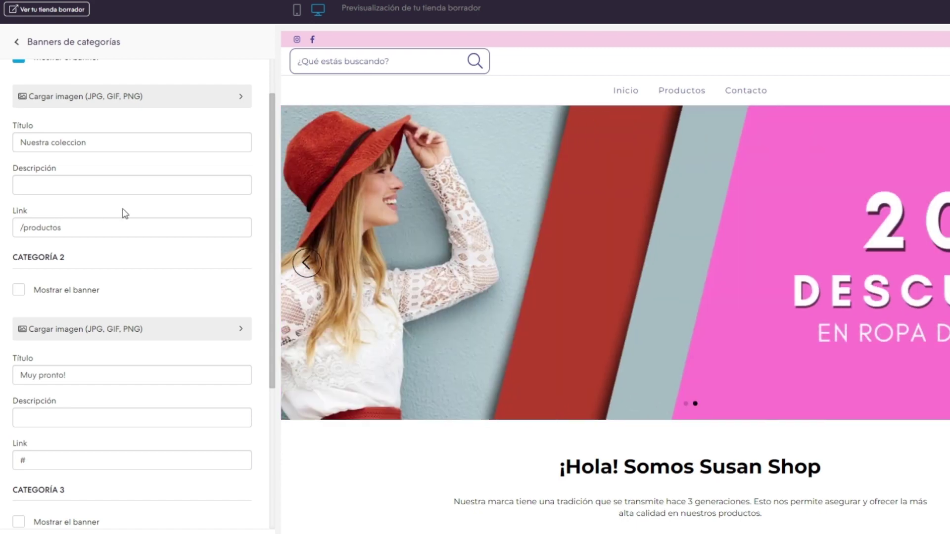
pyautogui.scroll(1, 123, 212)
# Step: Show the category 2 banner and upload image 2 from the BANNER DE CATEGORIAS folder for it
pyautogui.scroll(-3, 100, 131)
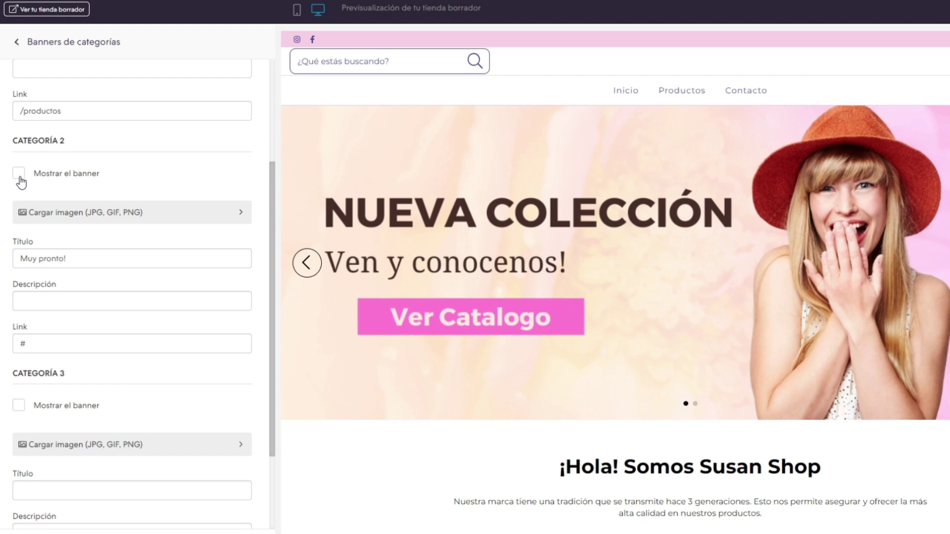
pyautogui.click(20, 177)
pyautogui.scroll(-1, 70, 190)
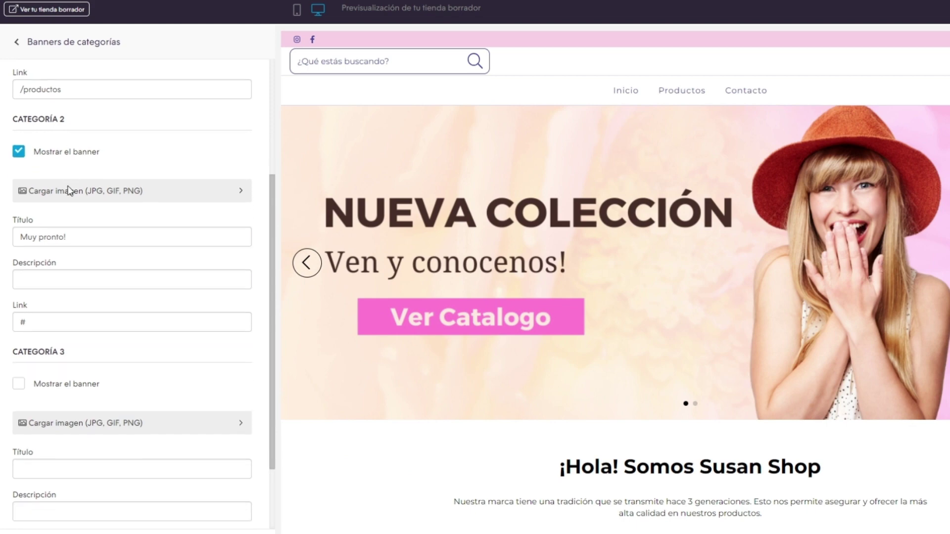
pyautogui.click(103, 155)
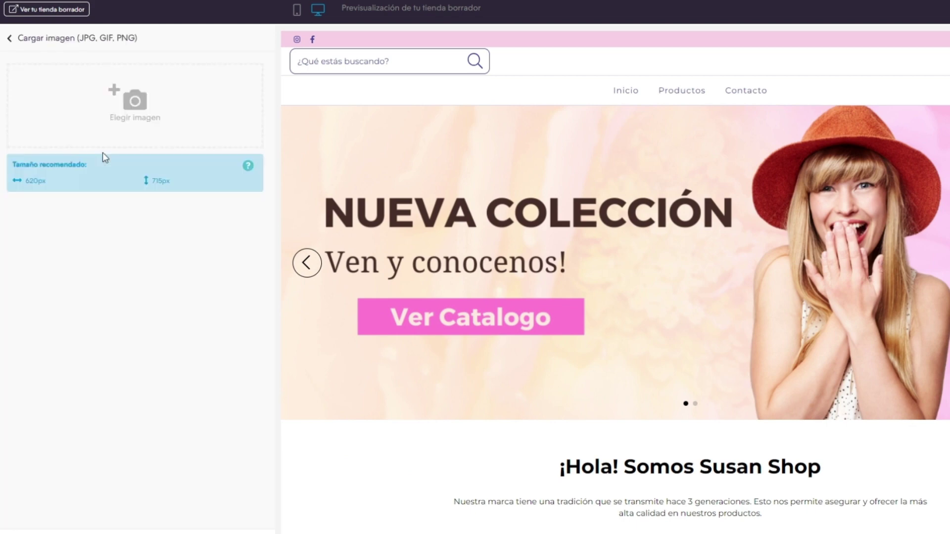
pyautogui.click(144, 106)
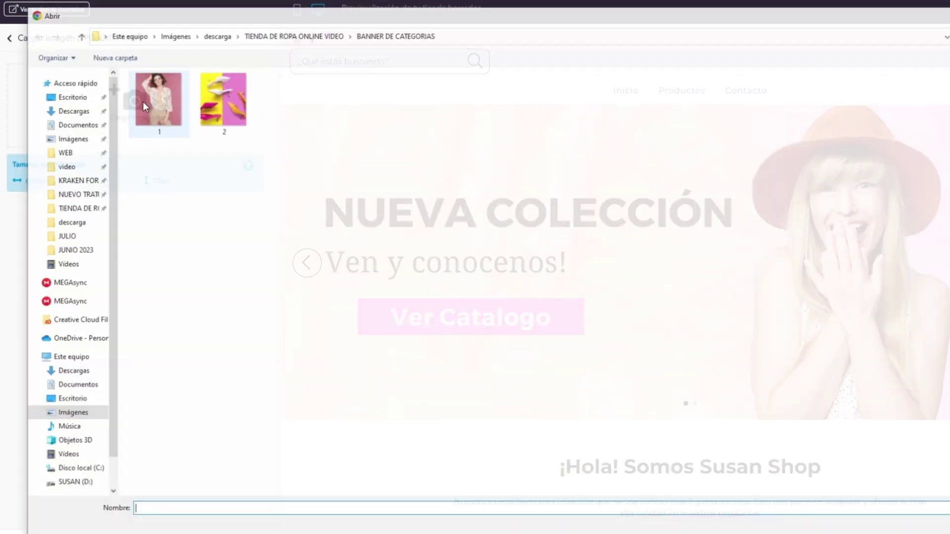
pyautogui.doubleClick(229, 108)
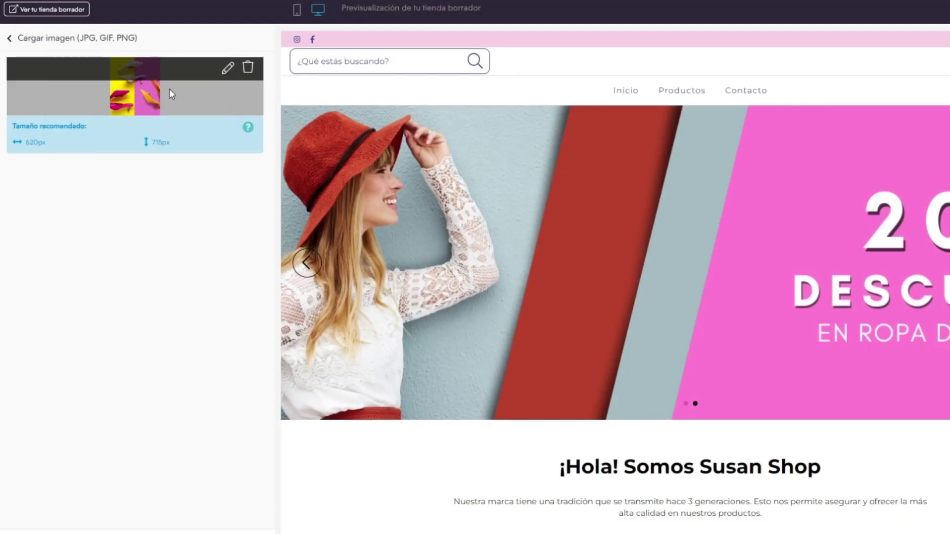
pyautogui.click(10, 39)
# Step: Review the category banner settings, save the draft and check both banners in the store preview
pyautogui.scroll(-5, 119, 168)
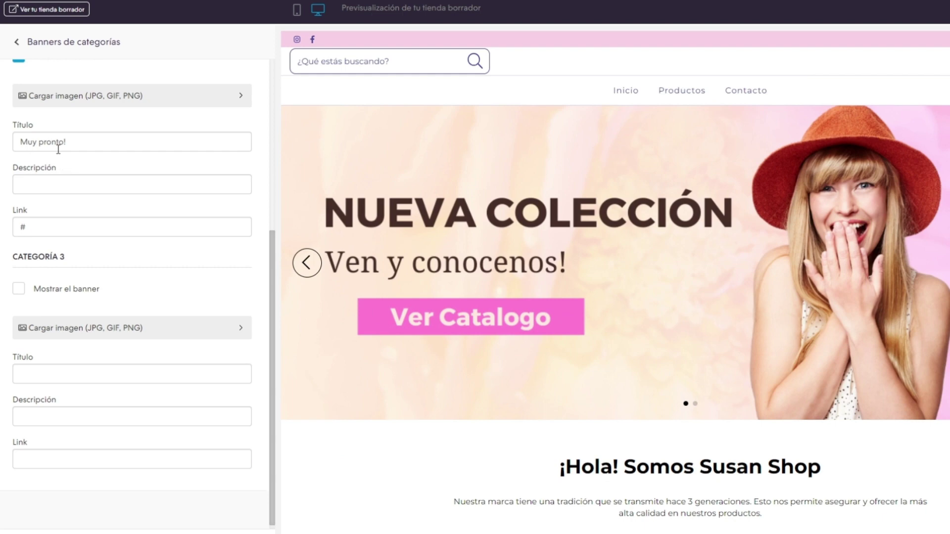
pyautogui.scroll(5, 63, 208)
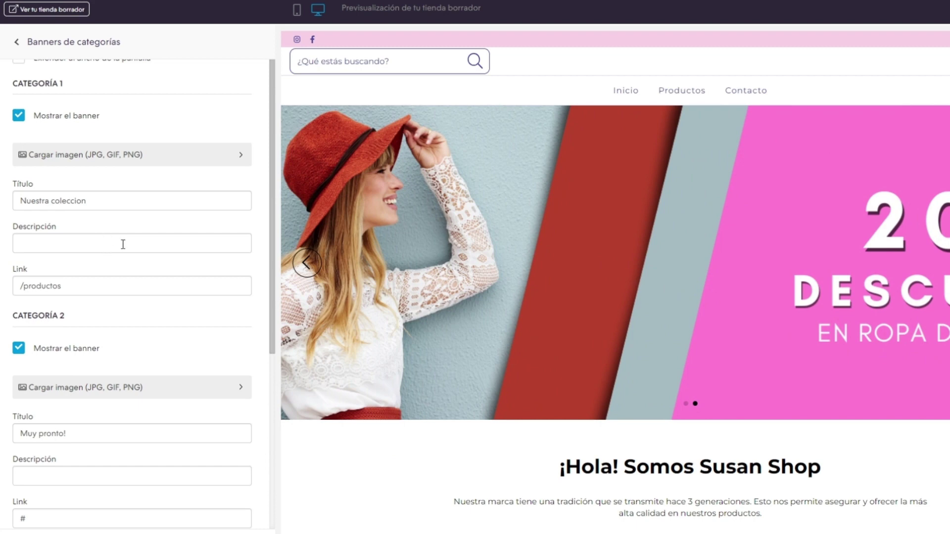
pyautogui.scroll(-4, 123, 246)
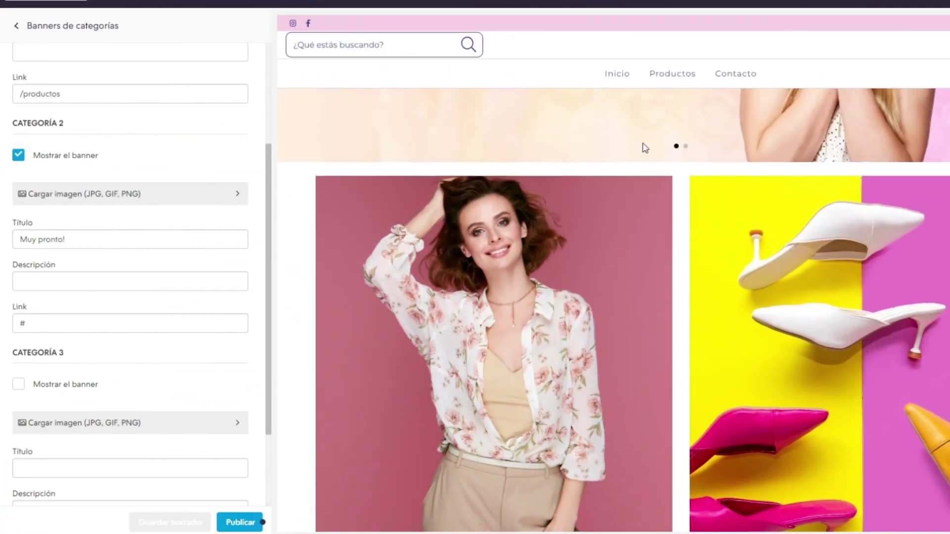
# Step: Check the images and titles of the two category banners in the store preview and look over their settings
pyautogui.scroll(-1, 645, 147)
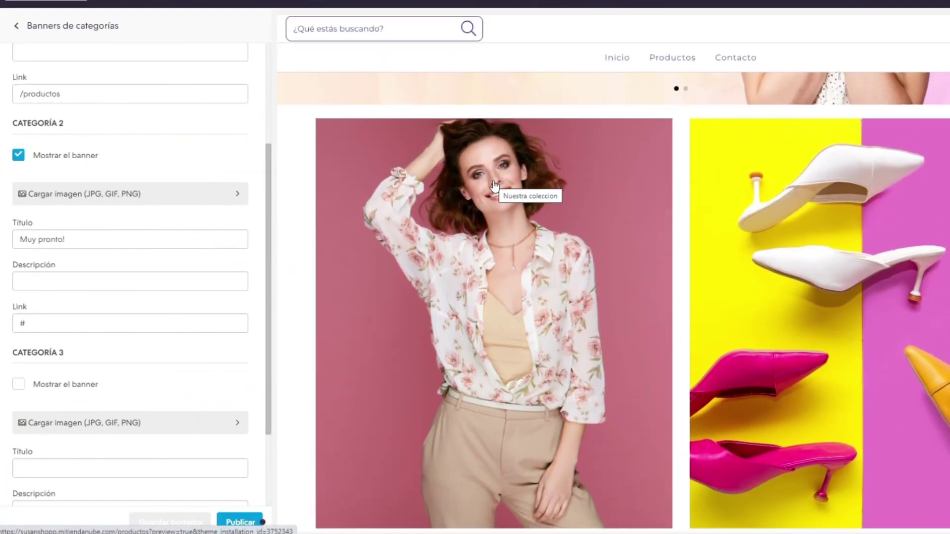
pyautogui.scroll(-1, 494, 186)
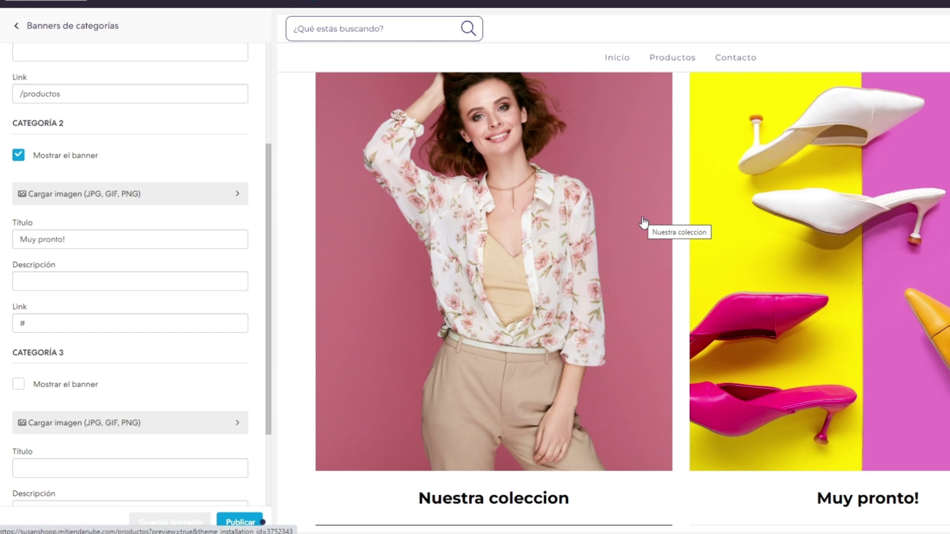
pyautogui.scroll(5, 218, 164)
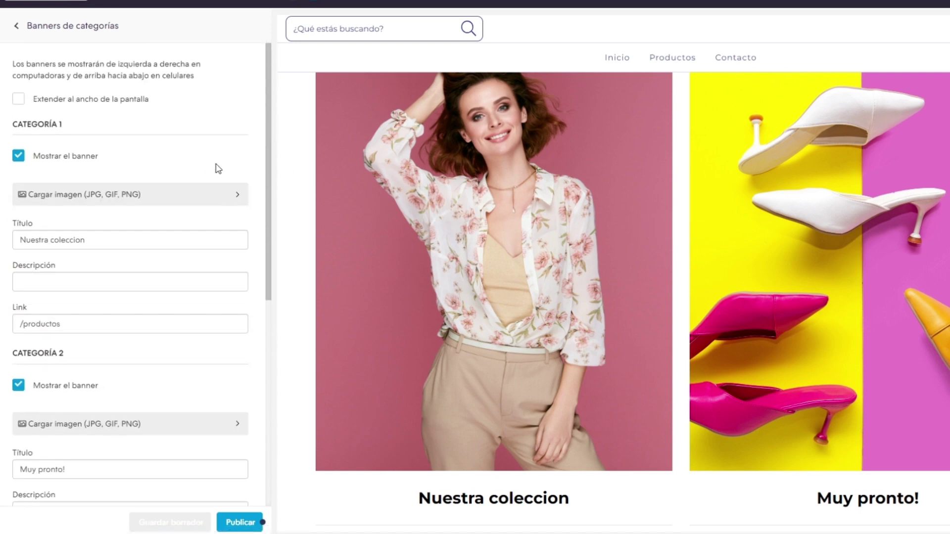
# Step: Open the home page's promotional banner settings and show the promotion 1 banner
pyautogui.click(17, 27)
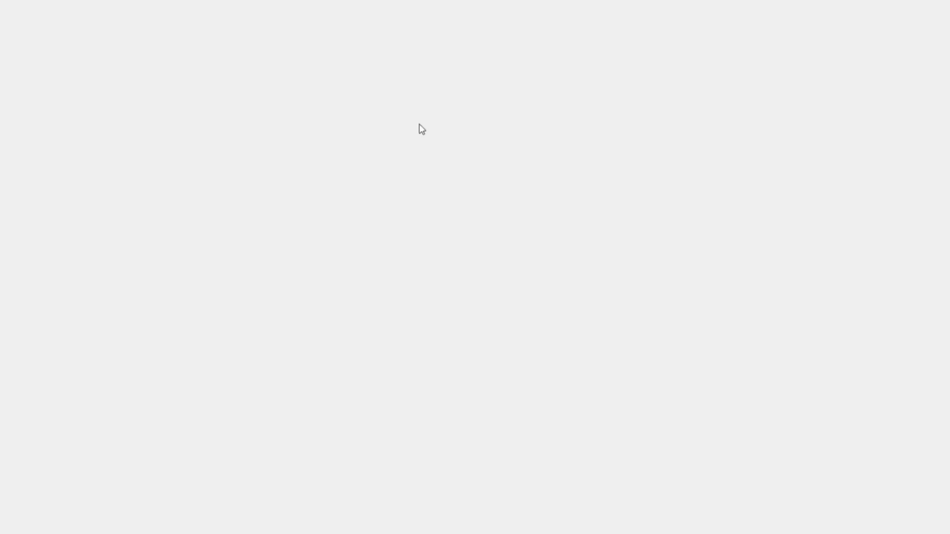
pyautogui.moveTo(547, 186)
pyautogui.mouseDown()
pyautogui.moveTo(254, 246)
pyautogui.moveTo(130, 285)
pyautogui.mouseUp()
pyautogui.moveTo(197, 408); pyautogui.dragTo(109, 298)
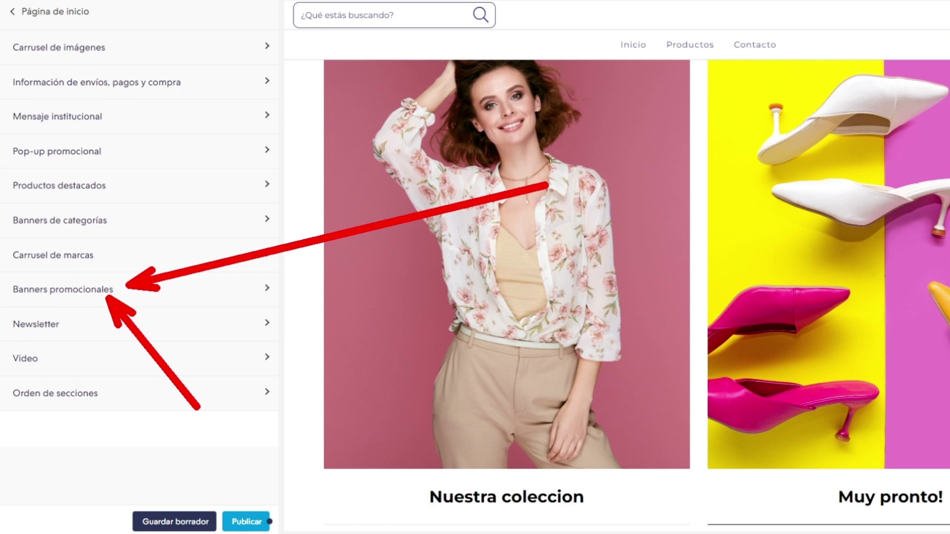
pyautogui.click(106, 295)
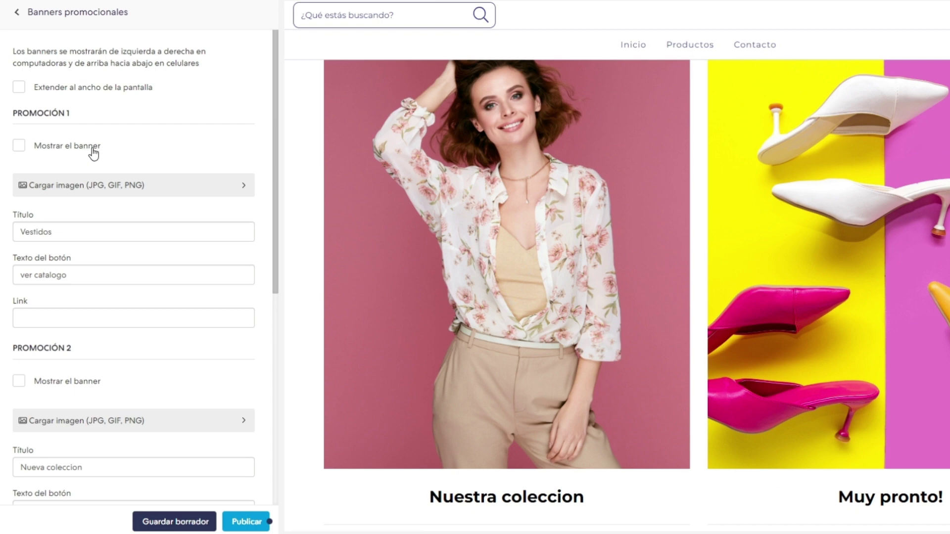
pyautogui.click(19, 150)
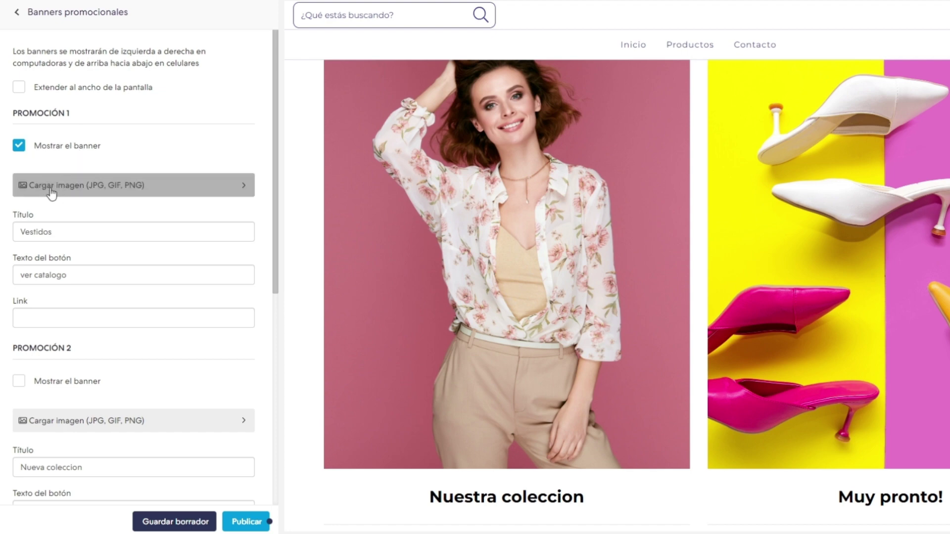
# Step: Upload image 1 from the BANNERS PROMOCIONALES folder for the promotion 1 banner
pyautogui.click(108, 191)
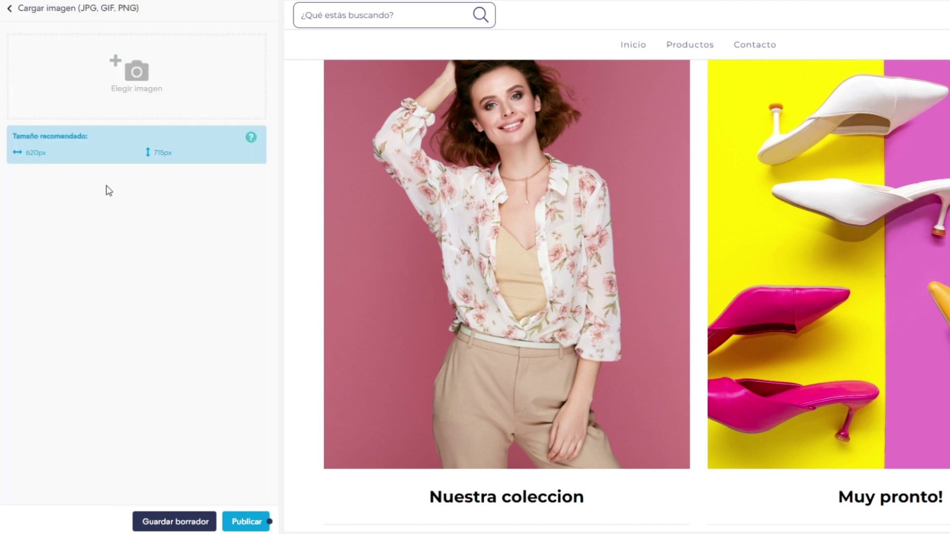
pyautogui.click(139, 76)
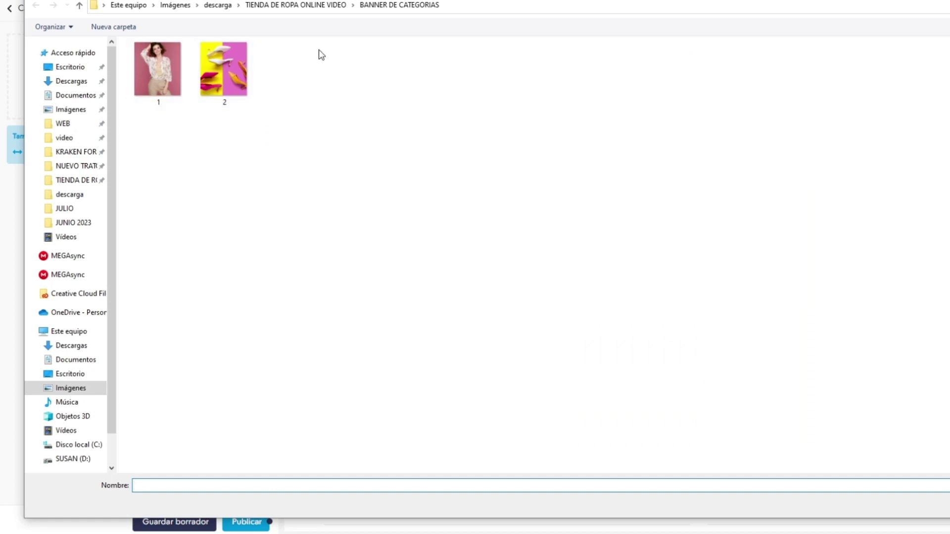
pyautogui.click(296, 6)
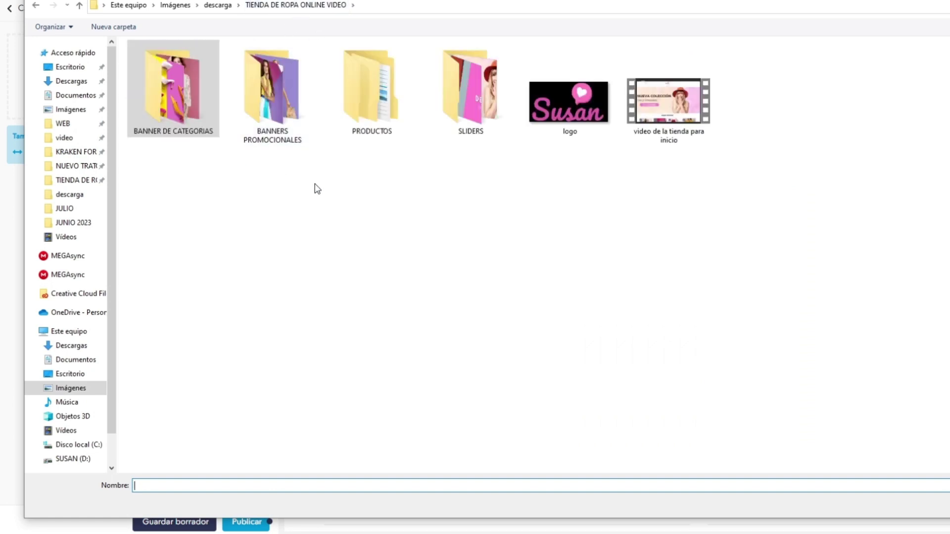
pyautogui.doubleClick(277, 100)
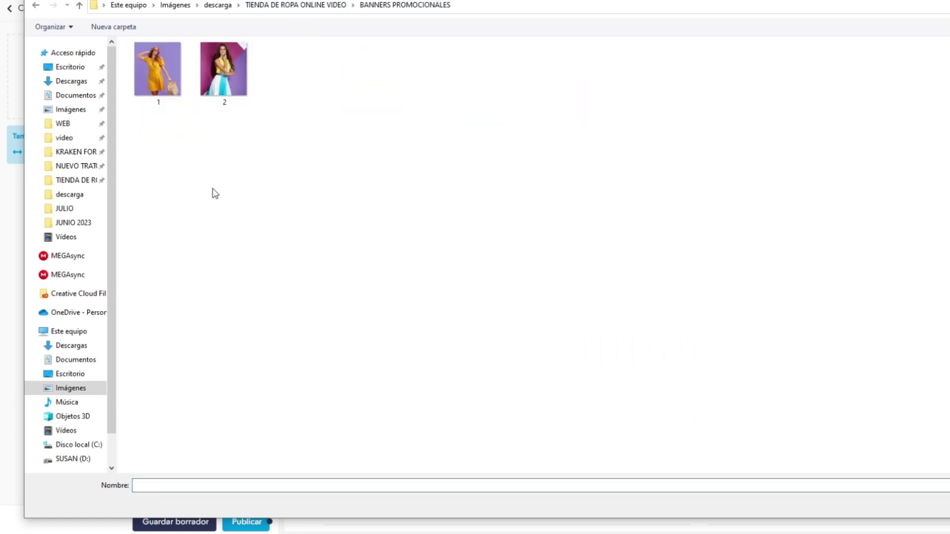
pyautogui.doubleClick(162, 85)
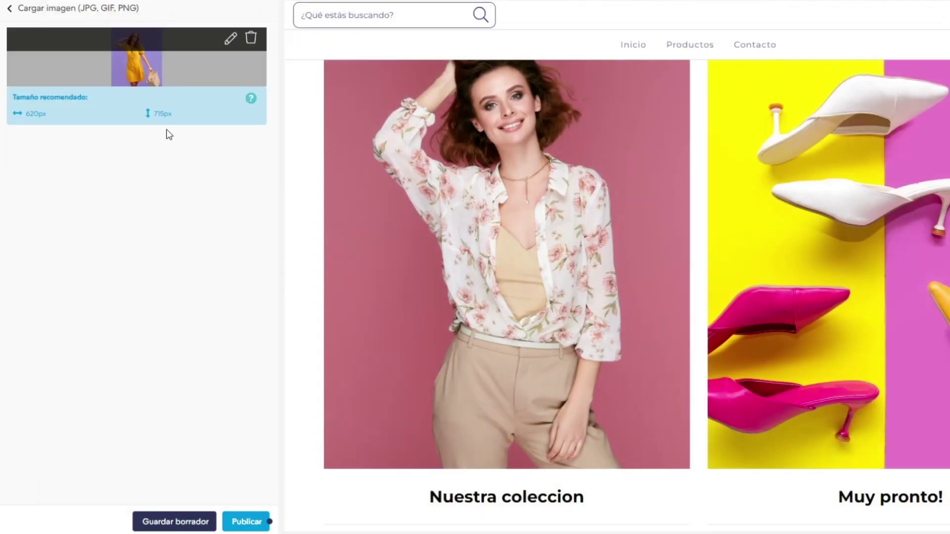
pyautogui.click(10, 8)
# Step: Show the promotion 2 banner and upload image 2 from the BANNERS PROMOCIONALES folder for it
pyautogui.scroll(-3, 136, 228)
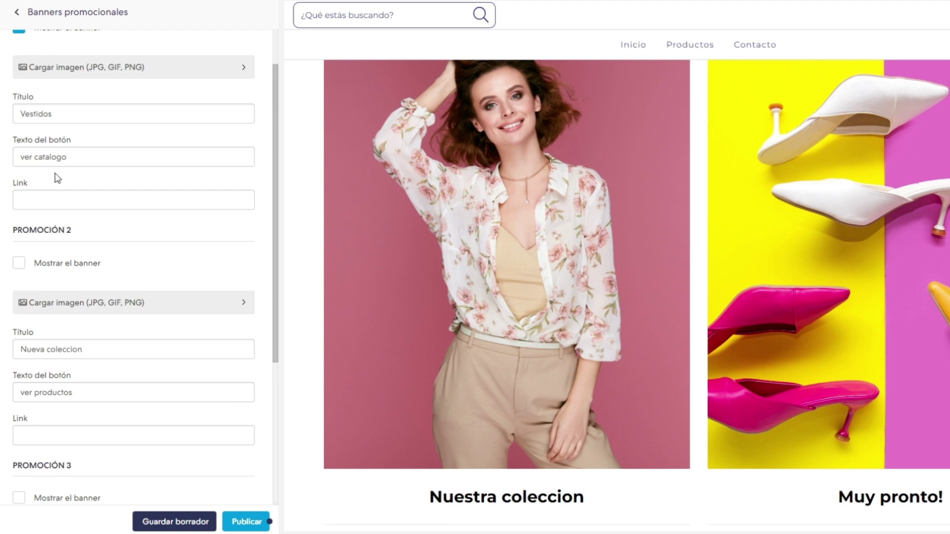
pyautogui.scroll(-2, 69, 173)
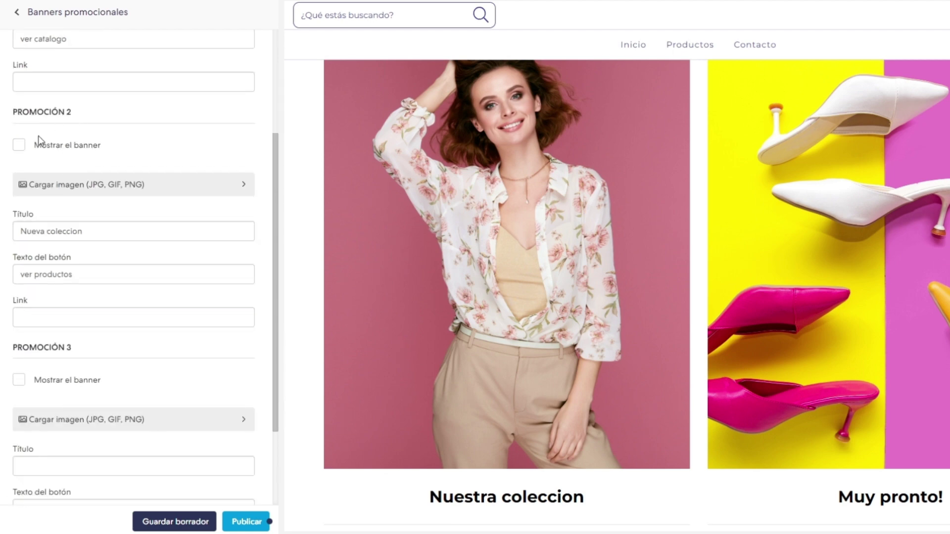
pyautogui.click(19, 150)
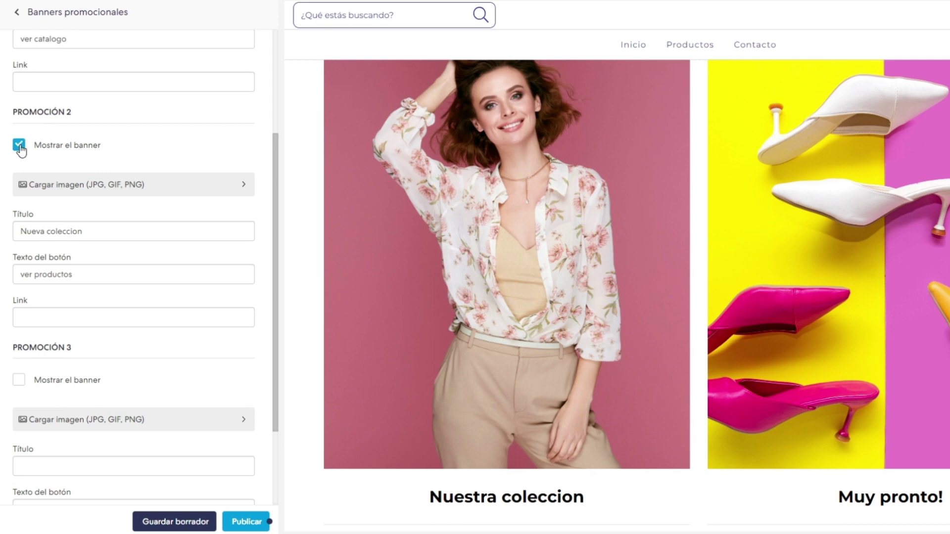
pyautogui.click(55, 184)
pyautogui.click(140, 85)
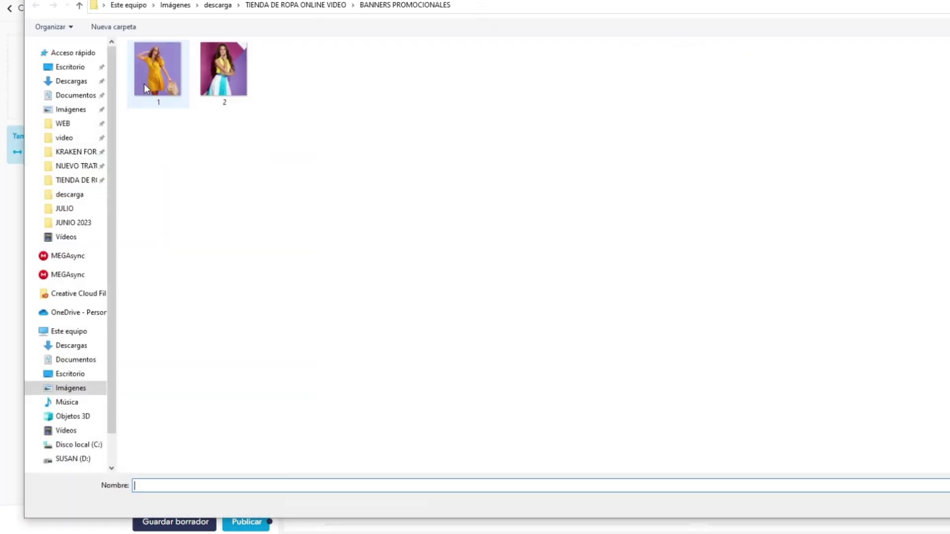
pyautogui.doubleClick(222, 72)
pyautogui.click(11, 9)
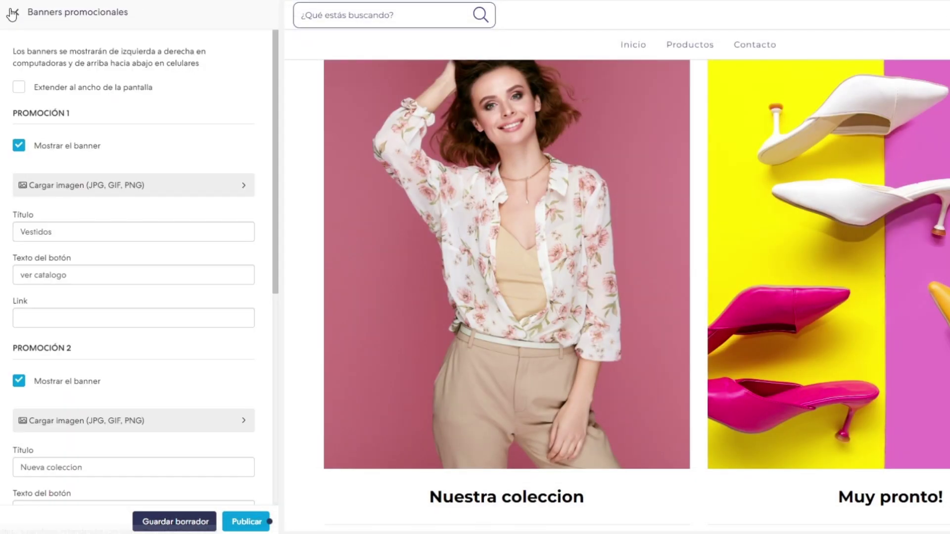
# Step: Set the link of both the promotion 2 and promotion 1 banners to "#"
pyautogui.scroll(-6, 112, 185)
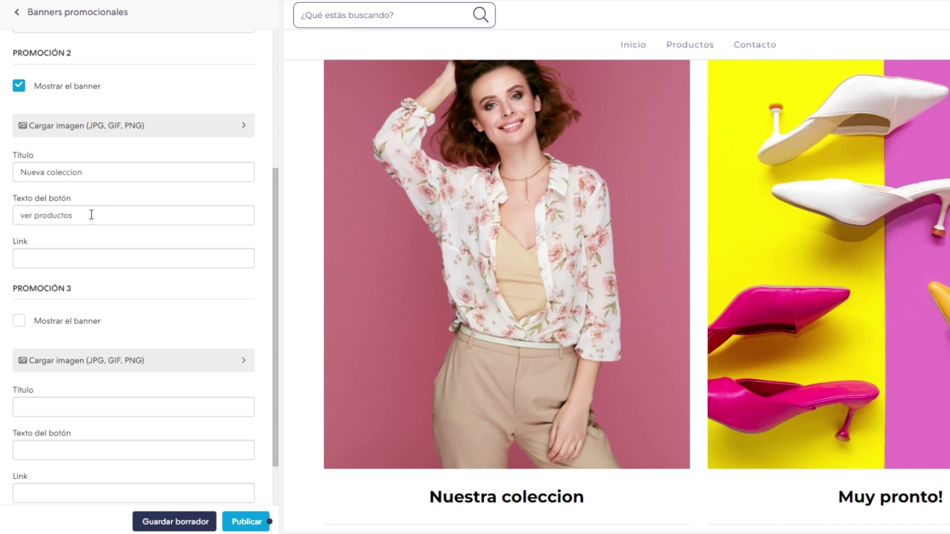
pyautogui.scroll(3, 95, 212)
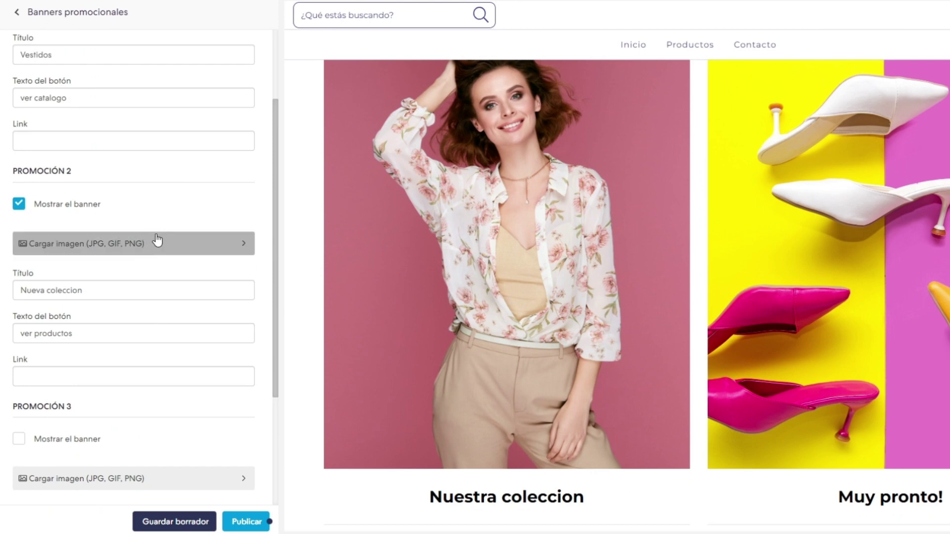
pyautogui.scroll(-2, 158, 242)
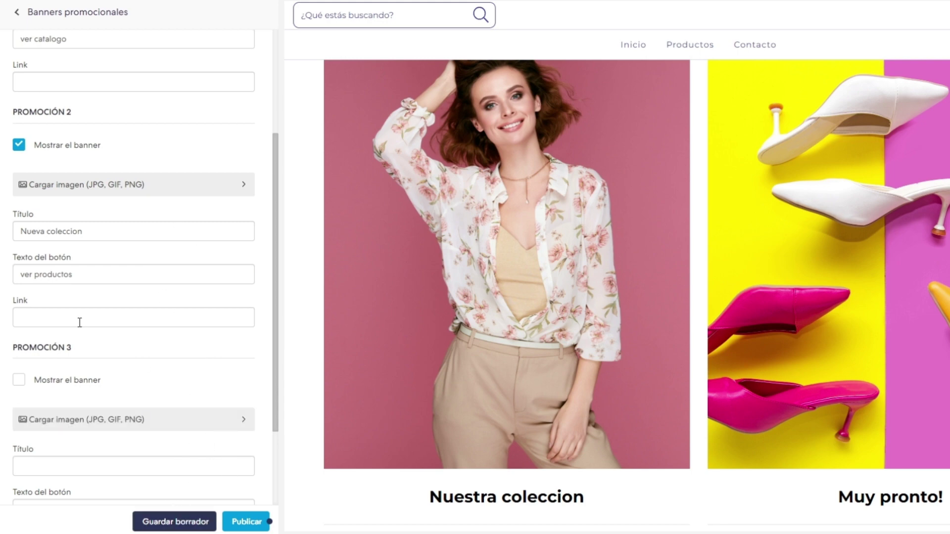
pyautogui.scroll(-2, 49, 306)
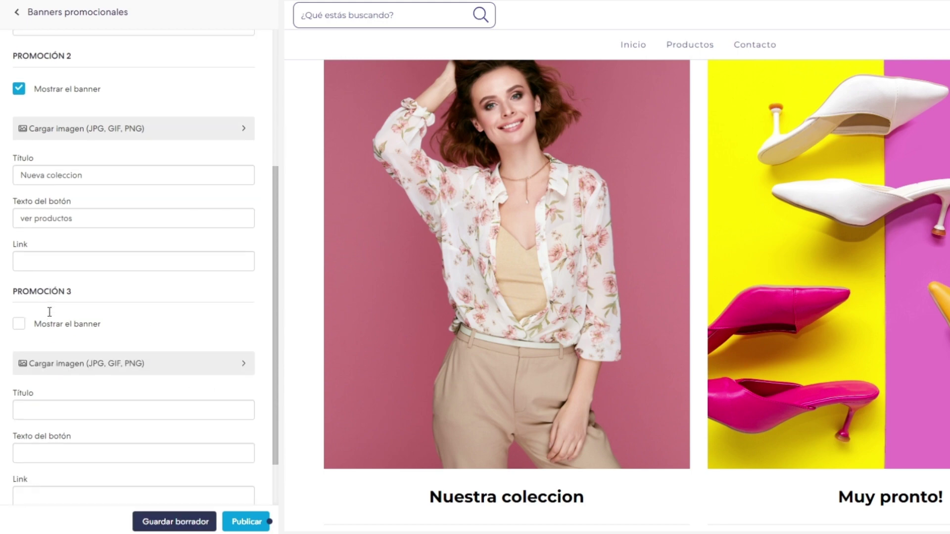
pyautogui.click(34, 258)
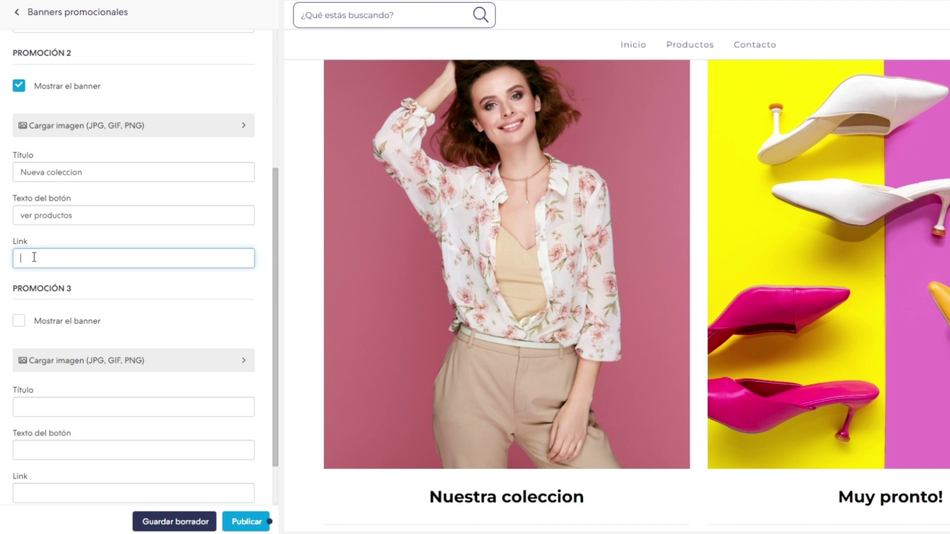
pyautogui.write('#')
pyautogui.click(50, 278)
pyautogui.scroll(5, 50, 277)
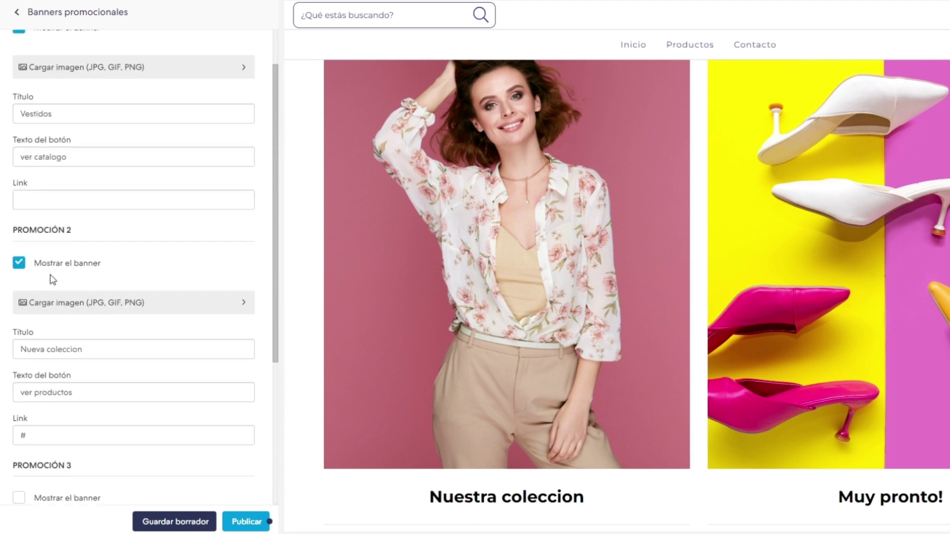
pyautogui.click(32, 200)
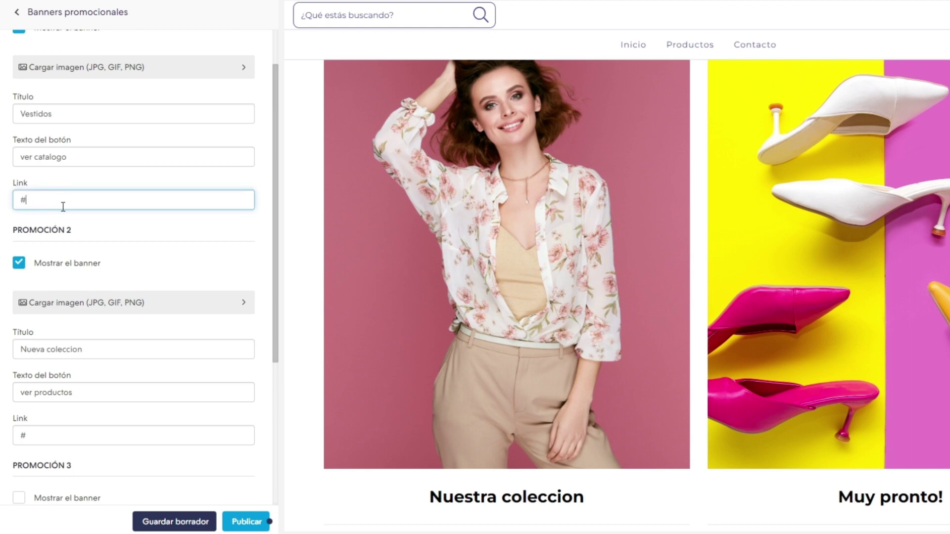
# Step: Save the design draft and check the promotional banners and the rest of the home page in the store preview
pyautogui.scroll(-4, 74, 221)
pyautogui.click(191, 521)
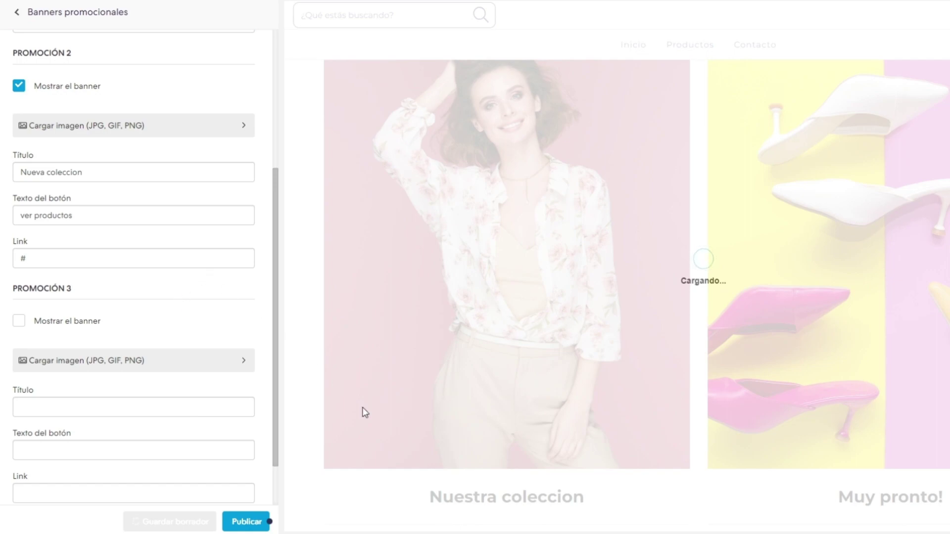
pyautogui.scroll(-3, 229, 153)
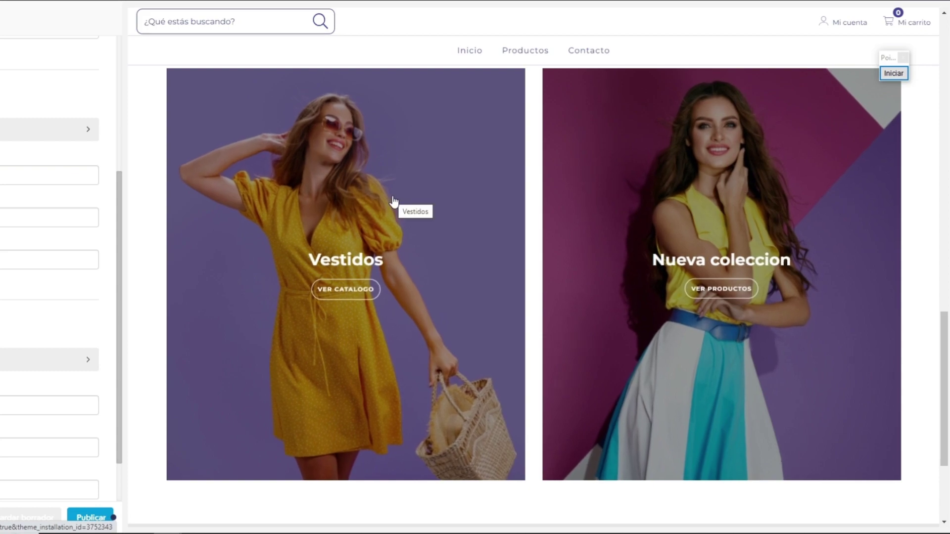
pyautogui.scroll(15, 393, 200)
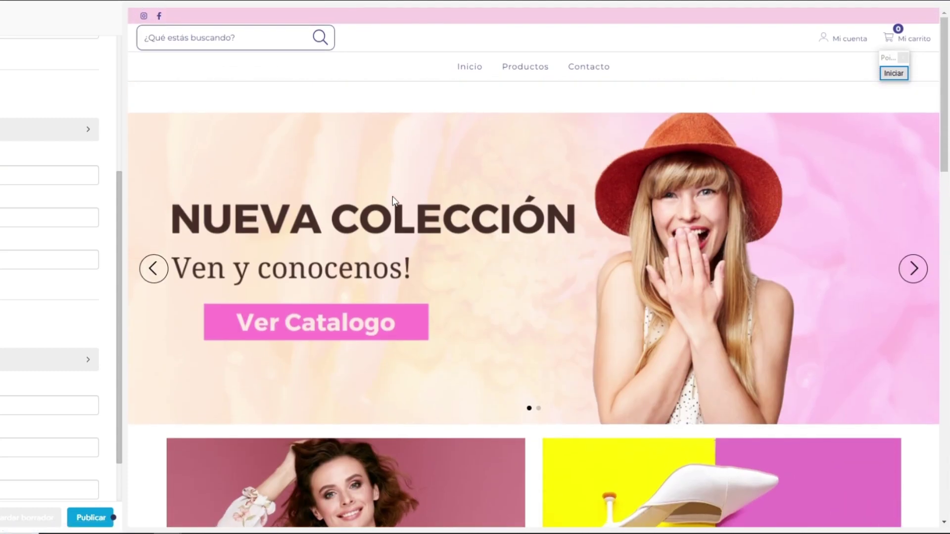
pyautogui.scroll(-15, 393, 200)
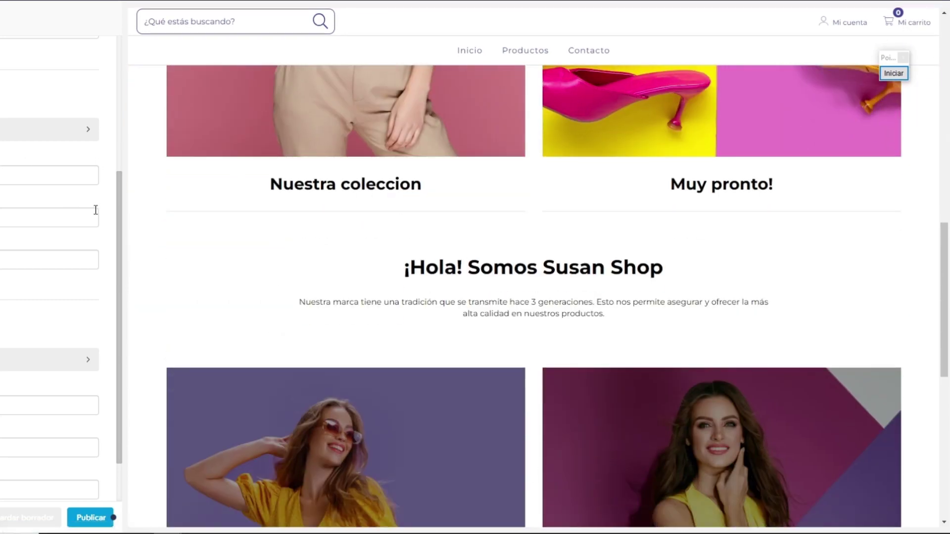
pyautogui.scroll(5, 109, 216)
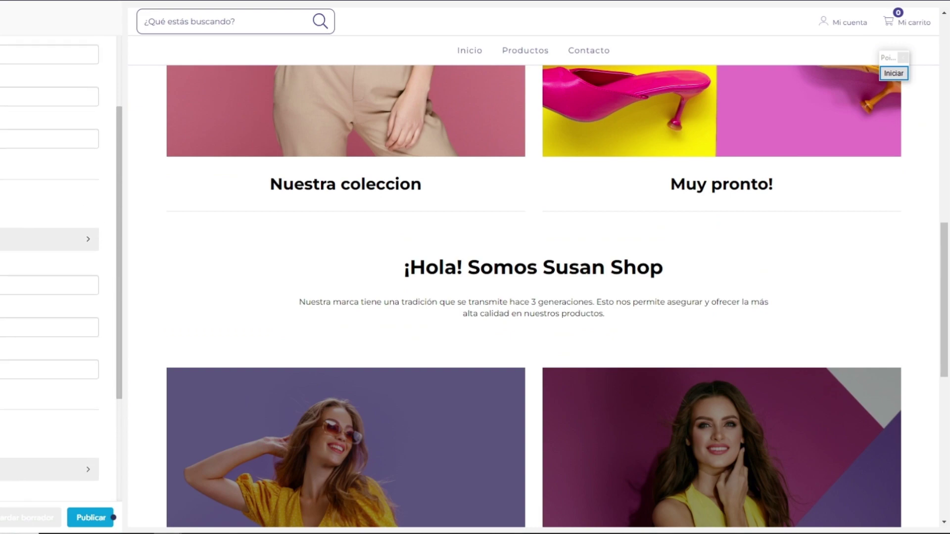
# Step: Leave the home page settings and return from the design editor to the store administration
pyautogui.press('Escape')
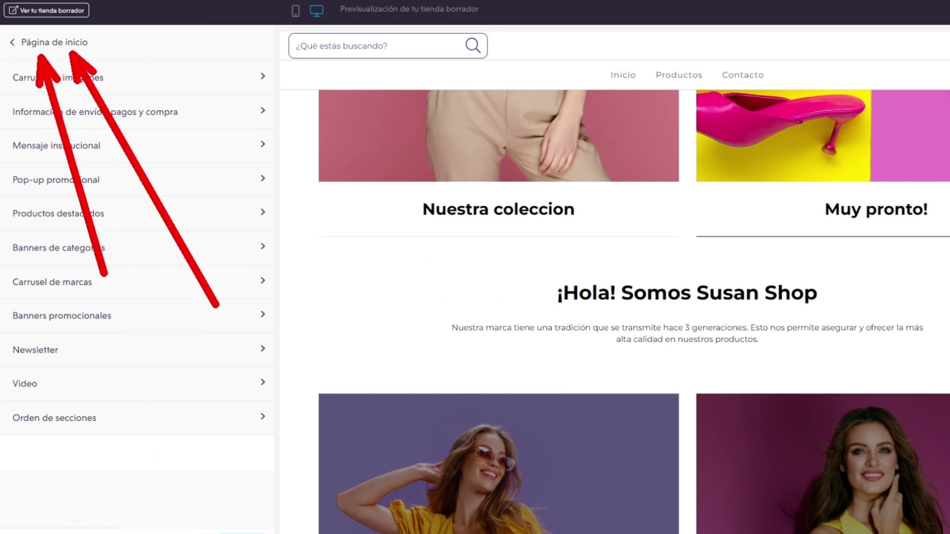
pyautogui.click(44, 41)
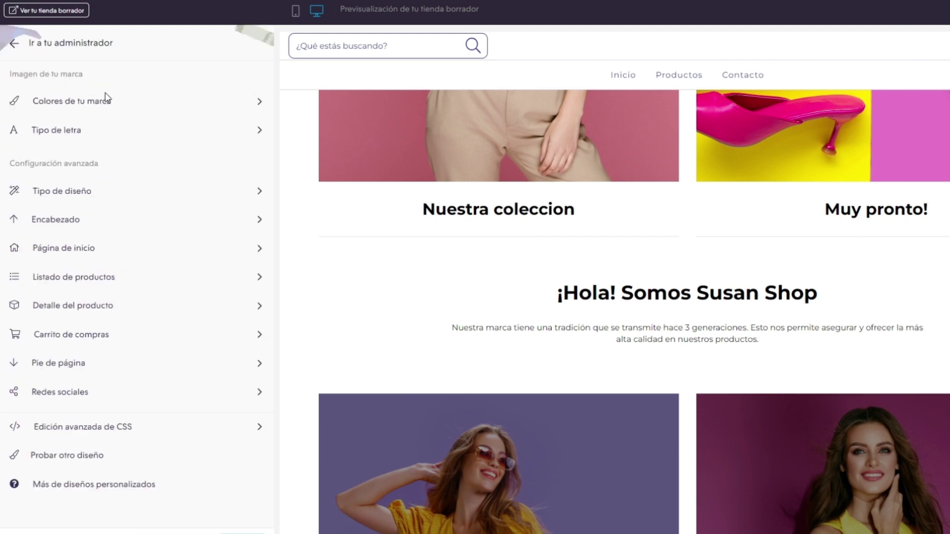
pyautogui.click(87, 54)
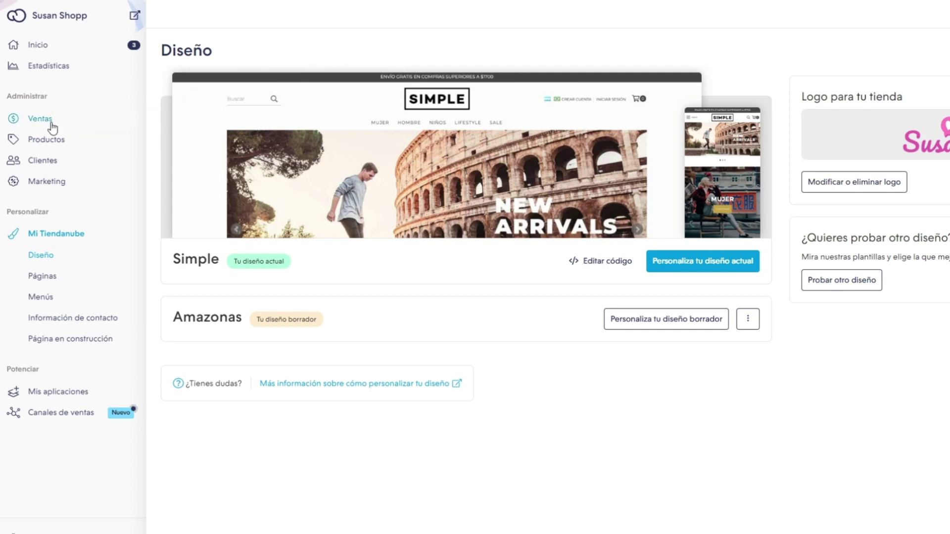
# Step: Start the store's first product, named "Frenchy Falda floral de muslo con abertura", with a description of its fit, material and care instructions
pyautogui.click(43, 141)
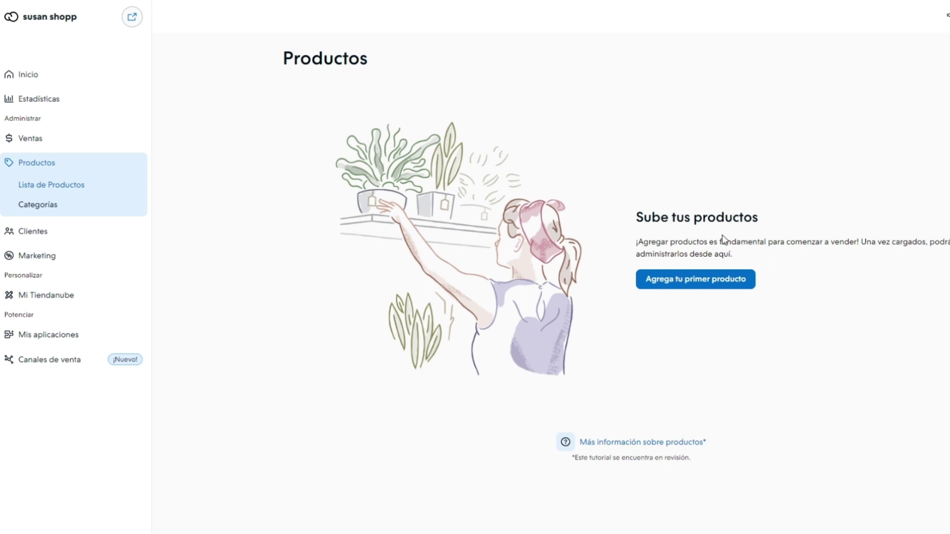
pyautogui.click(717, 282)
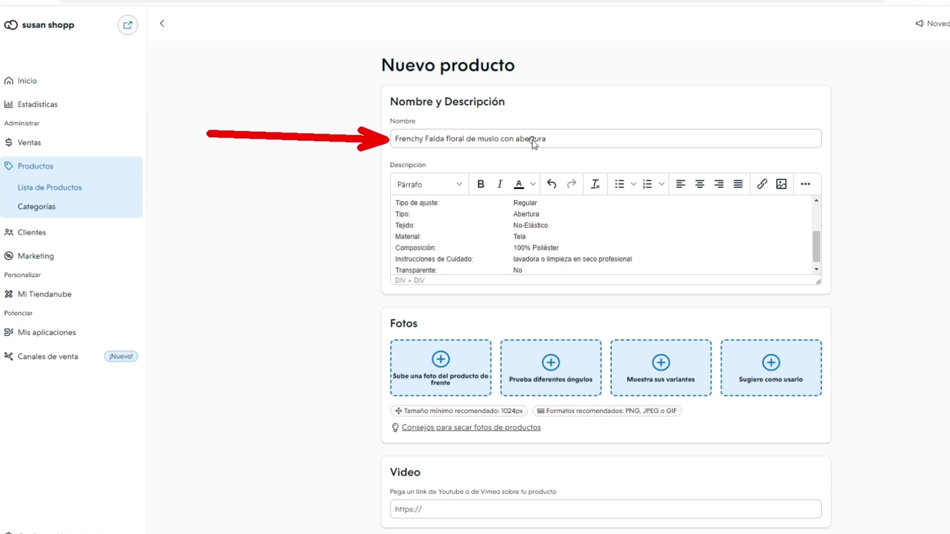
pyautogui.moveTo(247, 239); pyautogui.dragTo(388, 198)
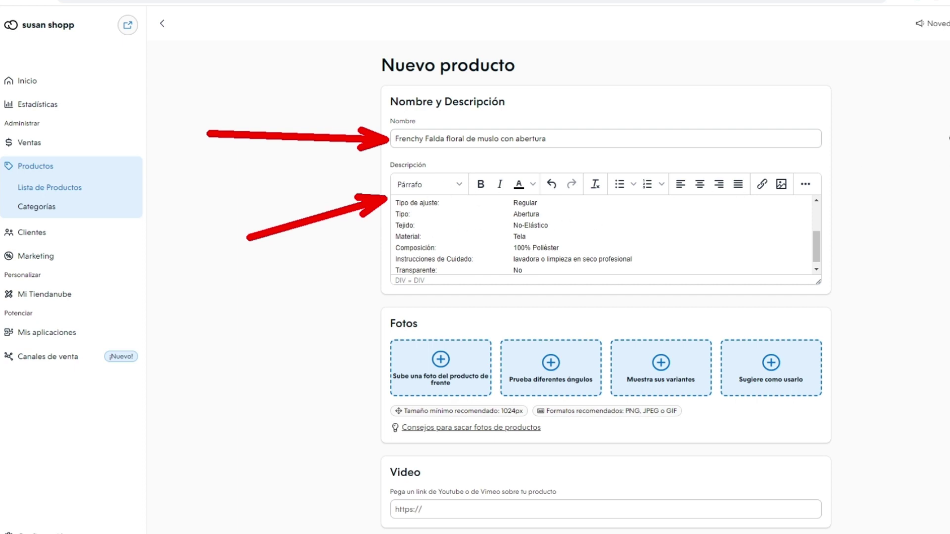
# Step: Upload both skirt photos, 1 and 2, from the PRODUCTOS > FALDAS > 1 folder as the product's photos
pyautogui.press('Escape')
pyautogui.scroll(-5, 841, 204)
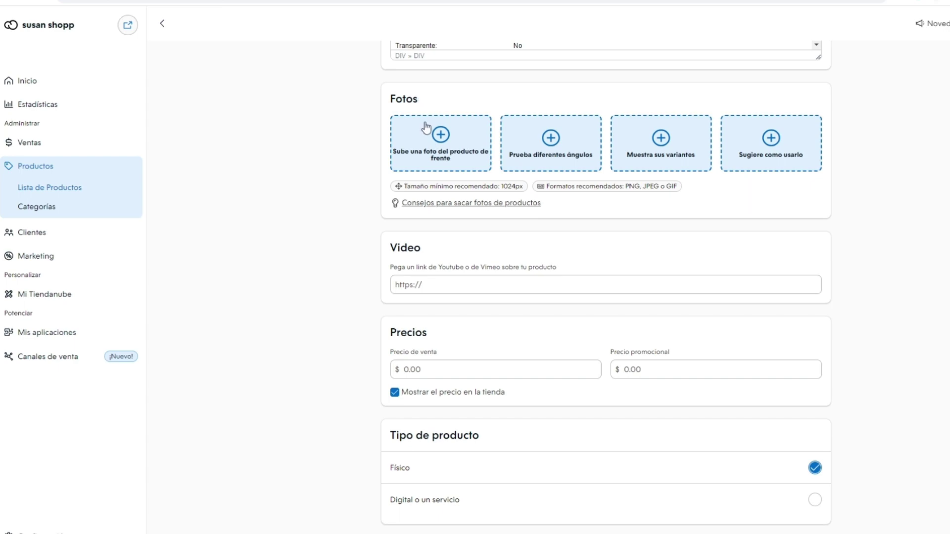
pyautogui.click(442, 144)
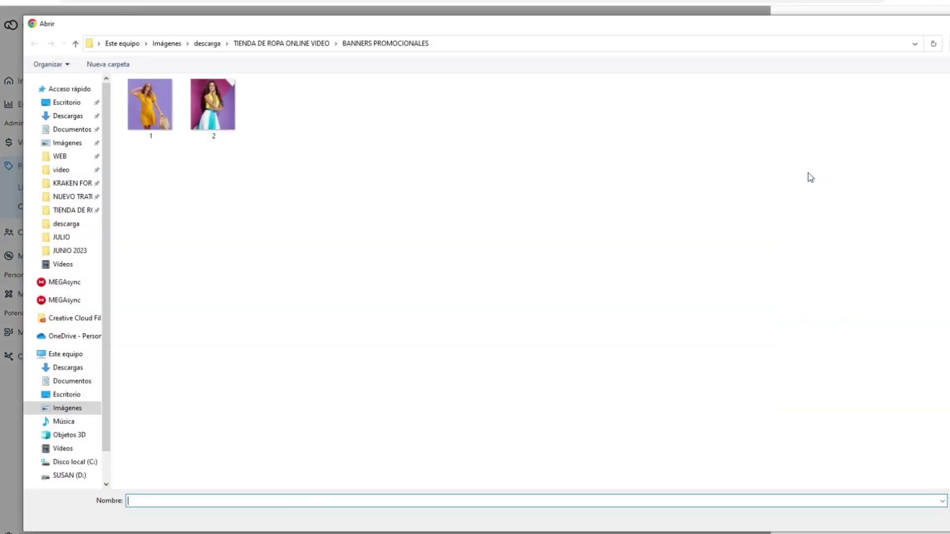
pyautogui.click(275, 47)
pyautogui.doubleClick(352, 123)
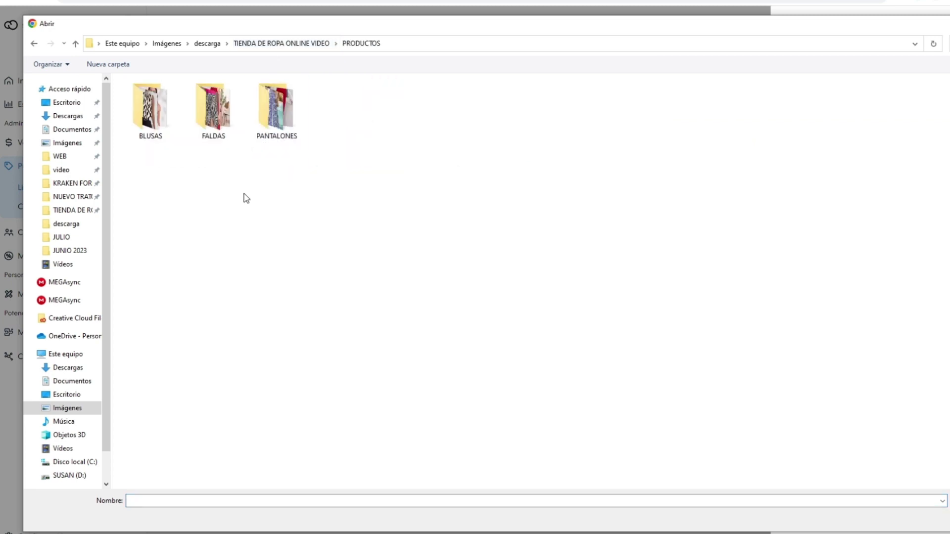
pyautogui.doubleClick(143, 113)
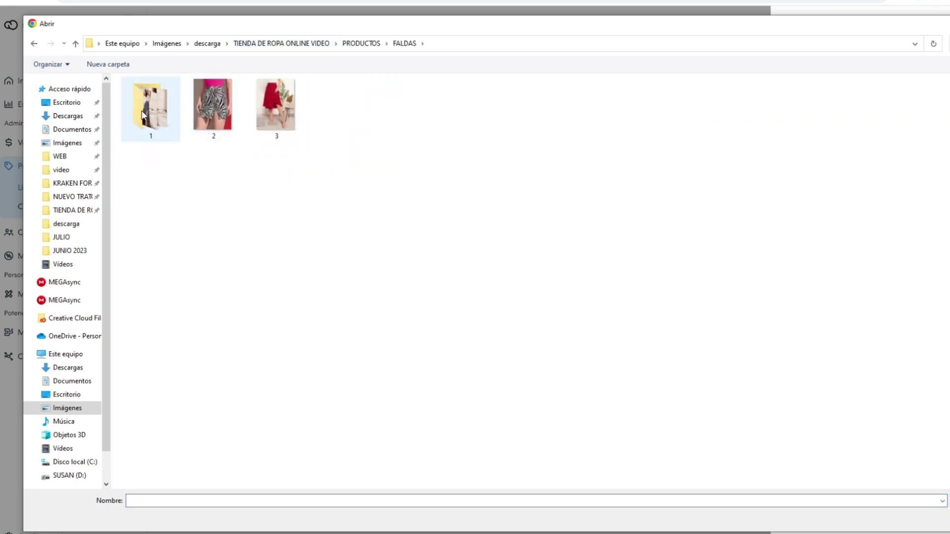
pyautogui.moveTo(147, 173); pyautogui.dragTo(185, 121)
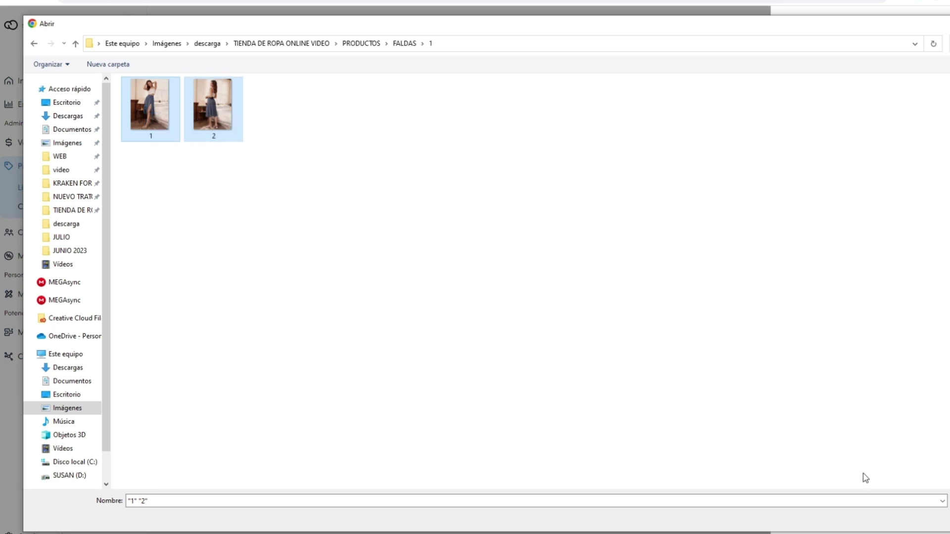
pyautogui.press('Return')
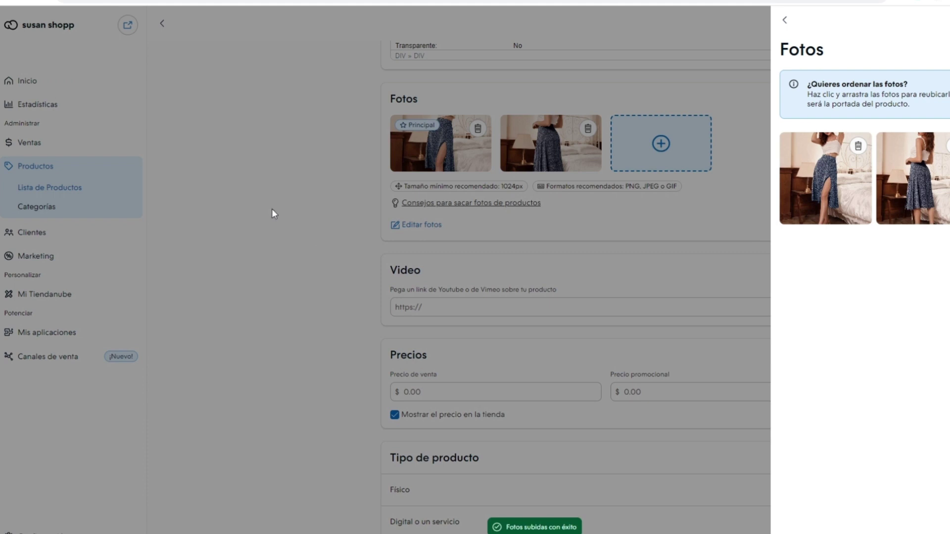
pyautogui.click(258, 207)
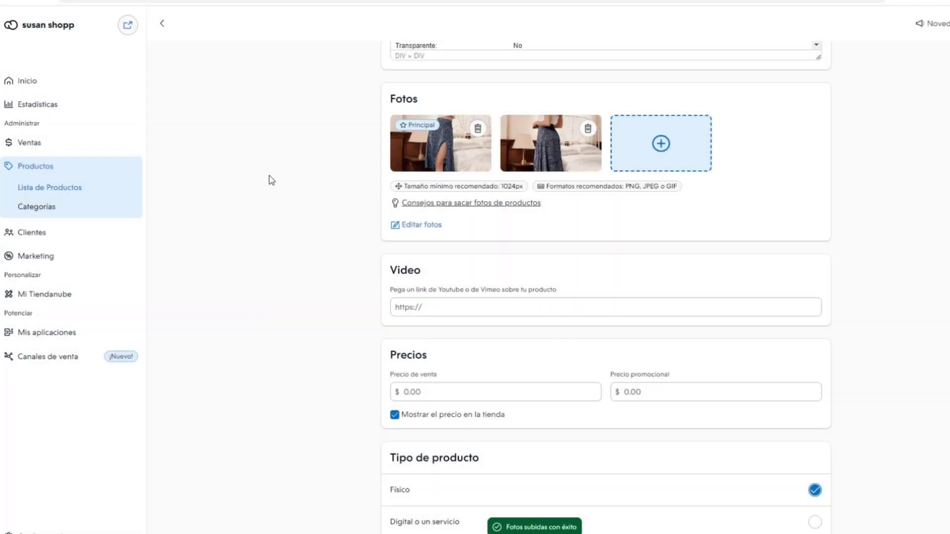
# Step: Set the product's sale price to $500 and its promotional price to $450
pyautogui.scroll(-2, 414, 178)
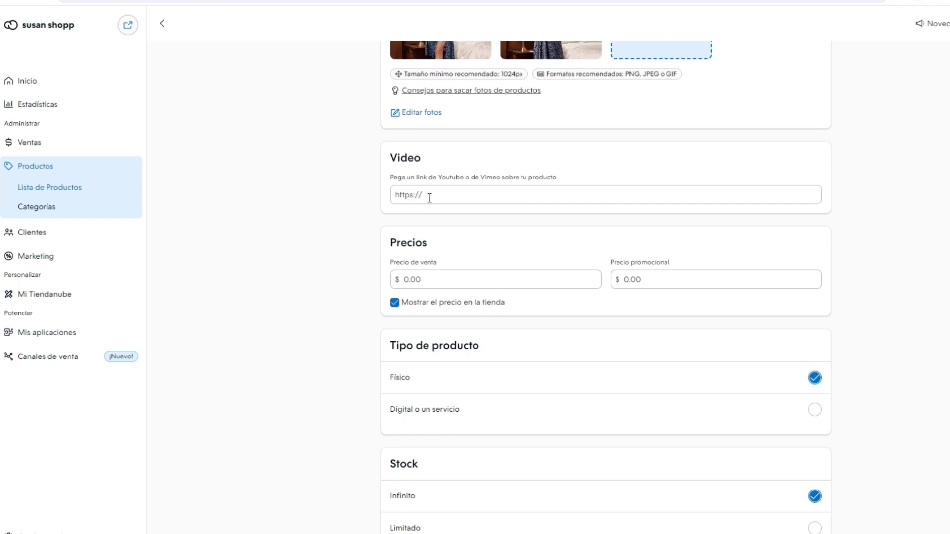
pyautogui.scroll(-2, 430, 198)
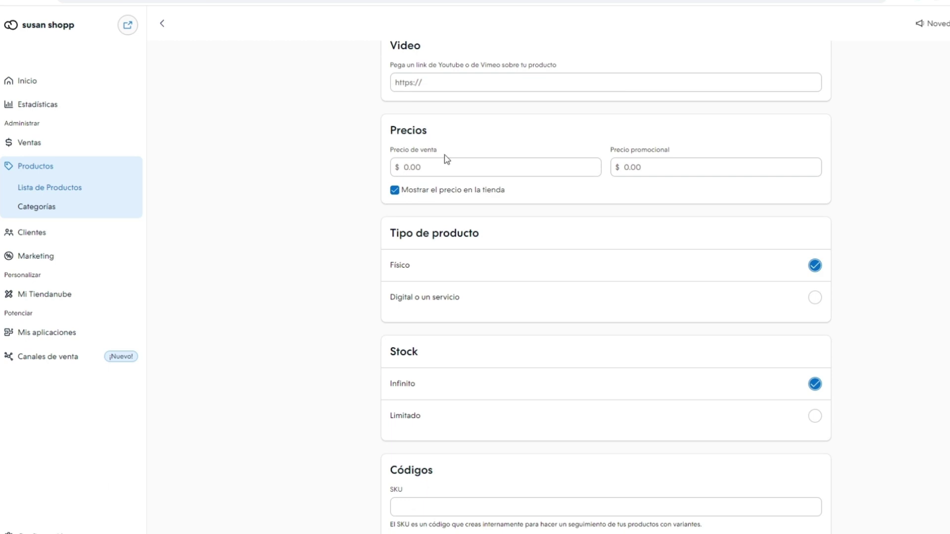
pyautogui.click(433, 170)
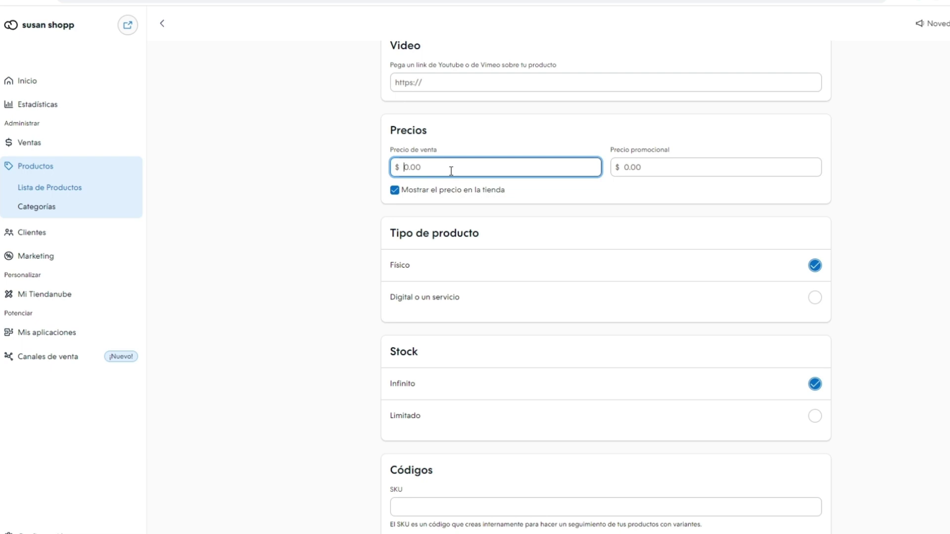
pyautogui.write('500')
pyautogui.click(654, 168)
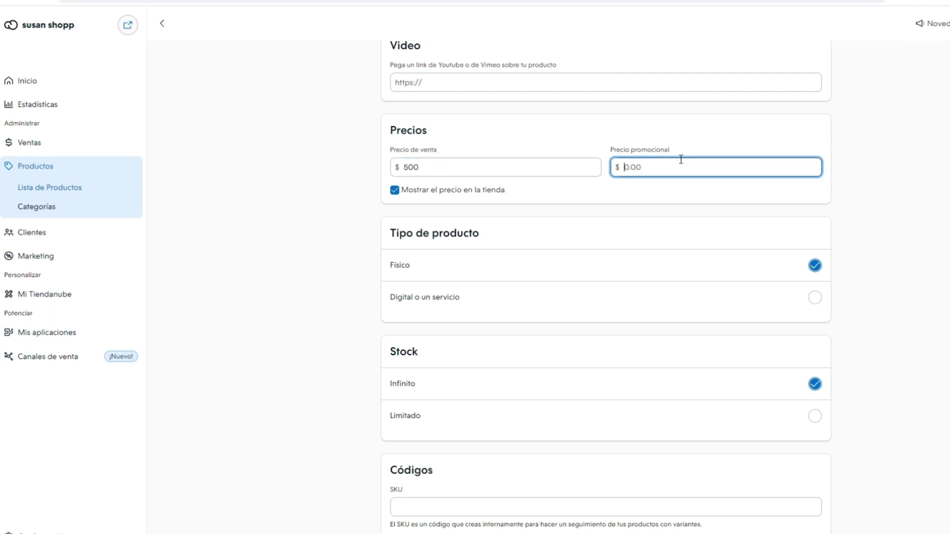
pyautogui.write('450')
pyautogui.click(834, 150)
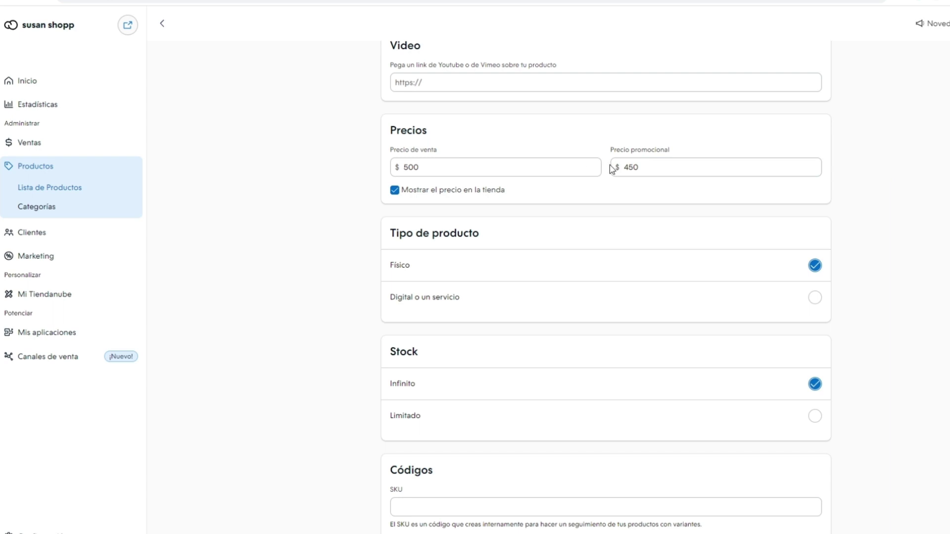
# Step: Clear the promotional price and enter $450 in it again
pyautogui.click(666, 168)
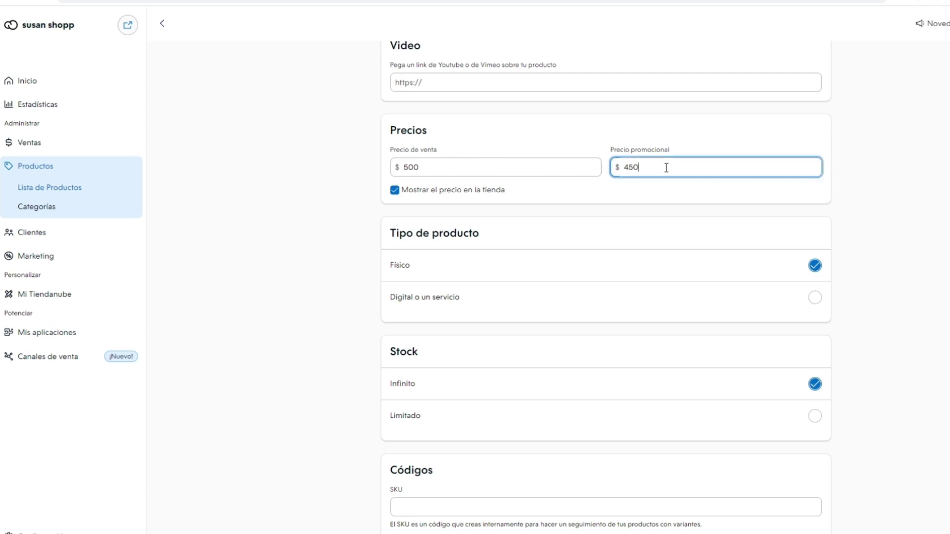
pyautogui.press('BackSpace')
pyautogui.click(794, 181)
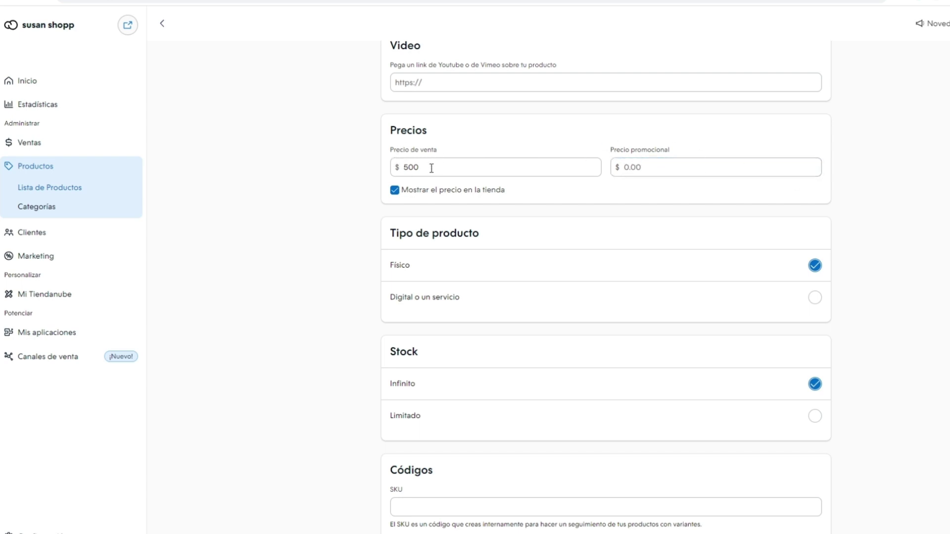
pyautogui.click(641, 168)
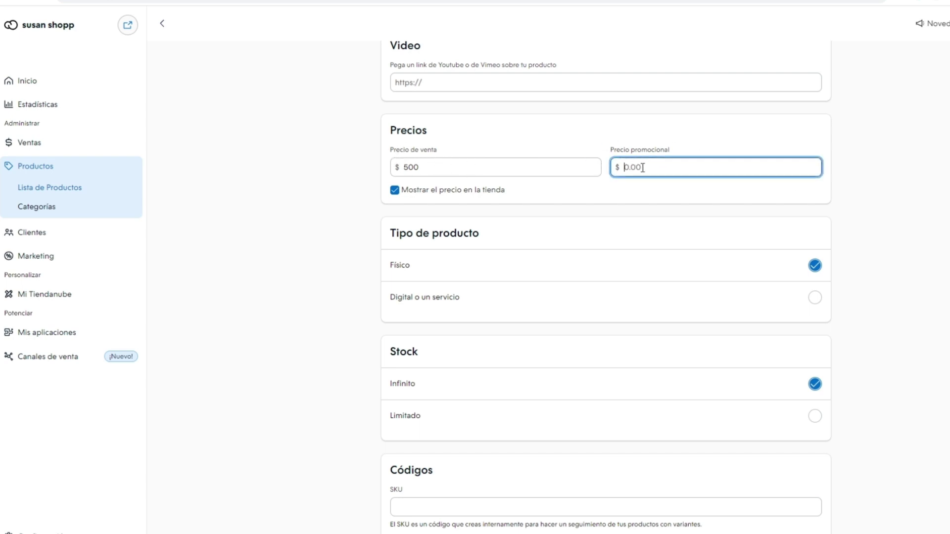
pyautogui.write('450')
pyautogui.click(860, 217)
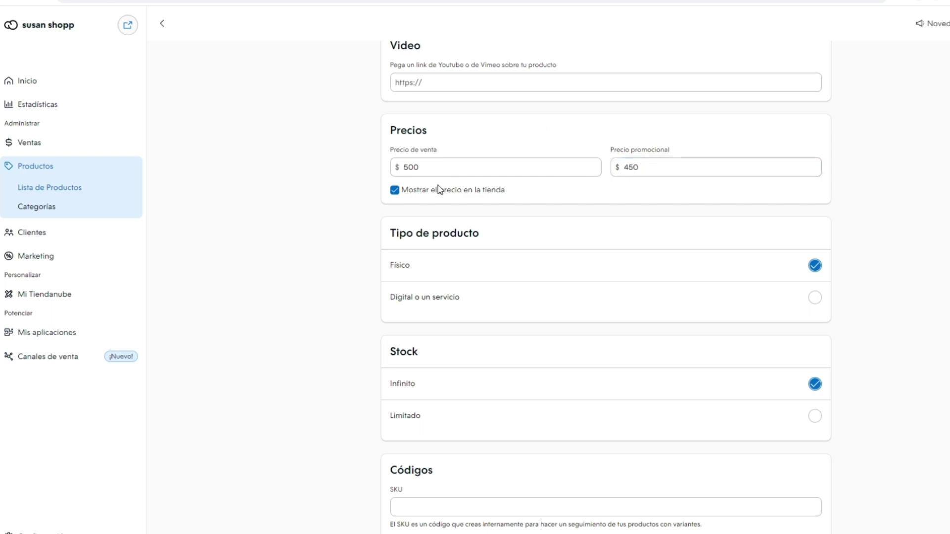
# Step: Limit the product's stock to a quantity of 4 units
pyautogui.scroll(-3, 418, 207)
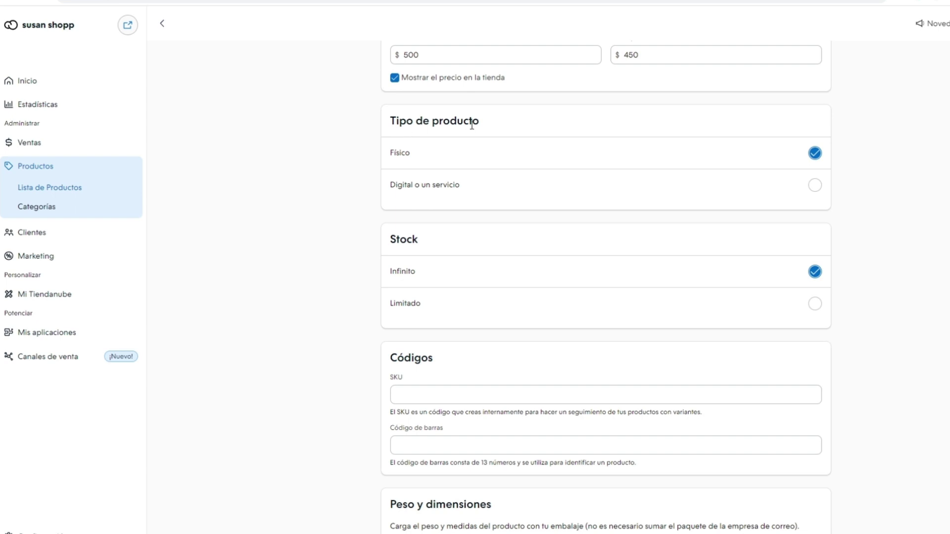
pyautogui.scroll(-1, 393, 179)
pyautogui.scroll(-2, 420, 187)
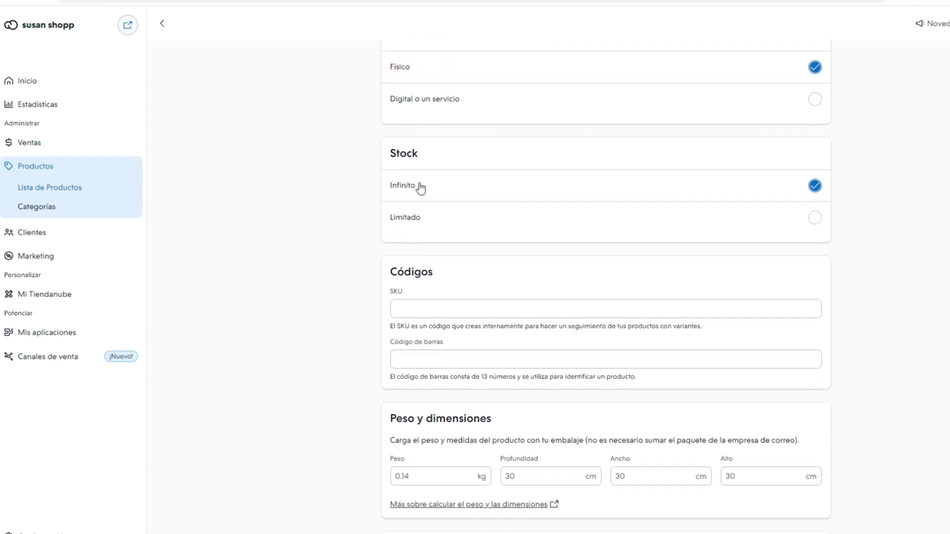
pyautogui.scroll(1, 416, 164)
pyautogui.click(409, 194)
pyautogui.click(411, 235)
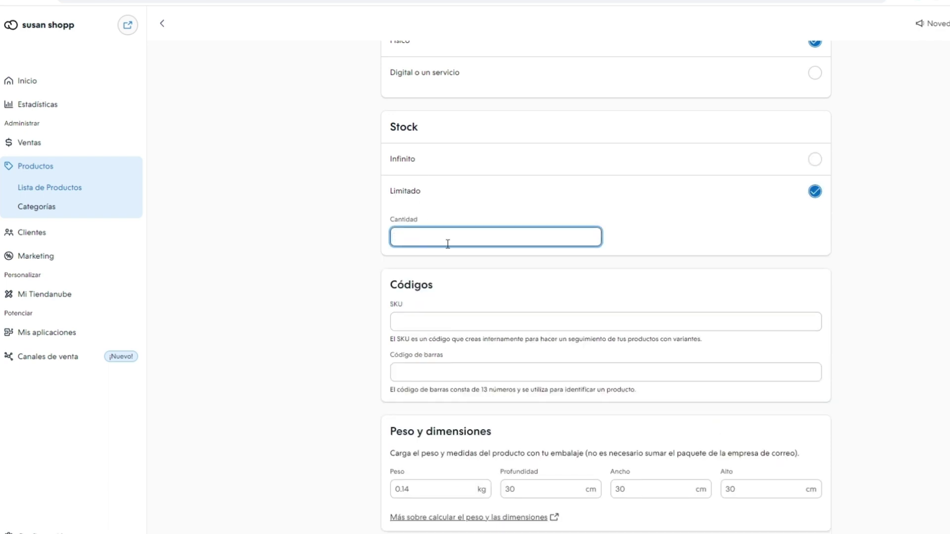
pyautogui.click(389, 263)
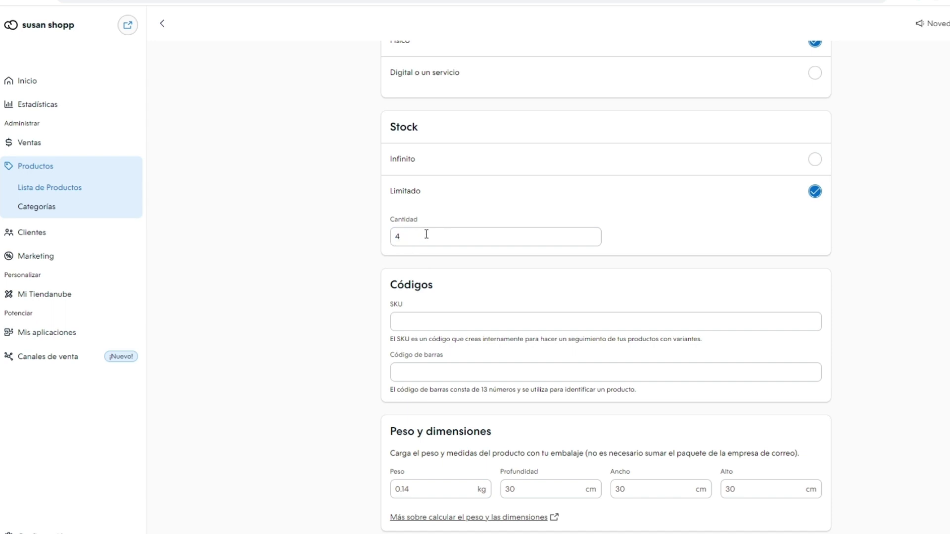
# Step: Create a new product category with only its name filled in, and return to the product form
pyautogui.scroll(-2, 427, 235)
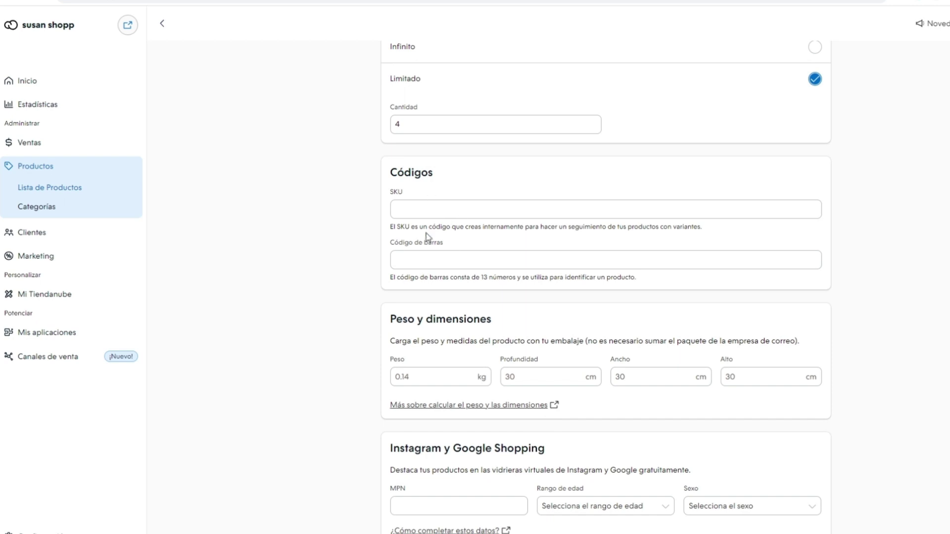
pyautogui.scroll(-2, 456, 224)
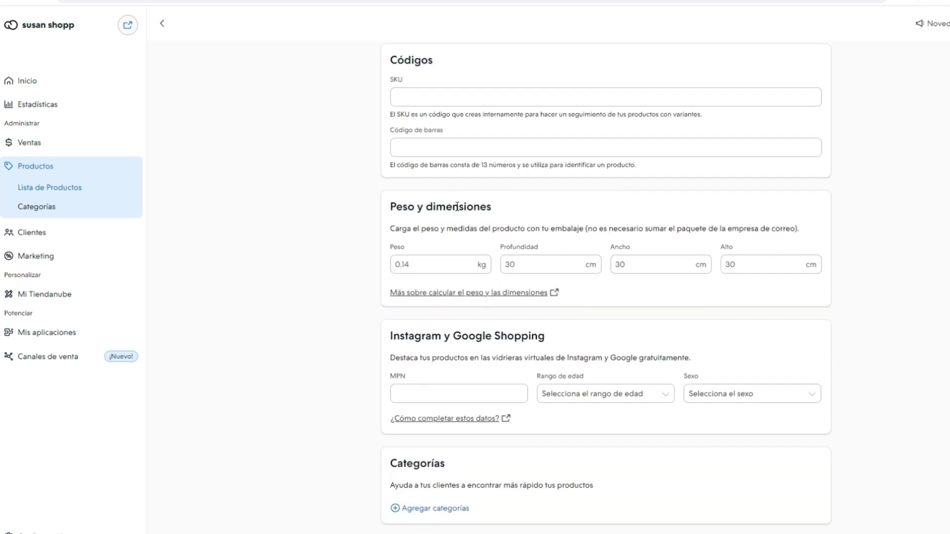
pyautogui.scroll(-4, 481, 247)
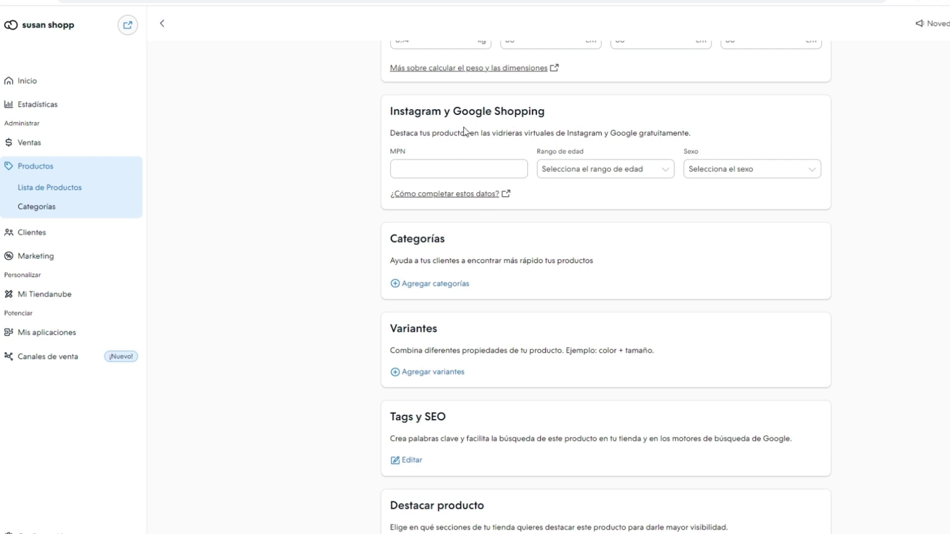
pyautogui.scroll(-2, 410, 218)
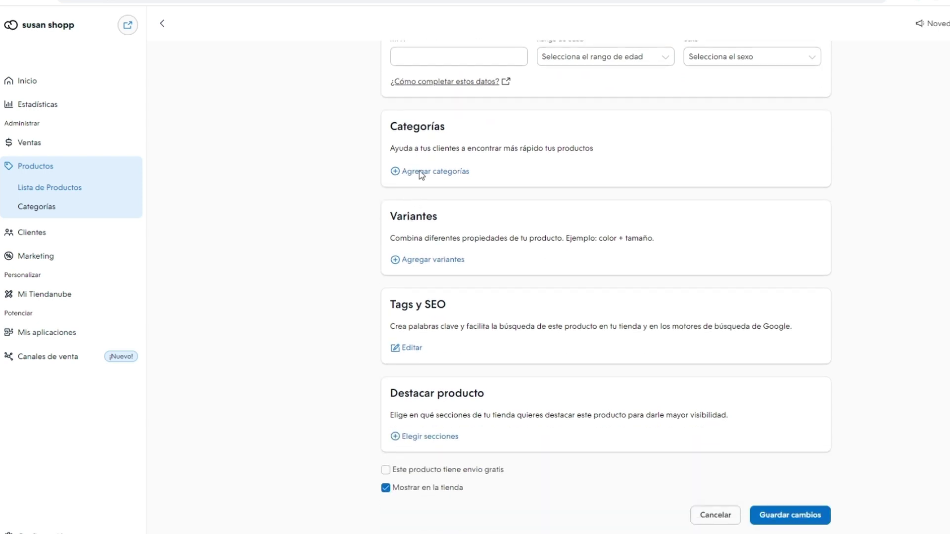
pyautogui.moveTo(393, 129); pyautogui.dragTo(456, 132)
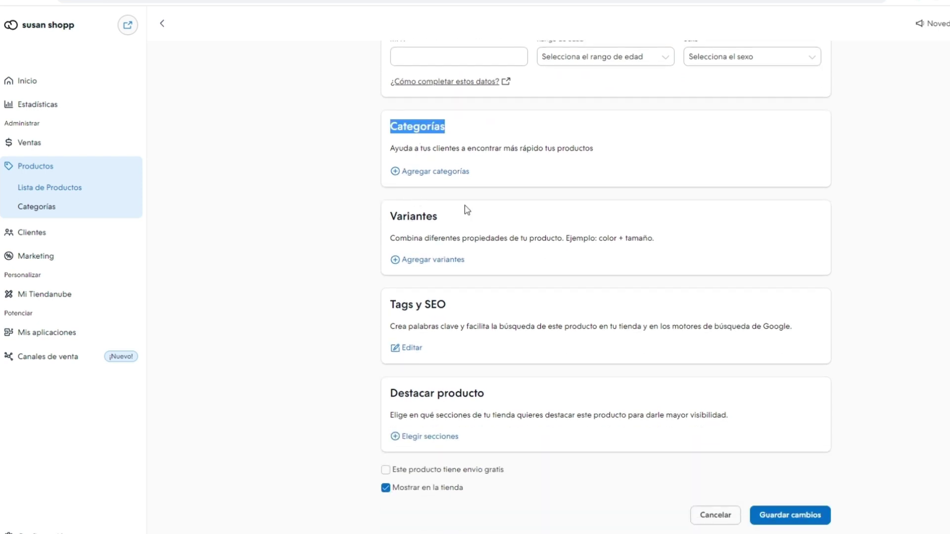
pyautogui.click(338, 230)
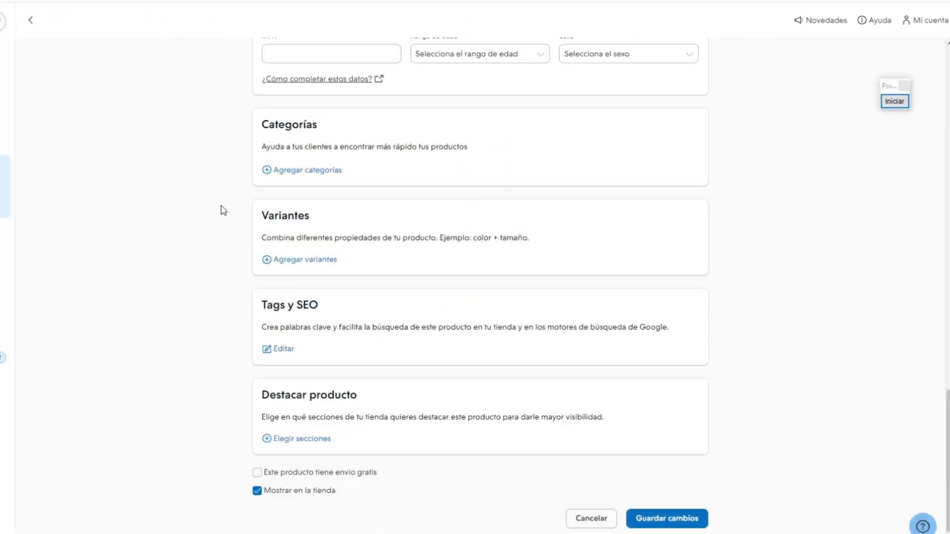
pyautogui.click(333, 173)
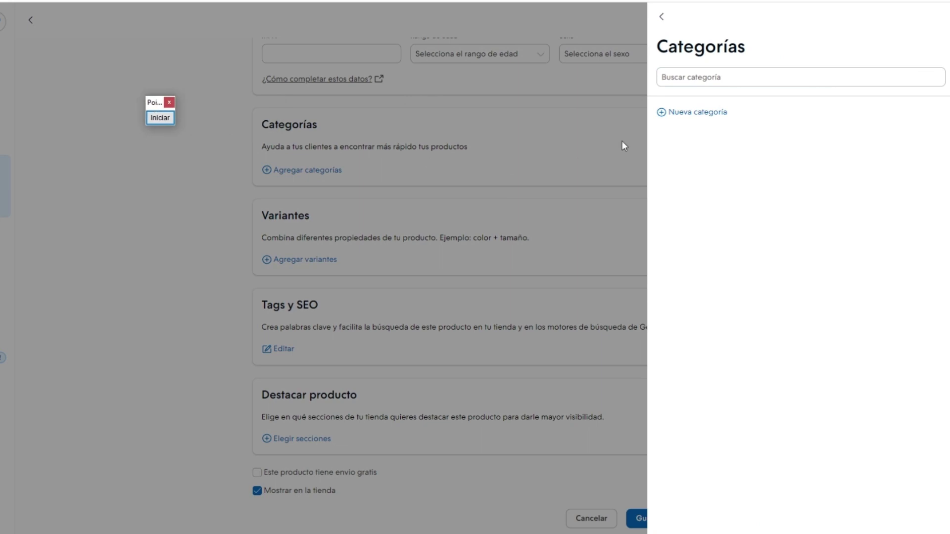
pyautogui.click(698, 112)
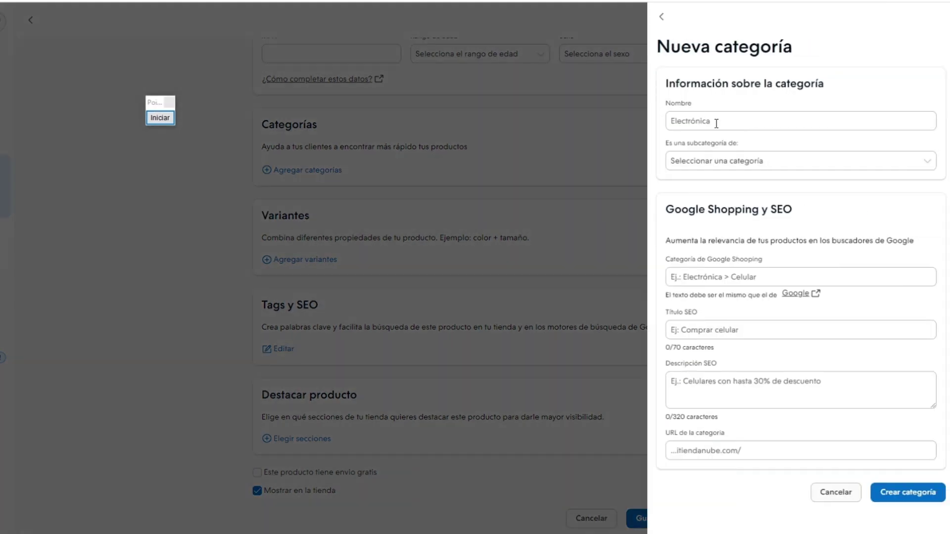
pyautogui.click(705, 124)
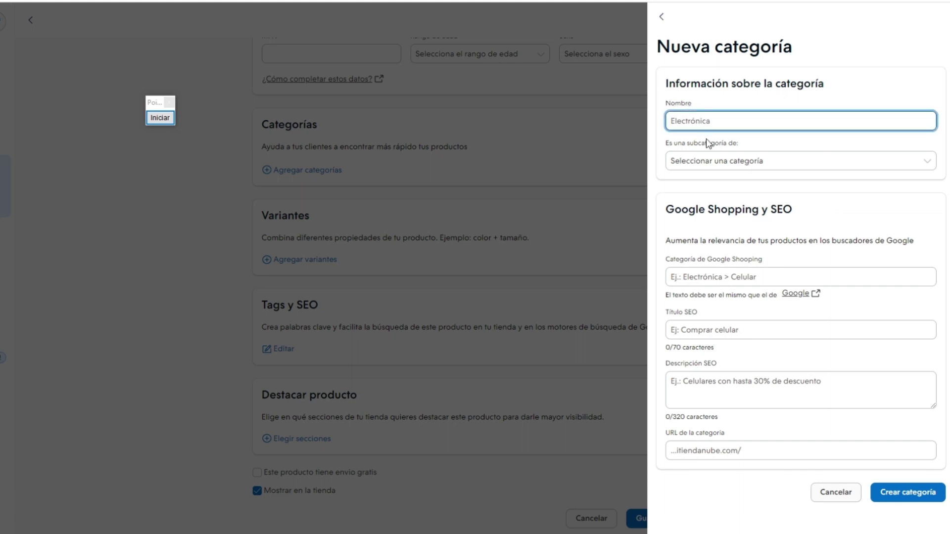
pyautogui.write('E')
pyautogui.click(906, 493)
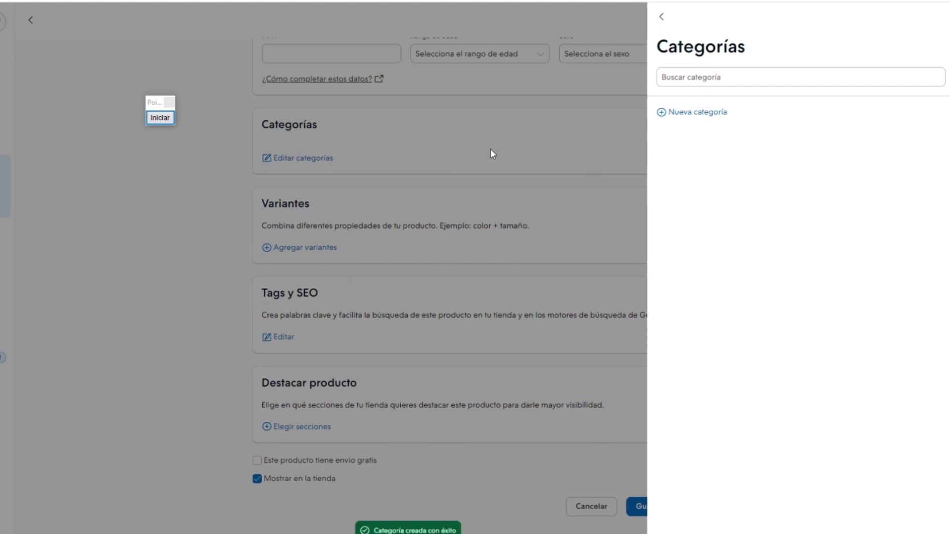
pyautogui.click(165, 213)
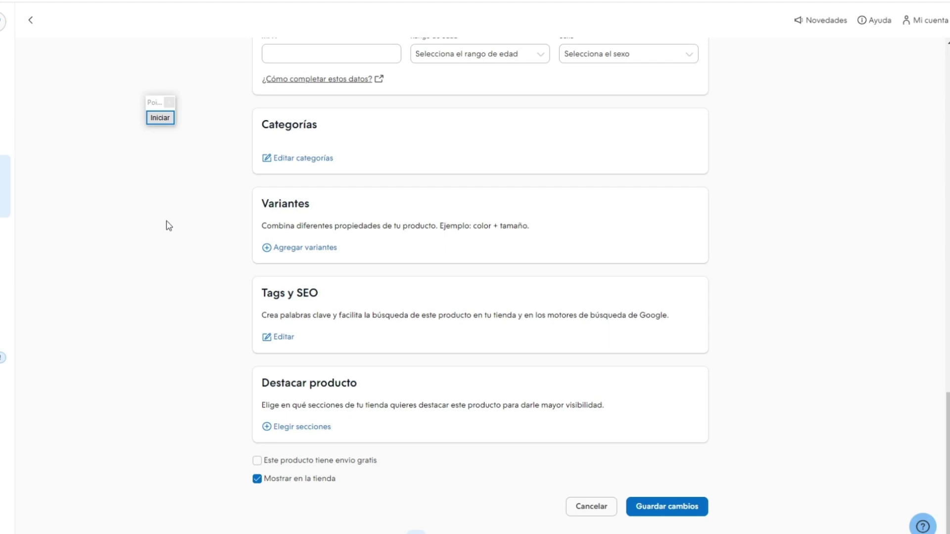
# Step: Add a Color variant property to the product with the values Azul, Celeste and Marrón
pyautogui.scroll(-1, 154, 217)
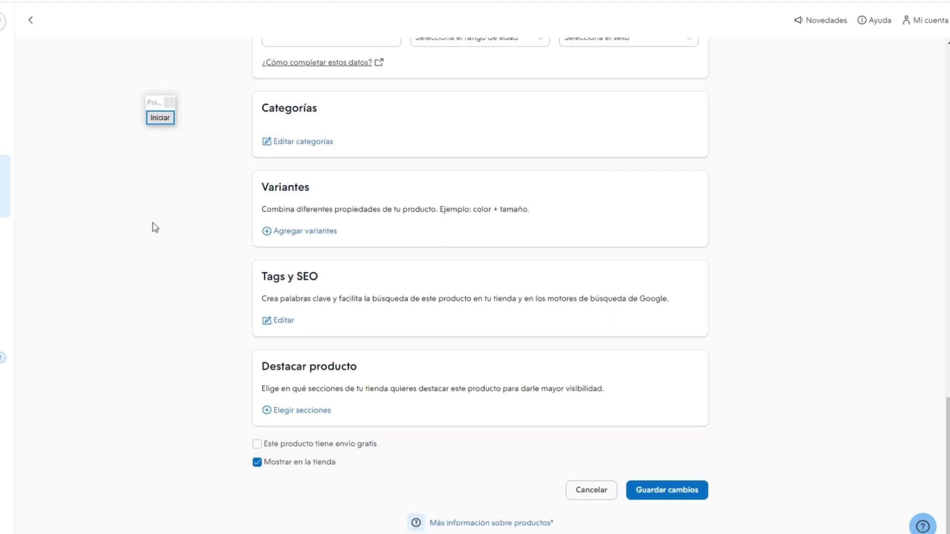
pyautogui.click(159, 117)
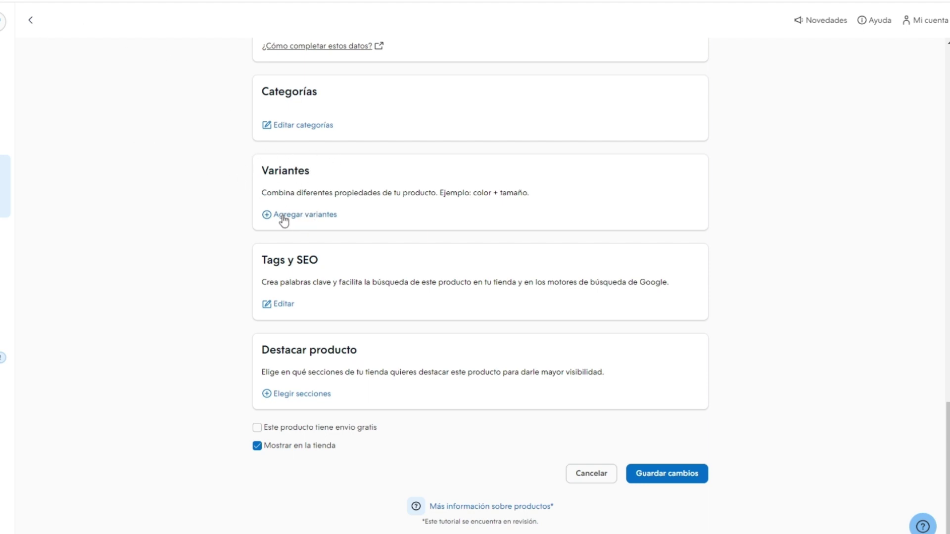
pyautogui.click(319, 218)
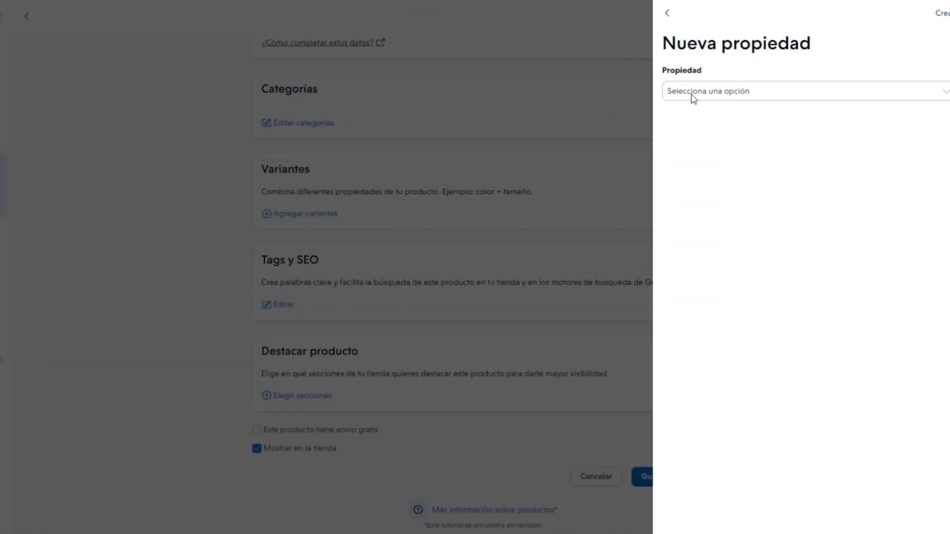
pyautogui.click(734, 94)
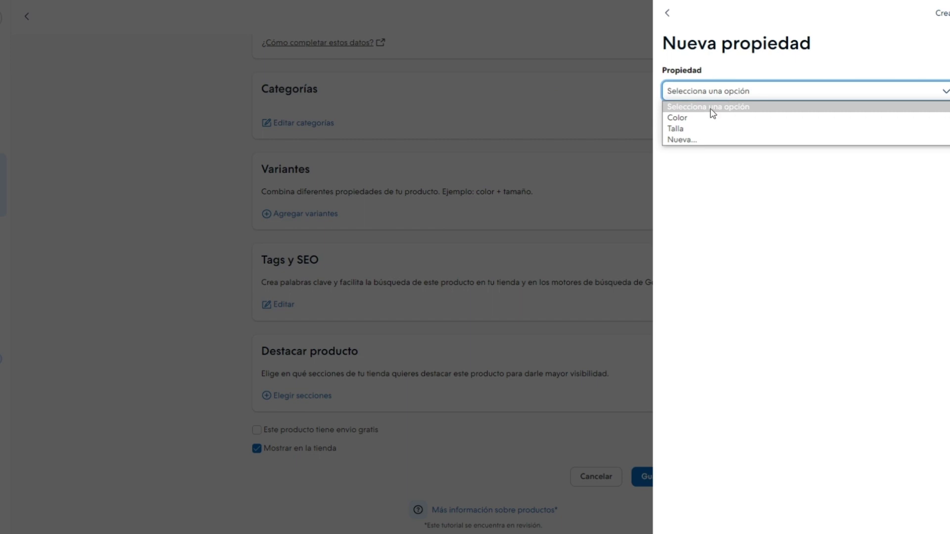
pyautogui.click(685, 121)
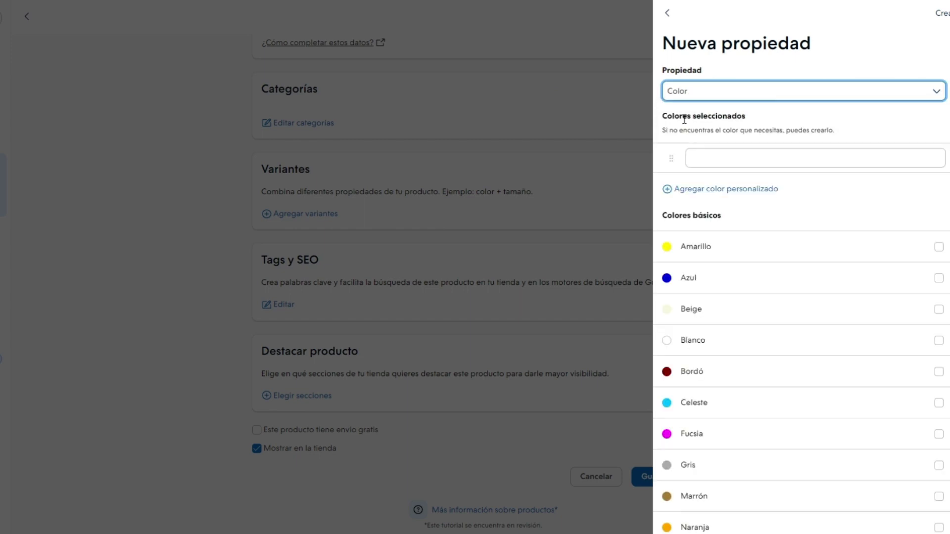
pyautogui.scroll(-2, 804, 245)
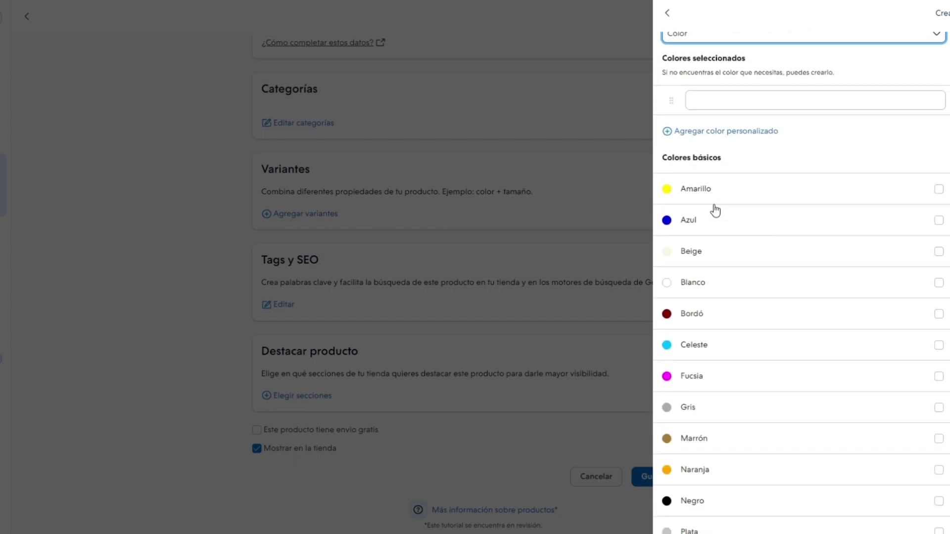
pyautogui.scroll(-2, 713, 198)
pyautogui.click(688, 111)
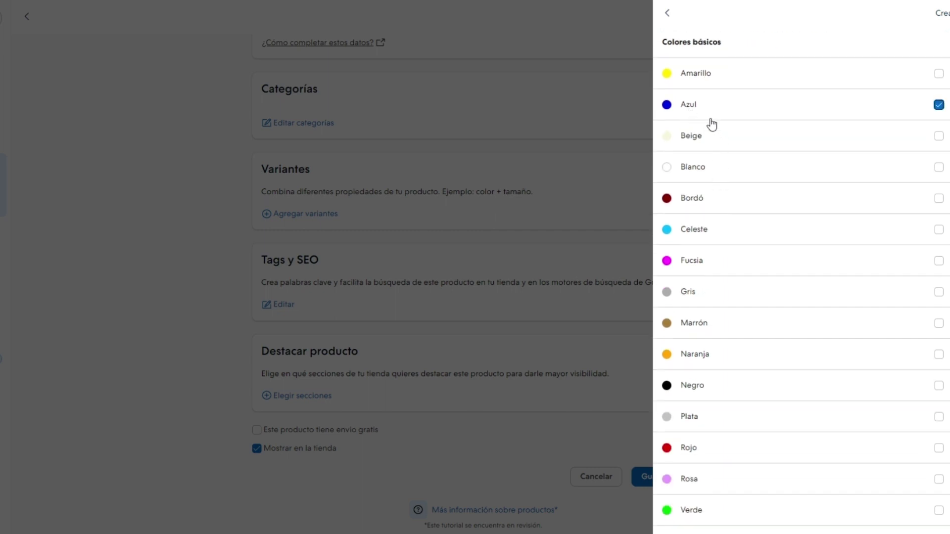
pyautogui.click(706, 231)
pyautogui.click(694, 326)
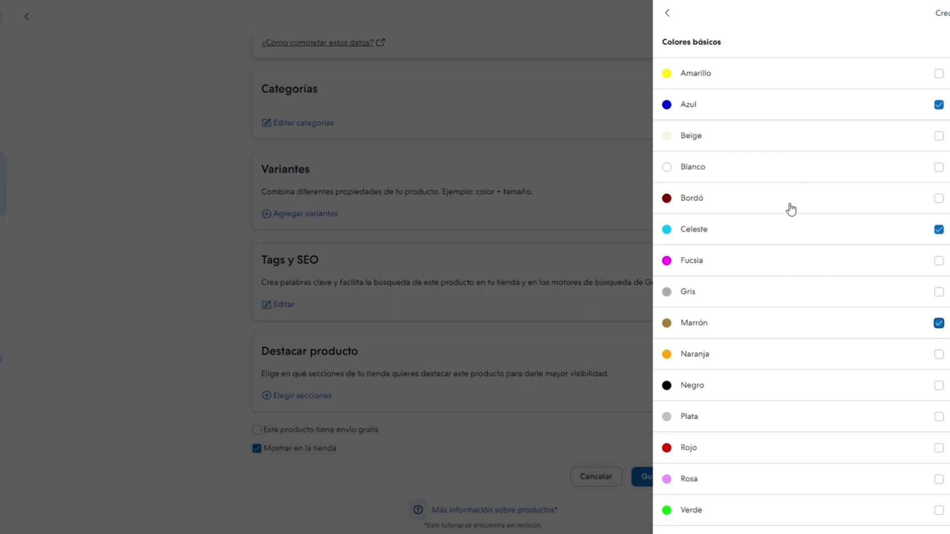
pyautogui.scroll(-1, 809, 219)
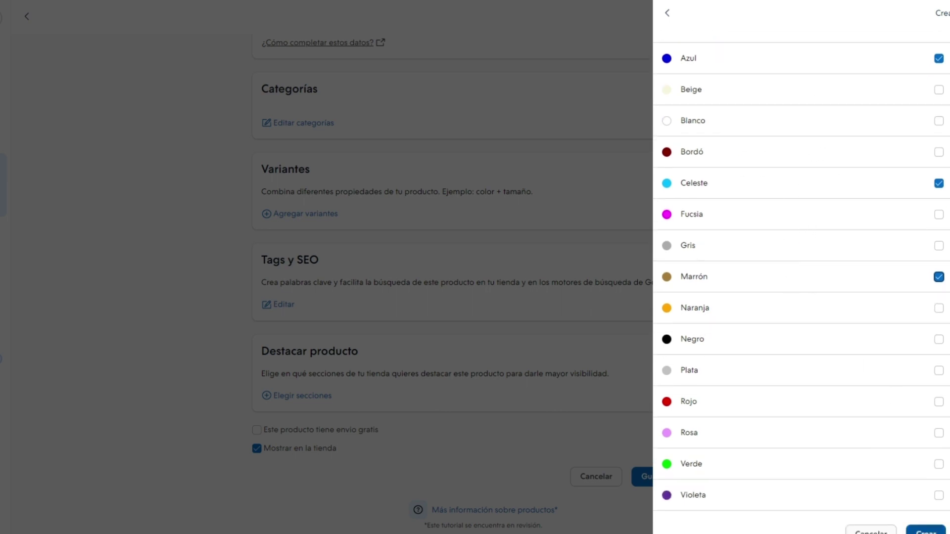
pyautogui.click(925, 530)
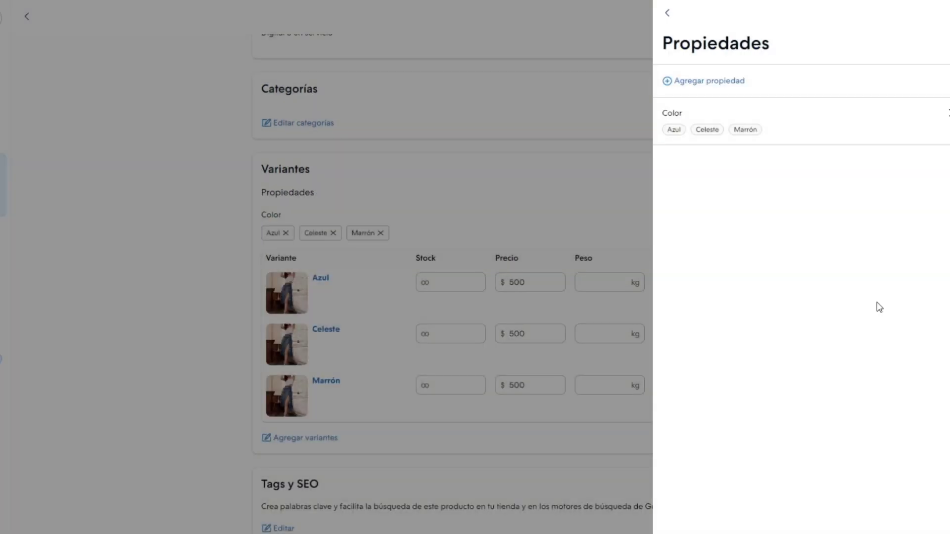
# Step: Add a Talla variant property with the adult sizes M, L and XL, and return to the product form
pyautogui.click(690, 83)
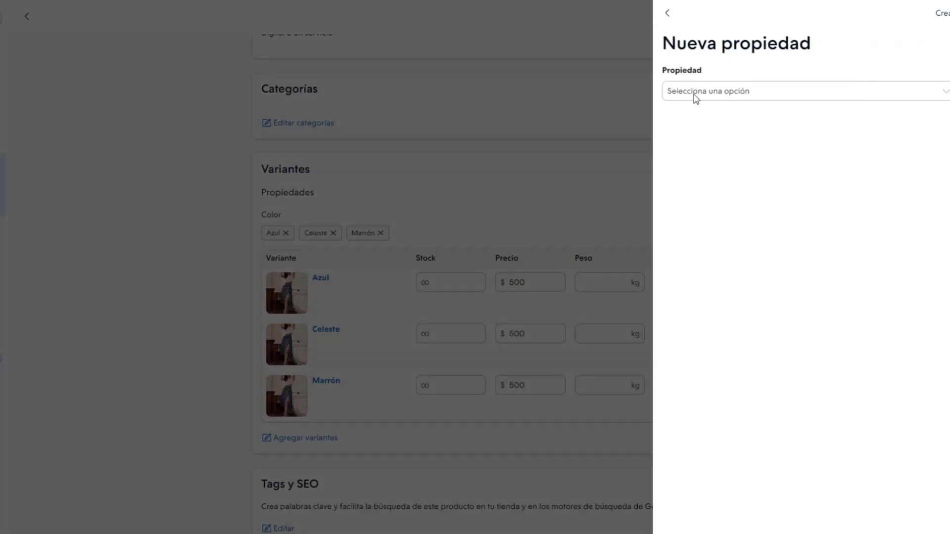
pyautogui.click(719, 94)
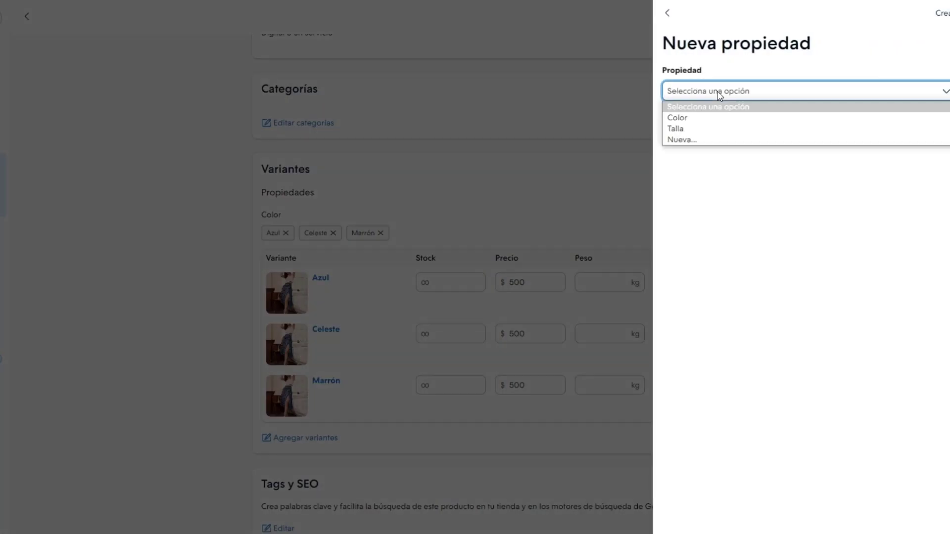
pyautogui.click(678, 130)
pyautogui.scroll(-3, 759, 188)
pyautogui.scroll(1, 715, 181)
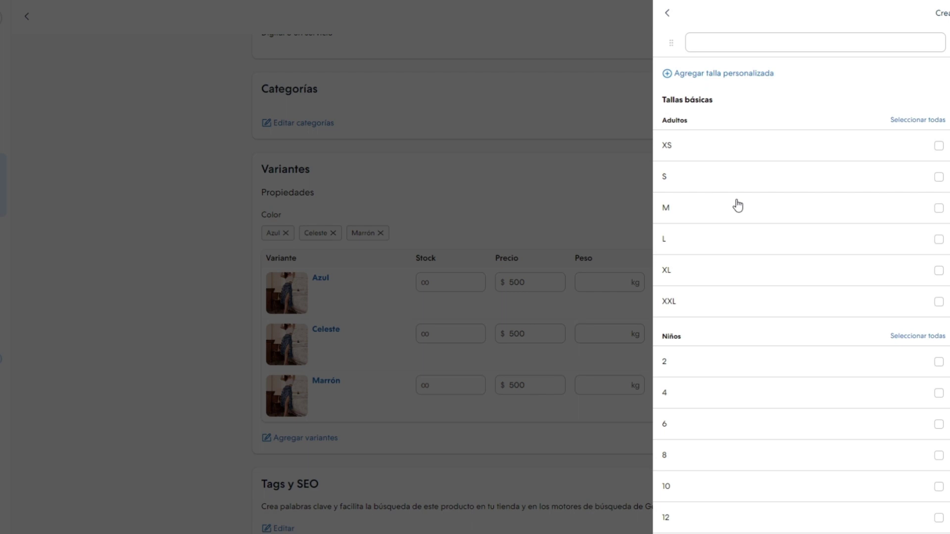
pyautogui.click(695, 216)
pyautogui.click(689, 244)
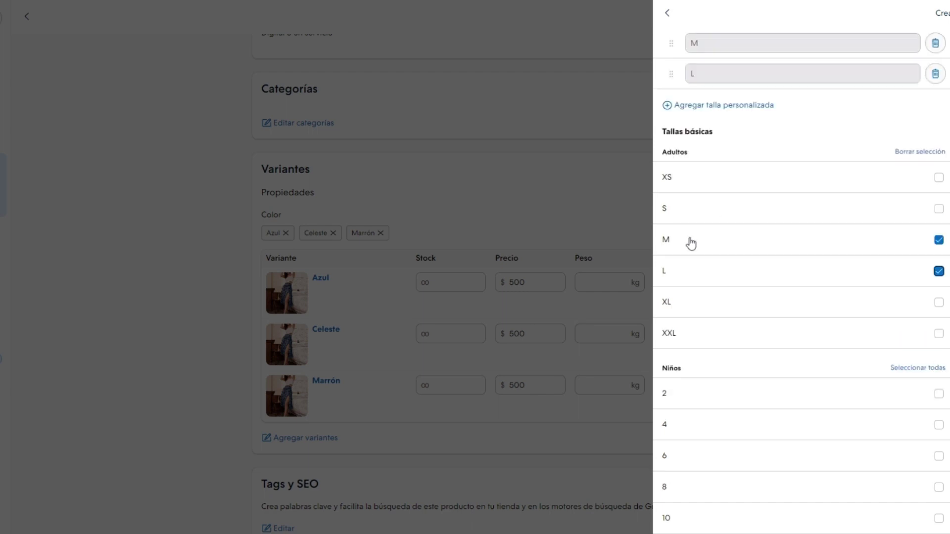
pyautogui.click(681, 305)
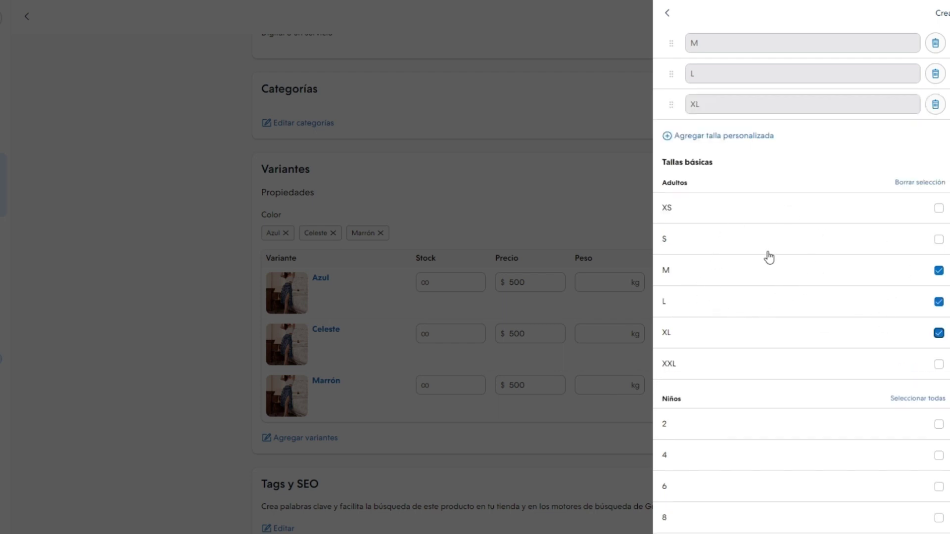
pyautogui.scroll(-10, 764, 319)
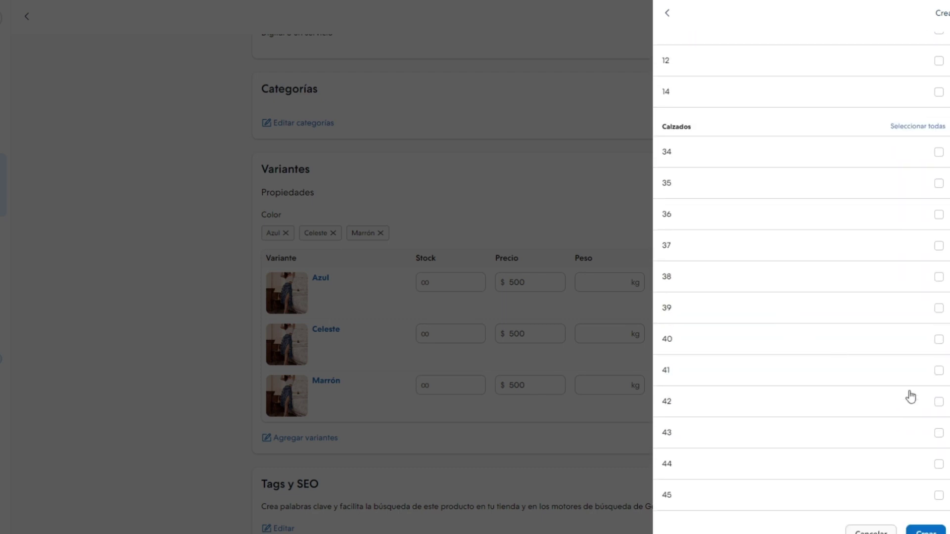
pyautogui.click(925, 530)
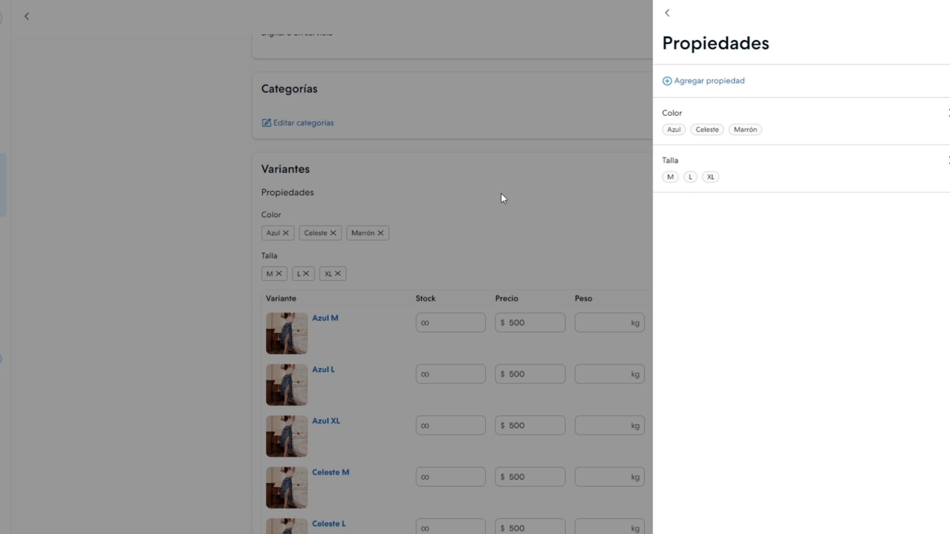
pyautogui.click(187, 228)
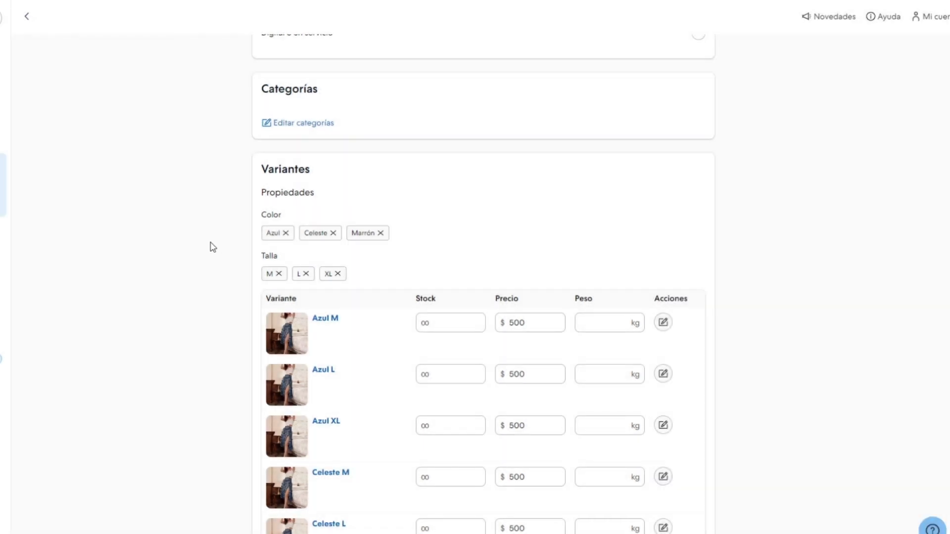
# Step: Review the generated color and size variants and save the new product
pyautogui.scroll(-5, 228, 230)
pyautogui.scroll(-2, 292, 204)
pyautogui.scroll(2, 227, 183)
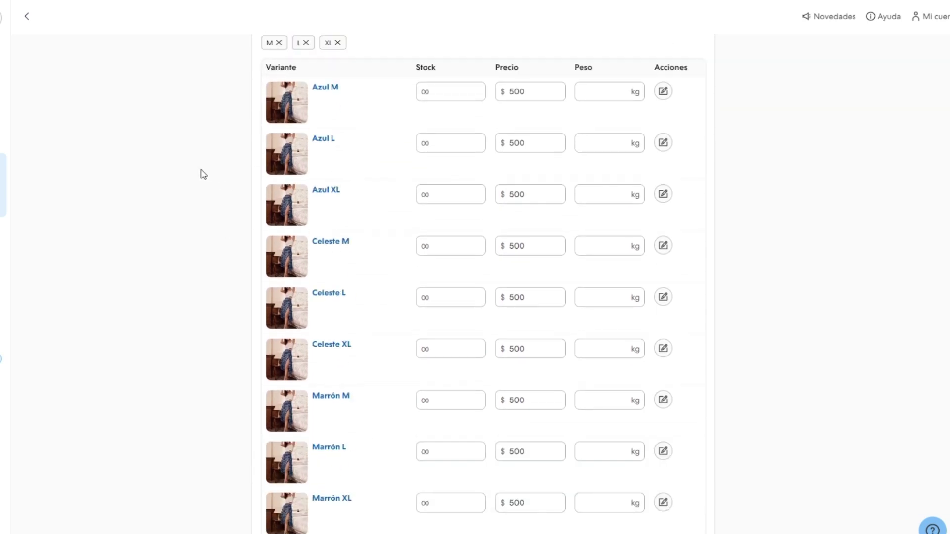
pyautogui.scroll(2, 202, 173)
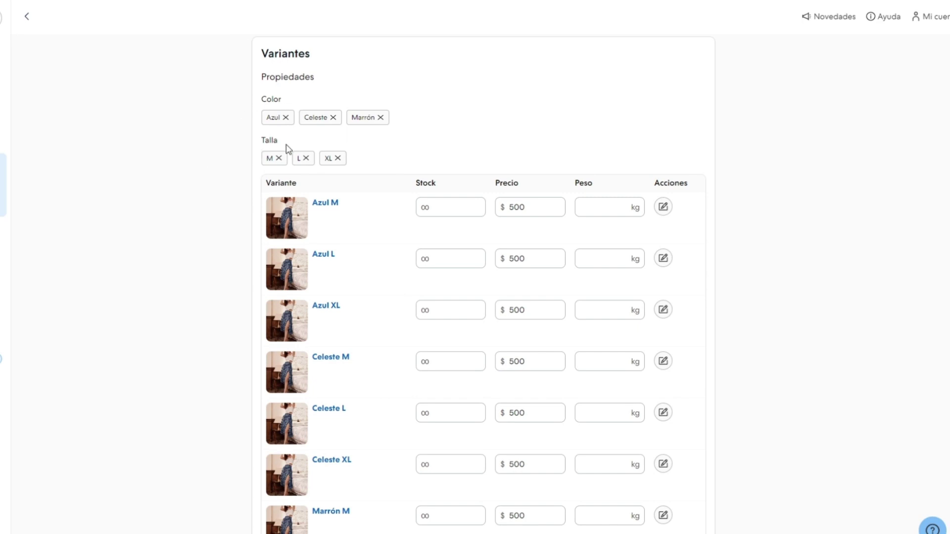
pyautogui.scroll(-7, 169, 178)
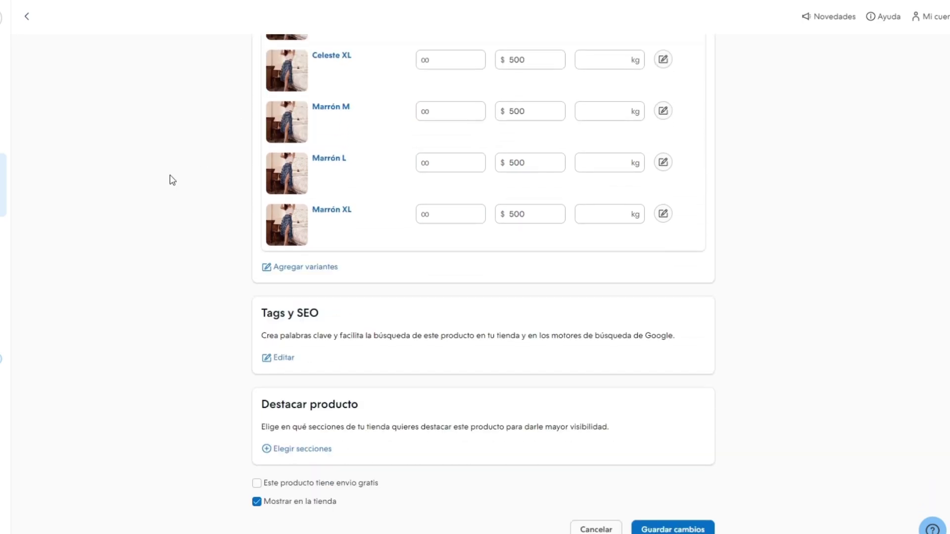
pyautogui.scroll(-1, 172, 179)
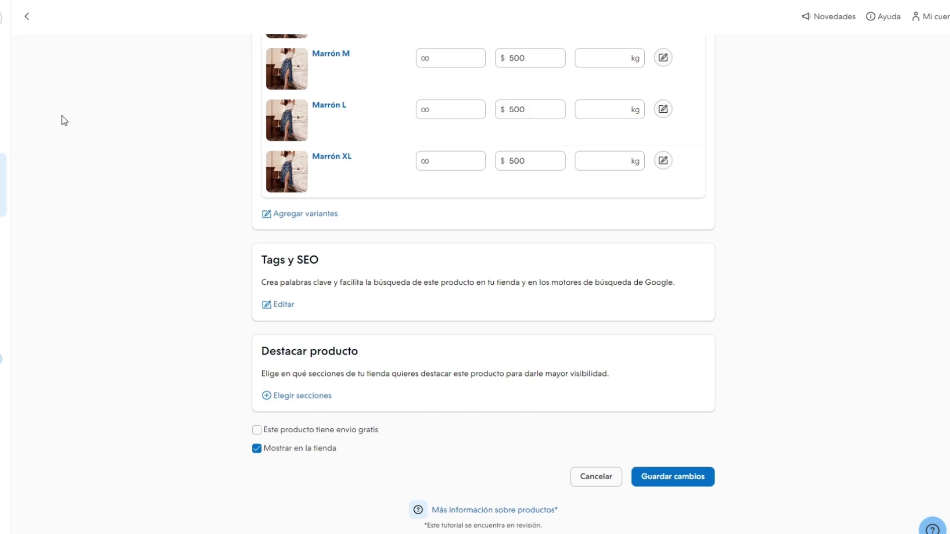
pyautogui.moveTo(826, 269); pyautogui.dragTo(720, 459)
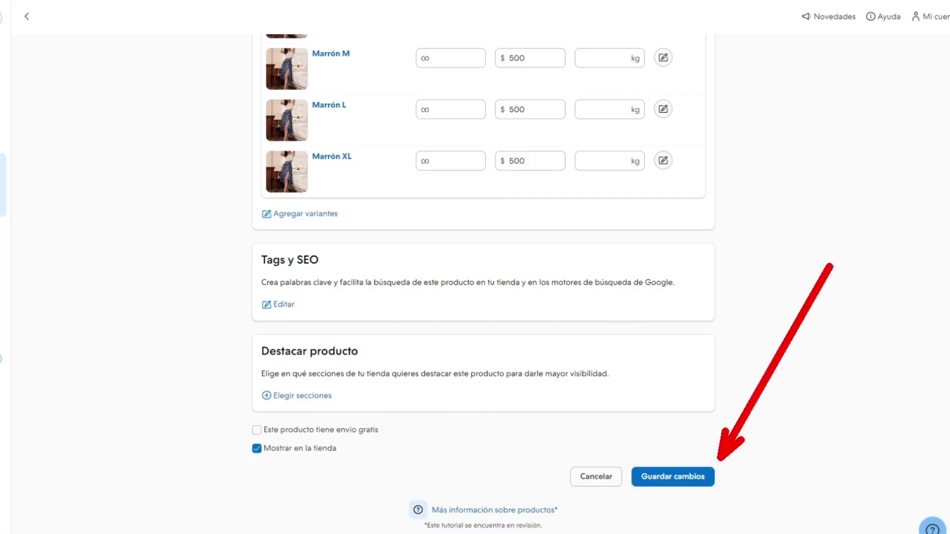
pyautogui.click(678, 476)
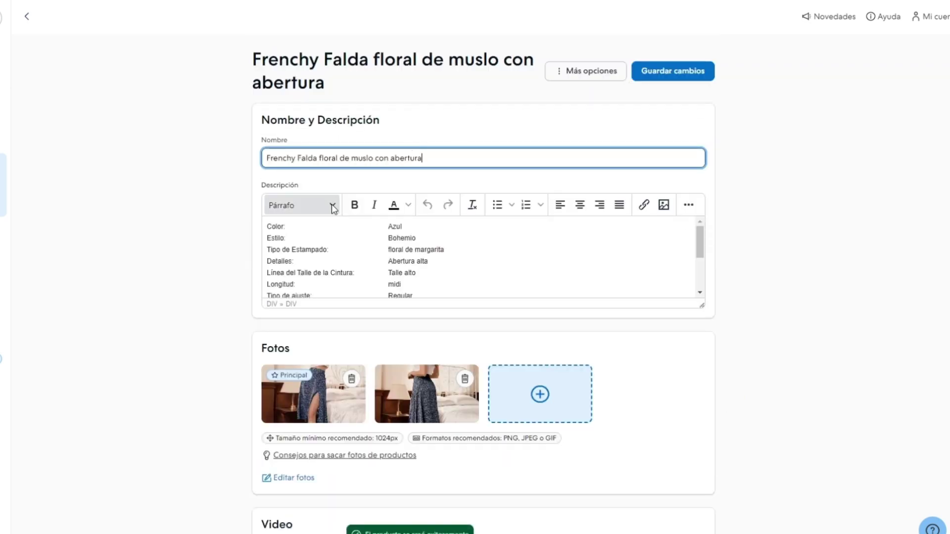
# Step: Open the store's product list
pyautogui.click(47, 57)
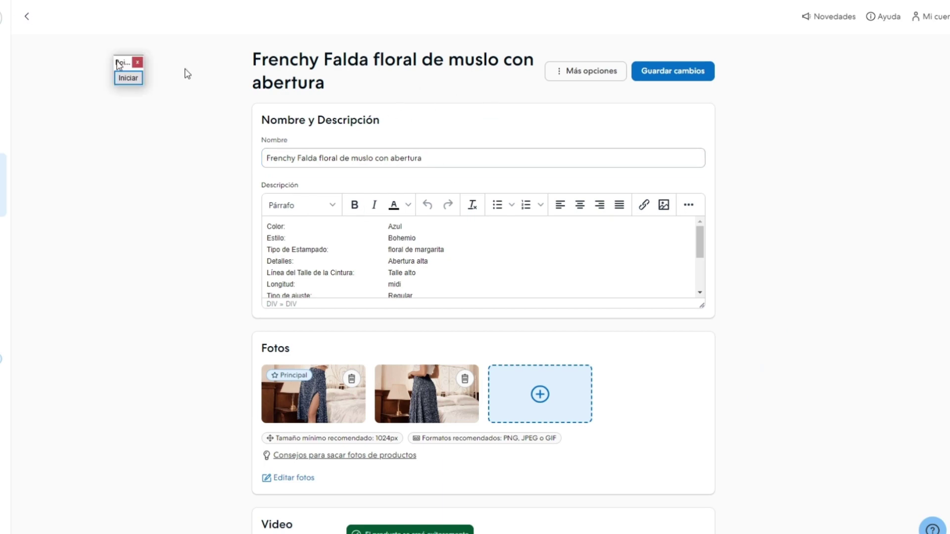
pyautogui.click(433, 110)
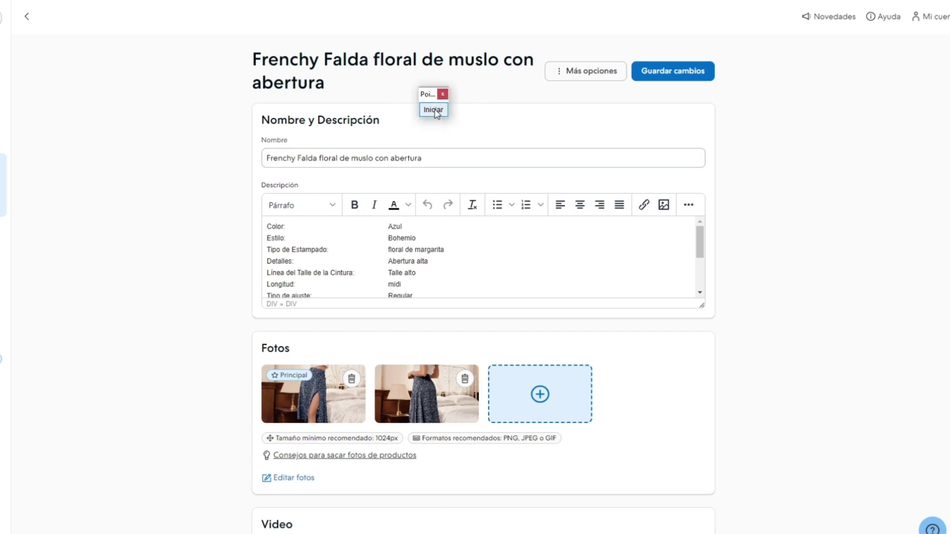
pyautogui.moveTo(318, 120)
pyautogui.mouseDown()
pyautogui.moveTo(132, 162)
pyautogui.moveTo(97, 178)
pyautogui.mouseUp()
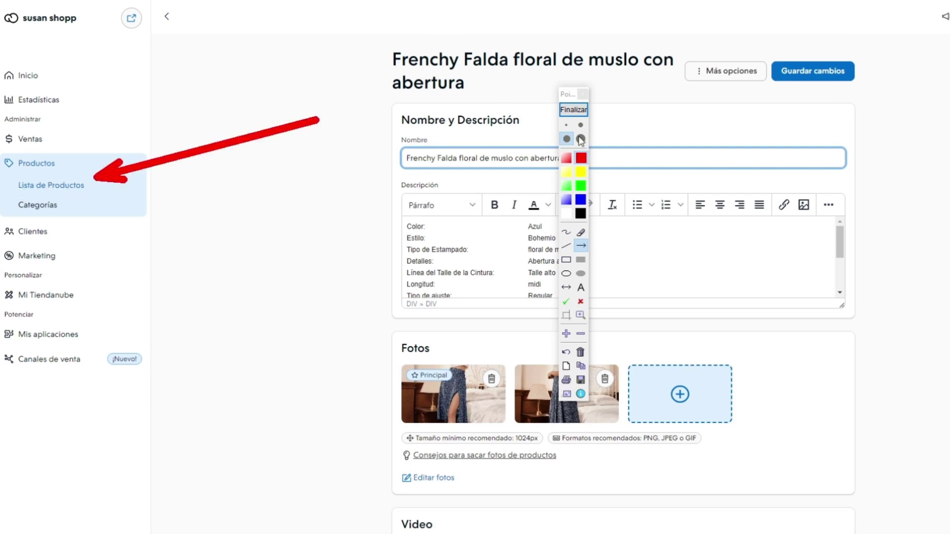
pyautogui.click(573, 109)
pyautogui.click(73, 187)
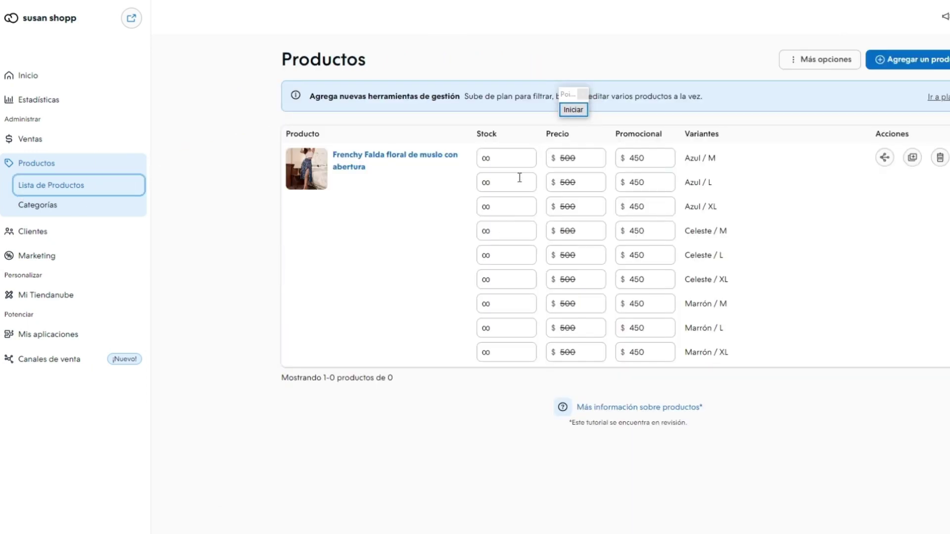
pyautogui.moveTo(567, 94); pyautogui.dragTo(134, 47)
pyautogui.click(141, 63)
pyautogui.moveTo(183, 351)
pyautogui.mouseDown()
pyautogui.moveTo(253, 296)
pyautogui.moveTo(329, 202)
pyautogui.mouseUp()
pyautogui.moveTo(200, 62); pyautogui.dragTo(301, 138)
pyautogui.click(143, 64)
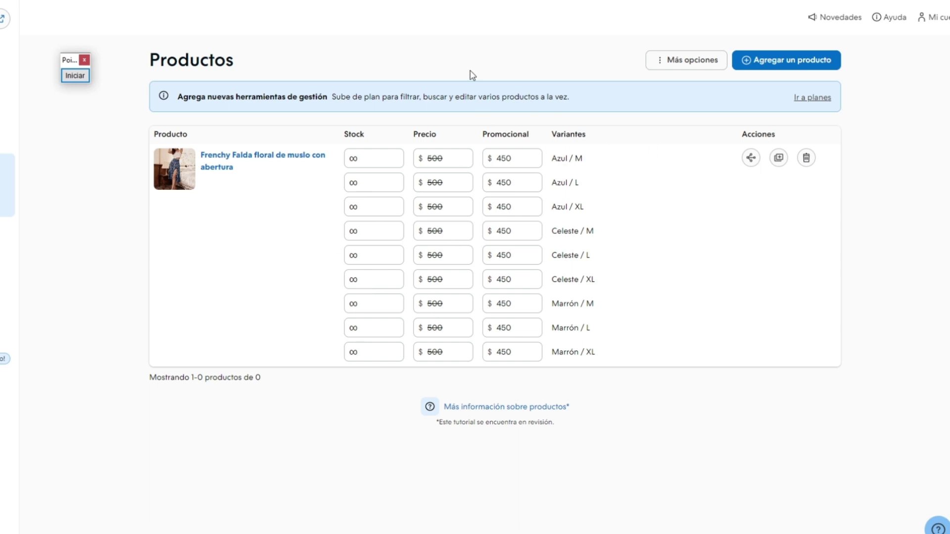
# Step: Start adding another product from the product list
pyautogui.click(75, 76)
pyautogui.moveTo(756, 374); pyautogui.dragTo(753, 83)
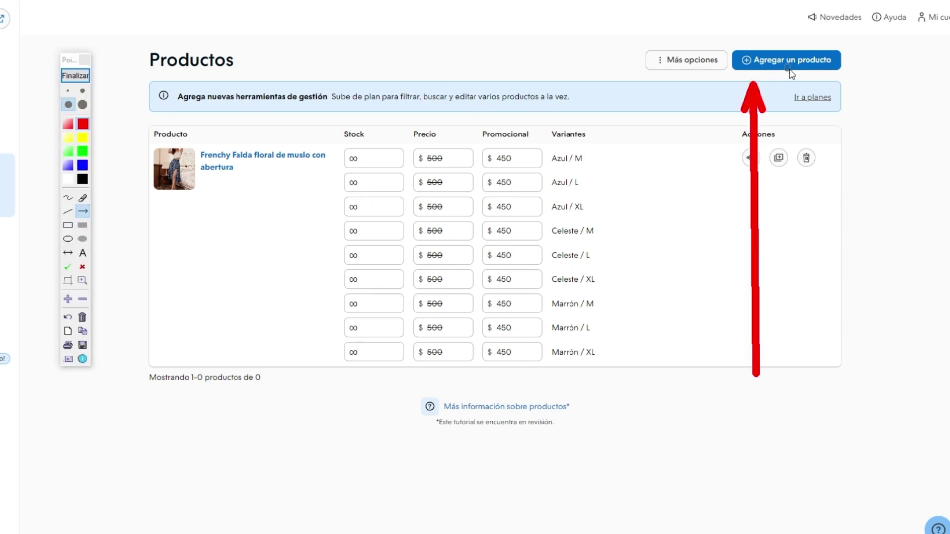
pyautogui.press('Escape')
pyautogui.click(787, 61)
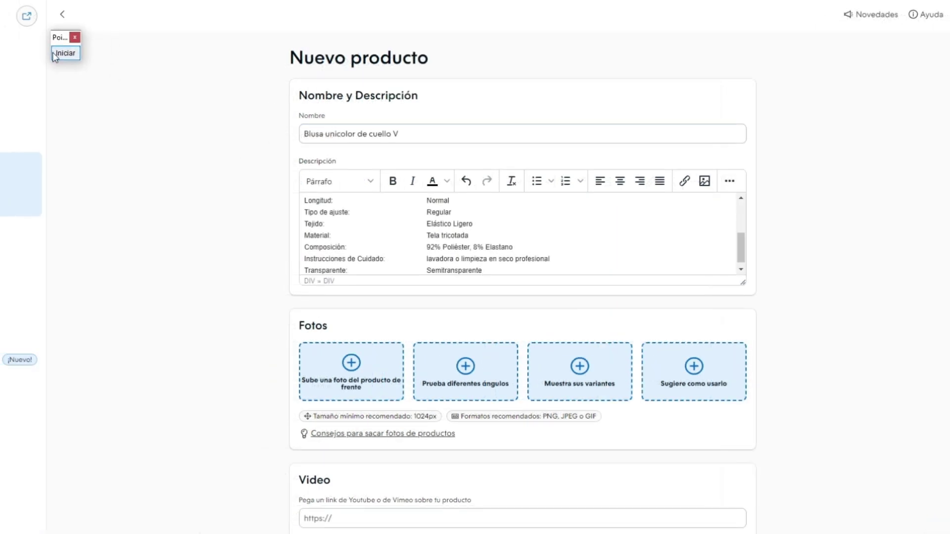
pyautogui.click(65, 53)
pyautogui.moveTo(124, 203); pyautogui.dragTo(296, 138)
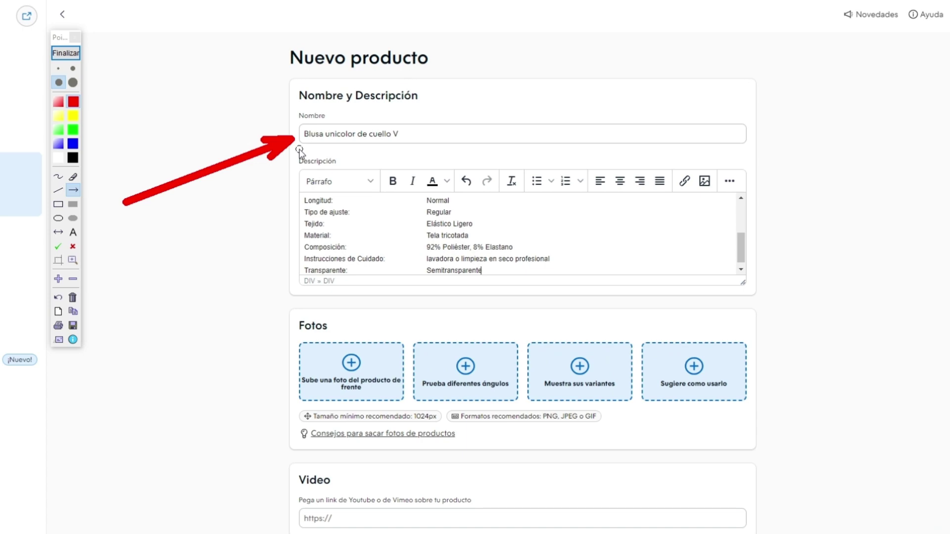
pyautogui.click(65, 53)
pyautogui.click(65, 53)
pyautogui.moveTo(194, 99); pyautogui.dragTo(294, 166)
pyautogui.click(65, 53)
# Step: Upload the yellow blouse photo from the store's PRODUCTOS image folder as the product's main photo and return to the form
pyautogui.scroll(-2, 346, 85)
pyautogui.scroll(-2, 346, 86)
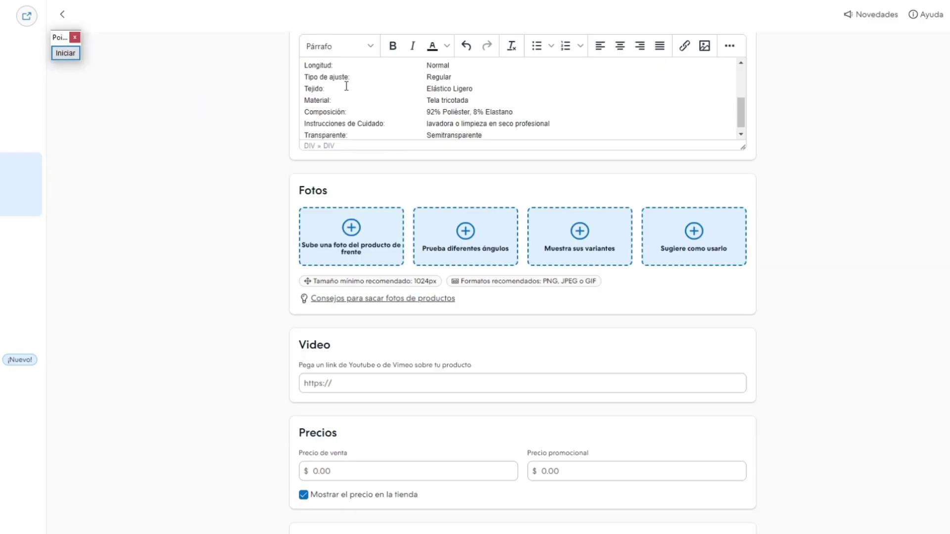
pyautogui.scroll(1, 342, 134)
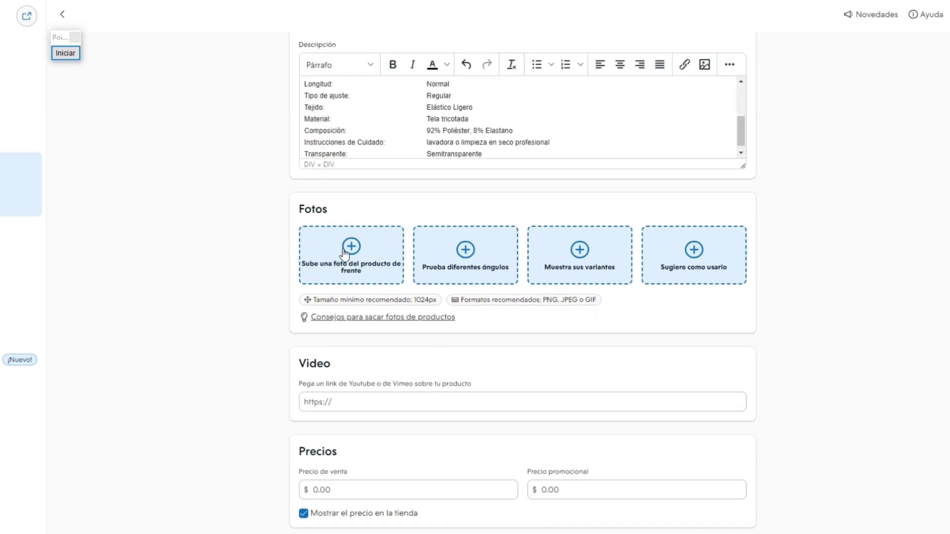
pyautogui.click(345, 254)
pyautogui.click(715, 160)
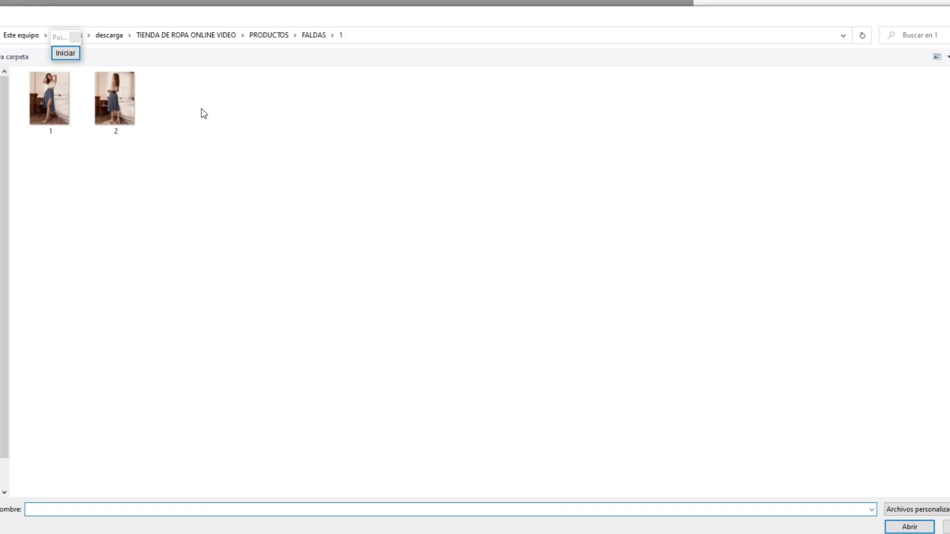
pyautogui.click(181, 36)
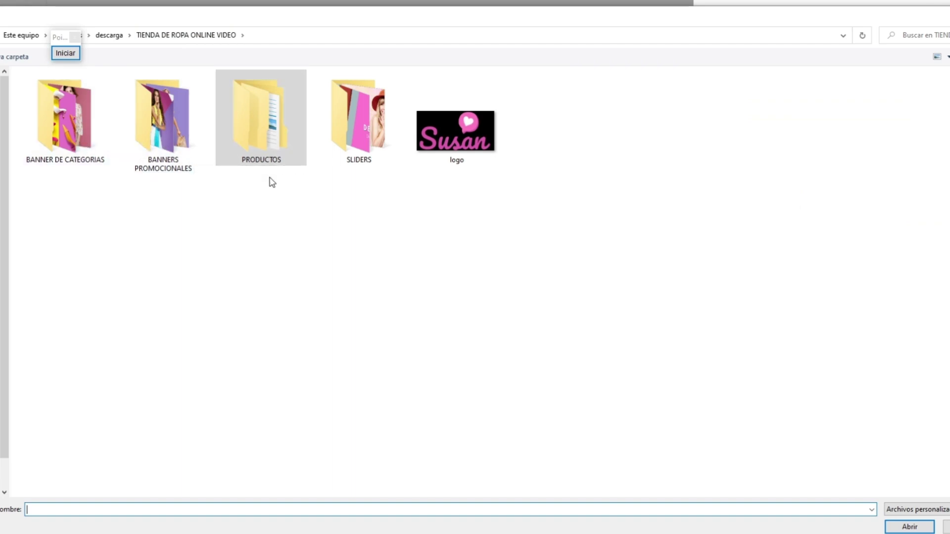
pyautogui.press('Escape')
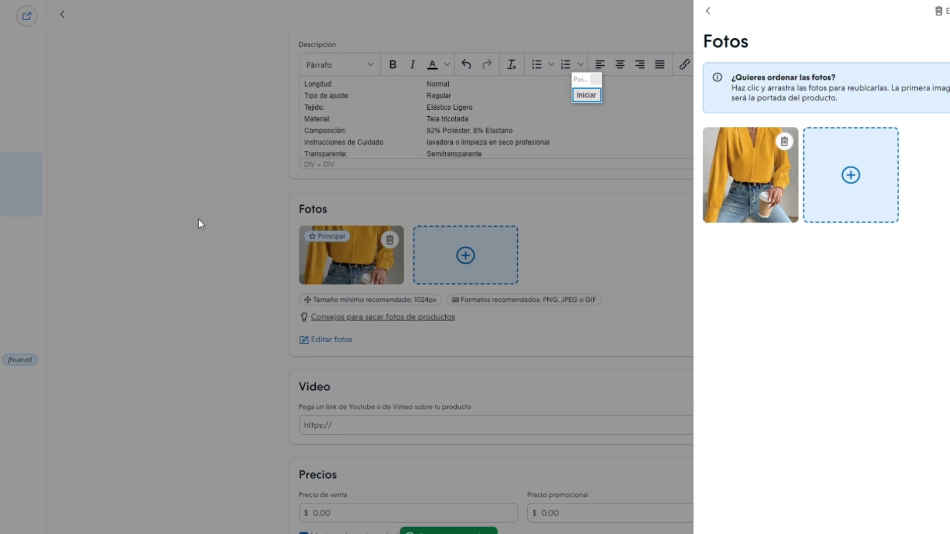
pyautogui.click(198, 219)
pyautogui.moveTo(592, 71); pyautogui.dragTo(227, 113)
# Step: Set the blouse's sale price to 599
pyautogui.scroll(-3, 312, 237)
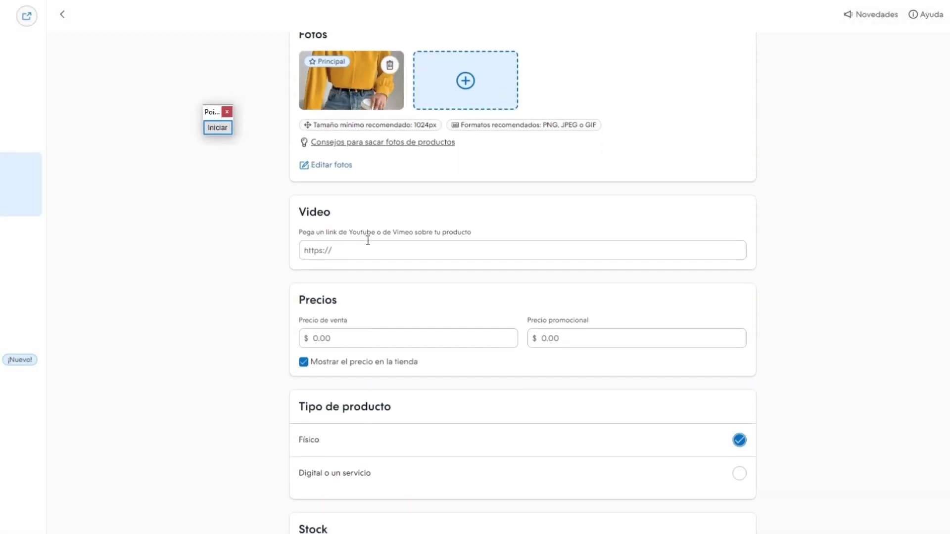
pyautogui.scroll(-2, 383, 241)
pyautogui.click(344, 223)
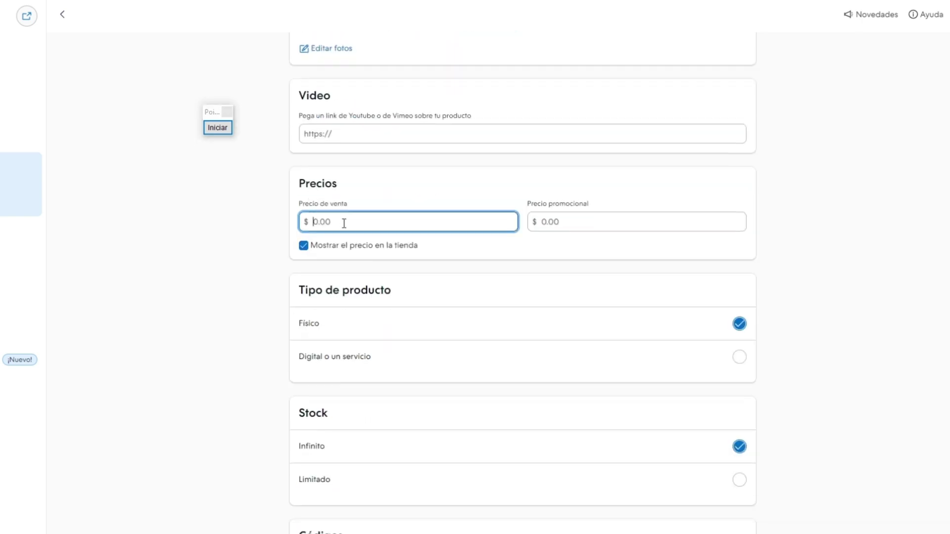
pyautogui.write('599')
# Step: Switch the product's stock to Limitado with a quantity of 3
pyautogui.scroll(-2, 297, 228)
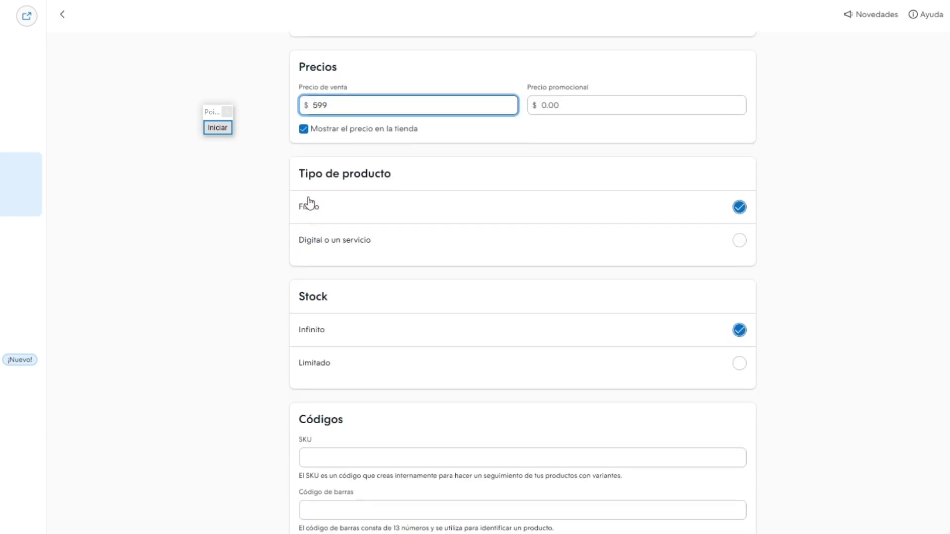
pyautogui.scroll(-1, 374, 216)
pyautogui.scroll(-1, 375, 220)
pyautogui.click(320, 252)
pyautogui.click(325, 293)
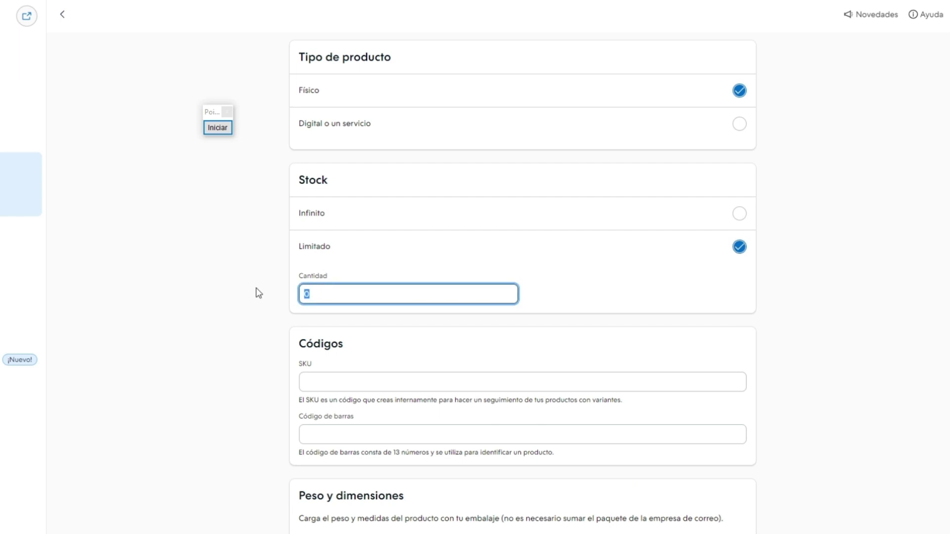
pyautogui.click(234, 282)
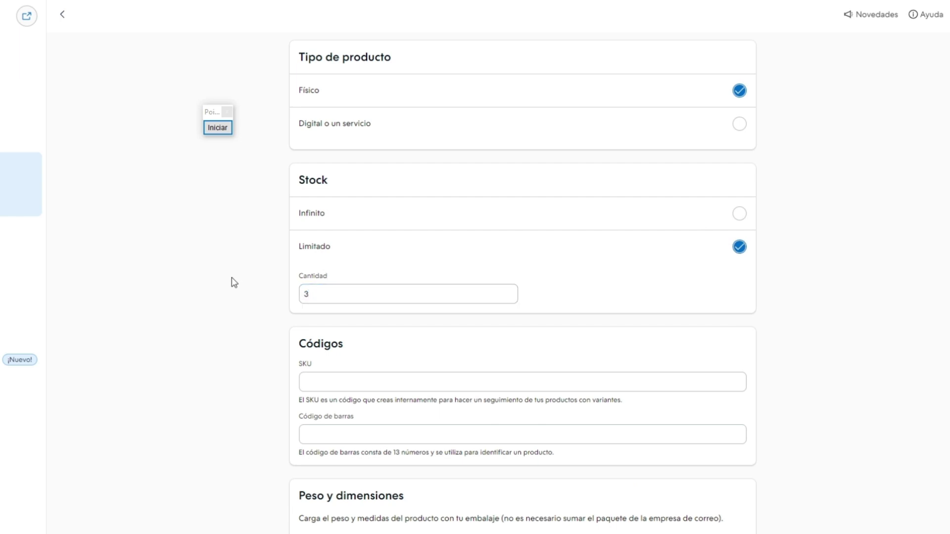
# Step: Create a new category named Blusas from the product's category options and return to the product form
pyautogui.scroll(-4, 235, 282)
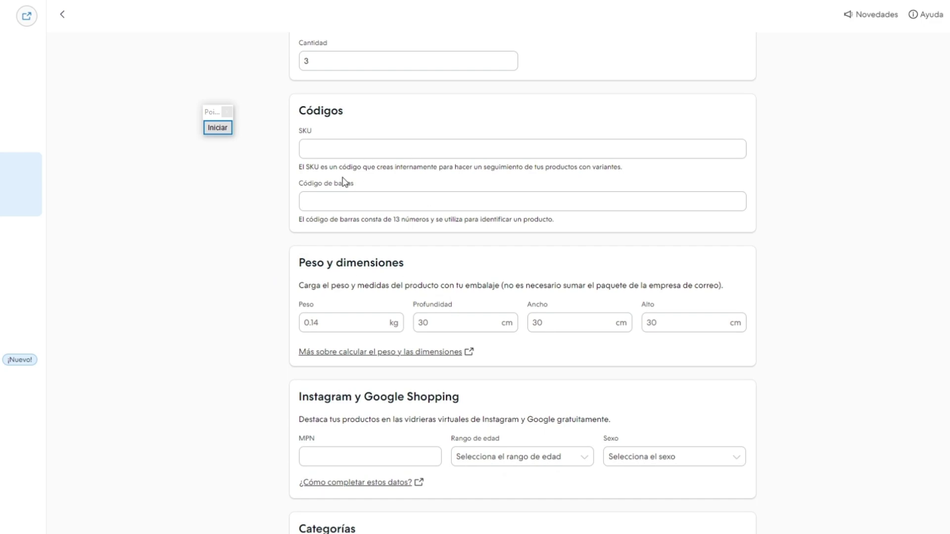
pyautogui.scroll(-3, 202, 207)
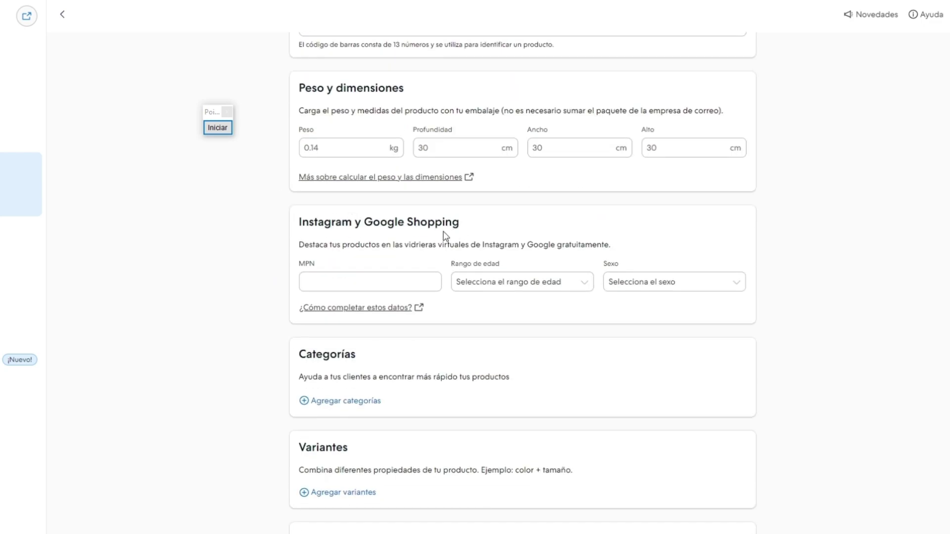
pyautogui.scroll(-3, 274, 262)
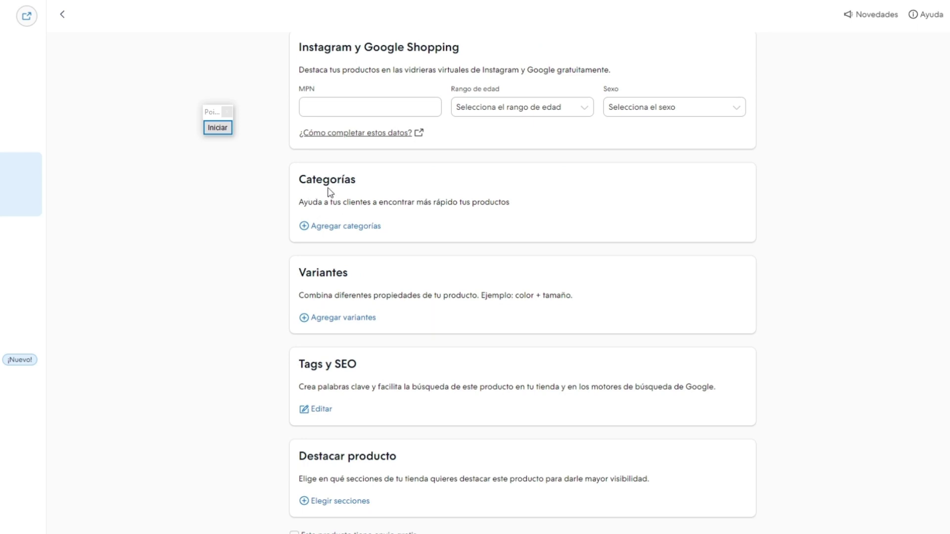
pyautogui.click(349, 228)
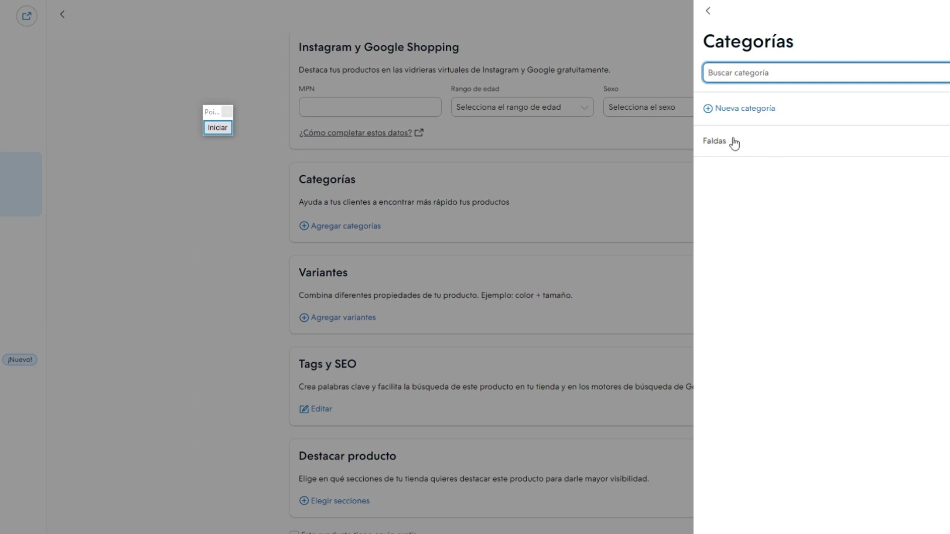
pyautogui.click(753, 109)
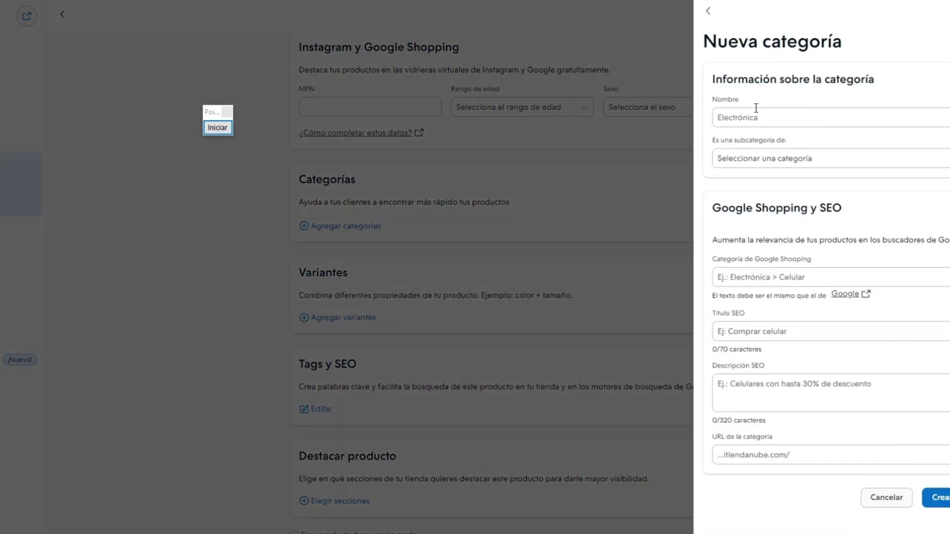
pyautogui.click(766, 119)
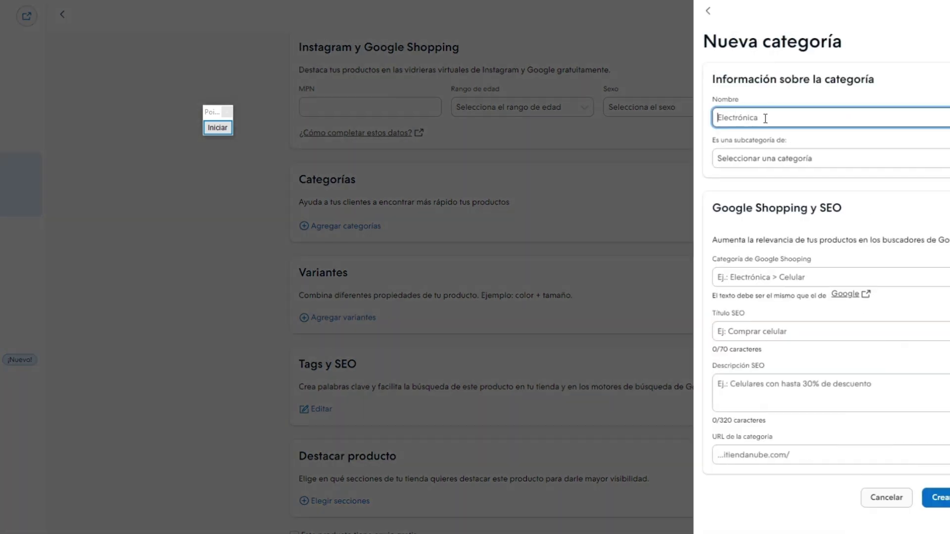
pyautogui.write('Blusas')
pyautogui.click(935, 498)
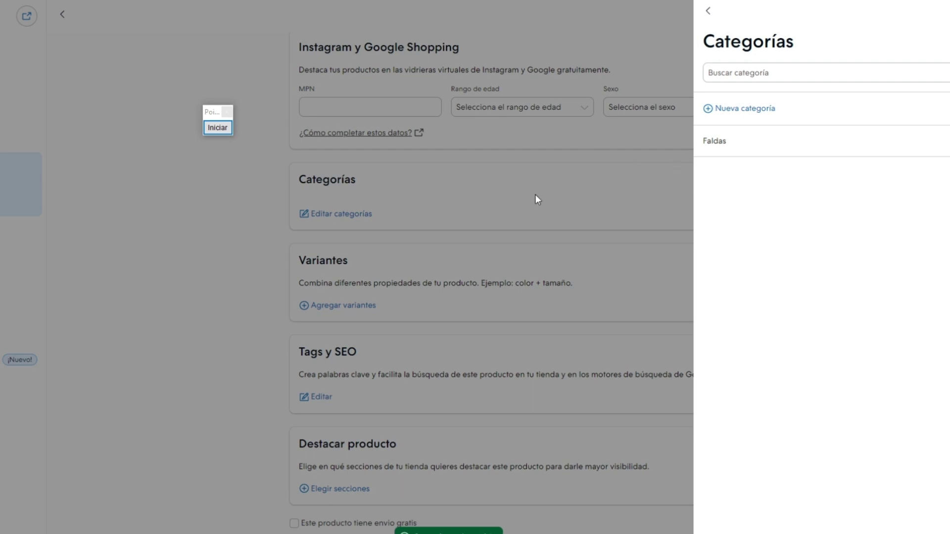
pyautogui.click(204, 266)
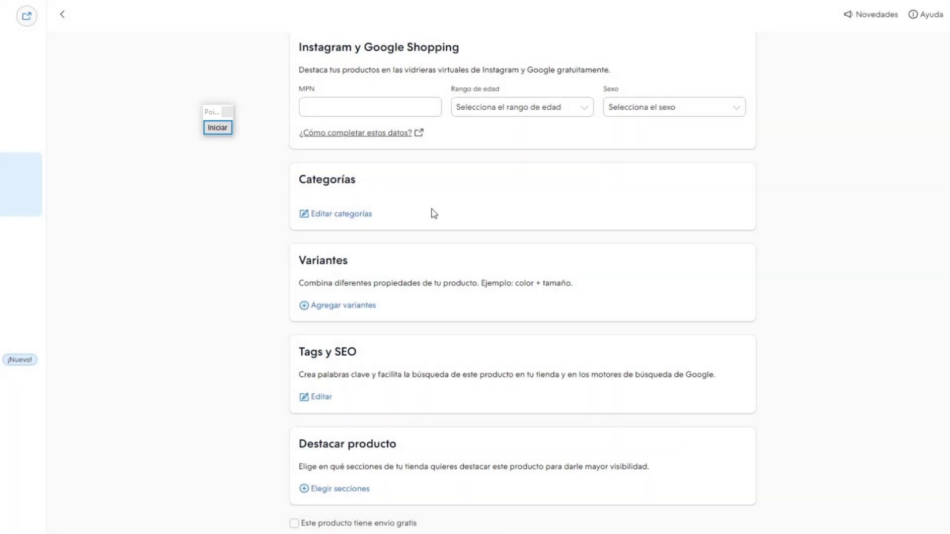
pyautogui.scroll(-1, 434, 214)
pyautogui.moveTo(212, 115); pyautogui.dragTo(72, 62)
pyautogui.click(75, 74)
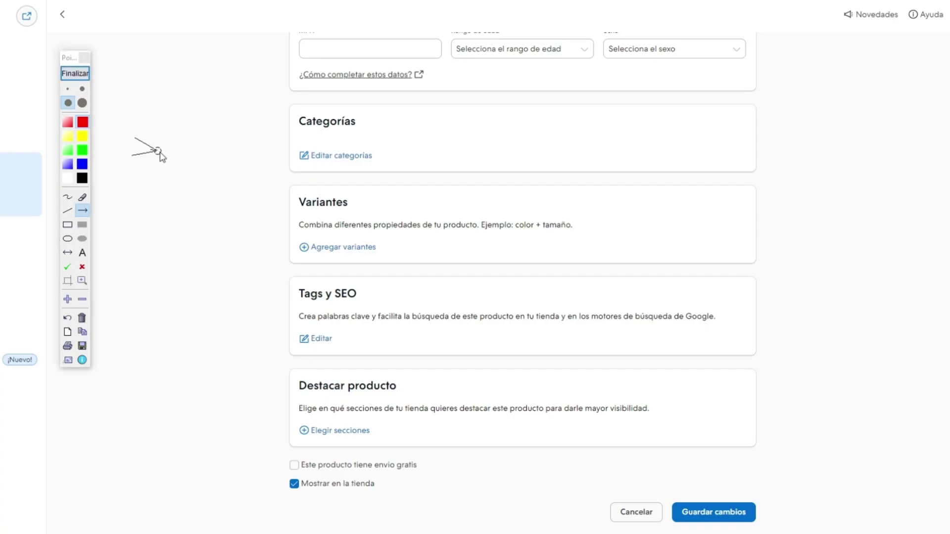
pyautogui.moveTo(149, 150); pyautogui.dragTo(287, 204)
pyautogui.moveTo(180, 221)
pyautogui.mouseDown()
pyautogui.moveTo(298, 259)
pyautogui.moveTo(291, 252)
pyautogui.mouseUp()
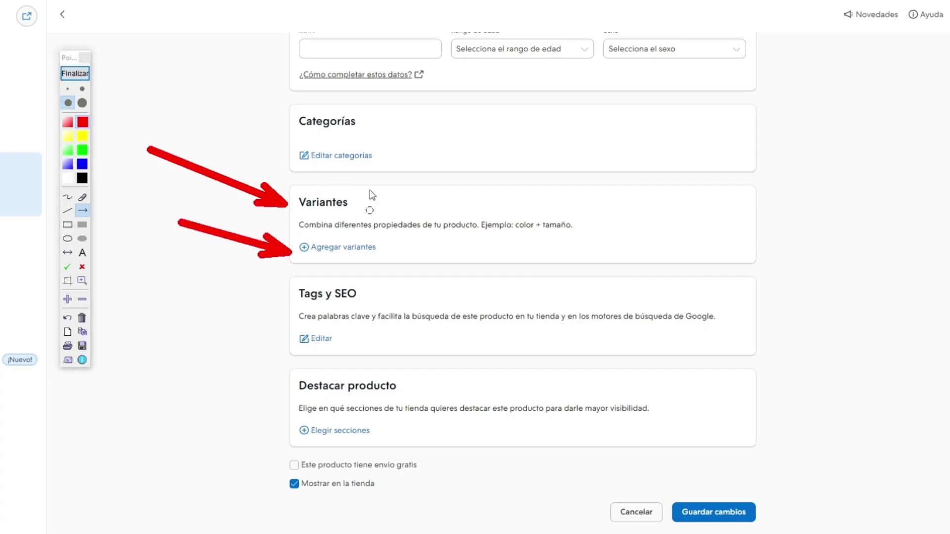
pyautogui.click(79, 73)
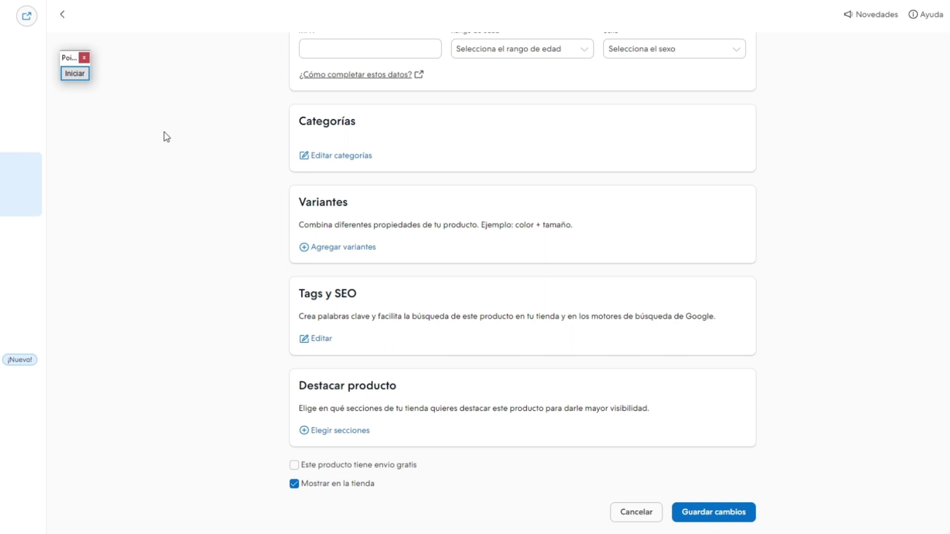
pyautogui.scroll(-1, 167, 142)
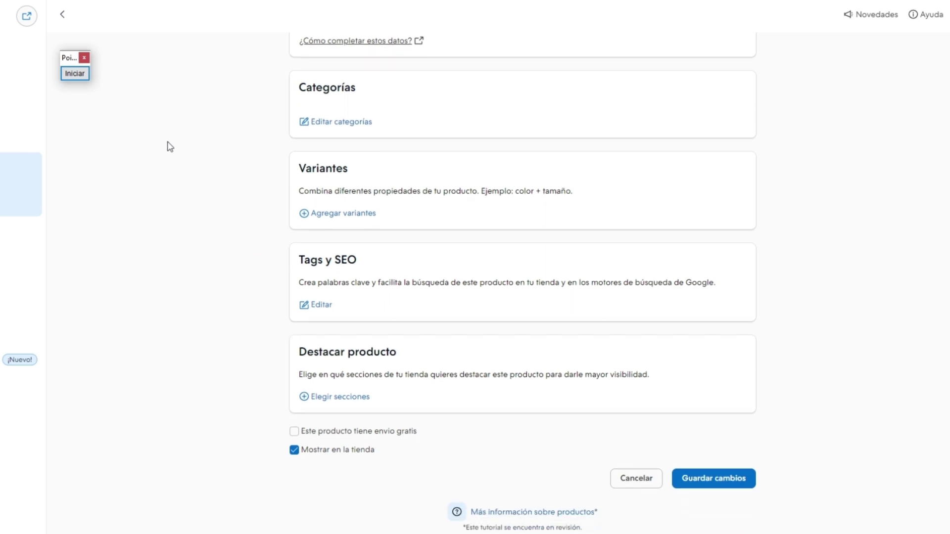
pyautogui.click(74, 74)
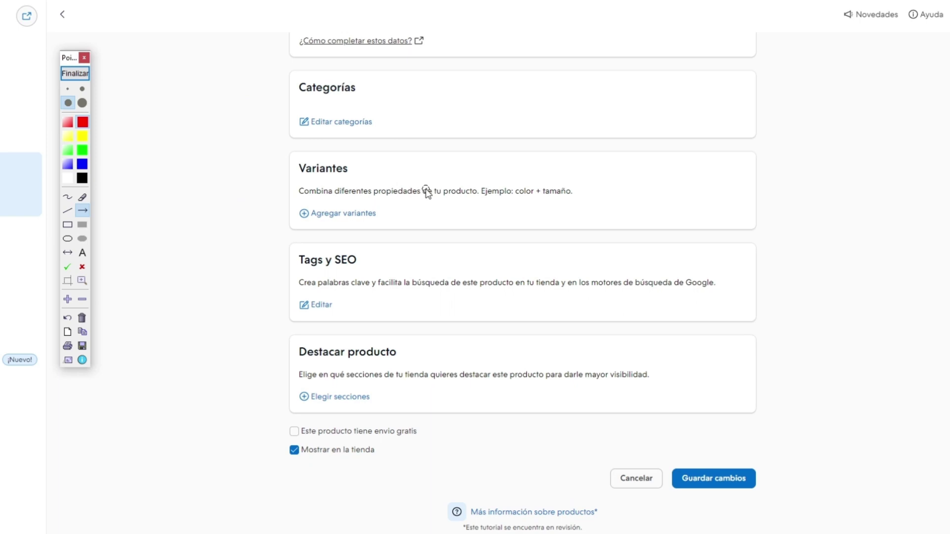
pyautogui.moveTo(919, 239); pyautogui.dragTo(746, 457)
pyautogui.click(75, 74)
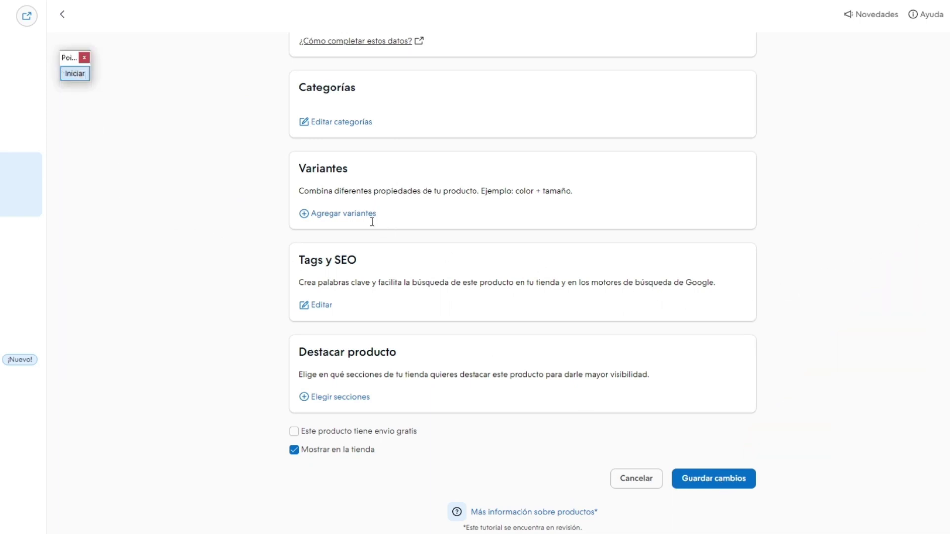
# Step: Save the V-neck blouse product and go back to the store's product list
pyautogui.click(721, 487)
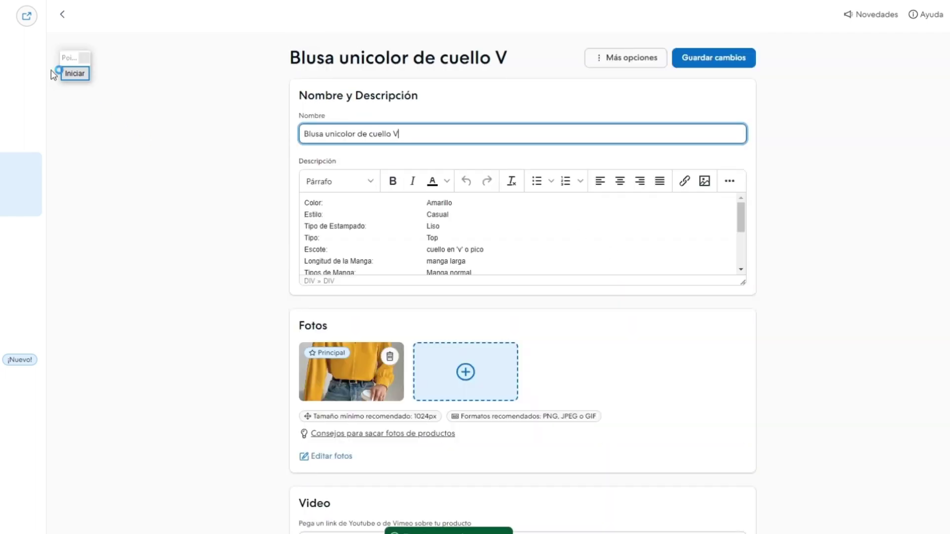
pyautogui.moveTo(72, 58); pyautogui.dragTo(129, 29)
pyautogui.click(21, 184)
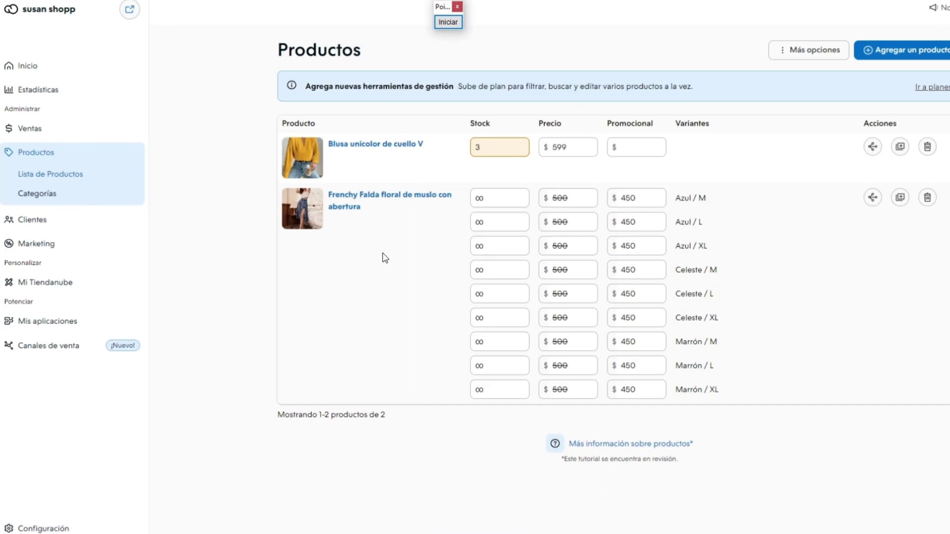
pyautogui.click(448, 22)
pyautogui.moveTo(270, 228); pyautogui.dragTo(109, 272)
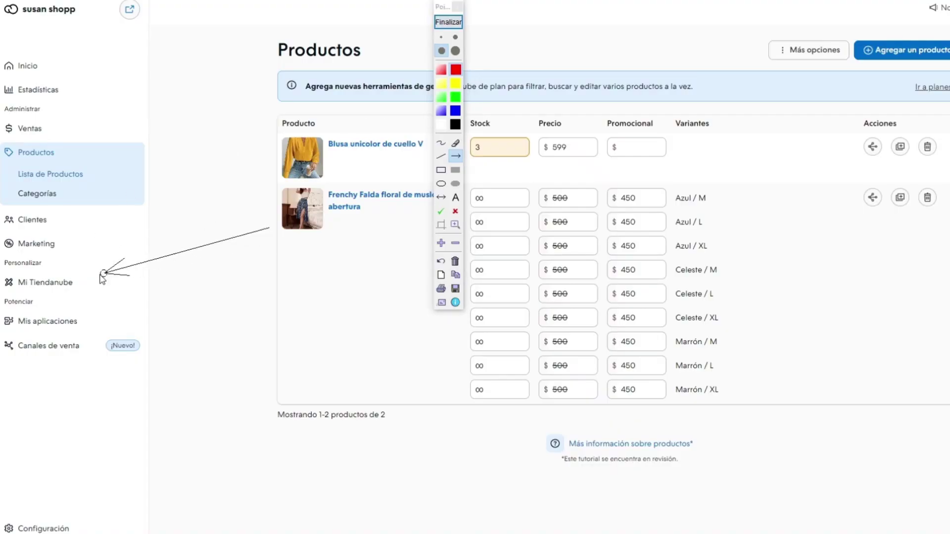
pyautogui.moveTo(264, 375); pyautogui.dragTo(75, 287)
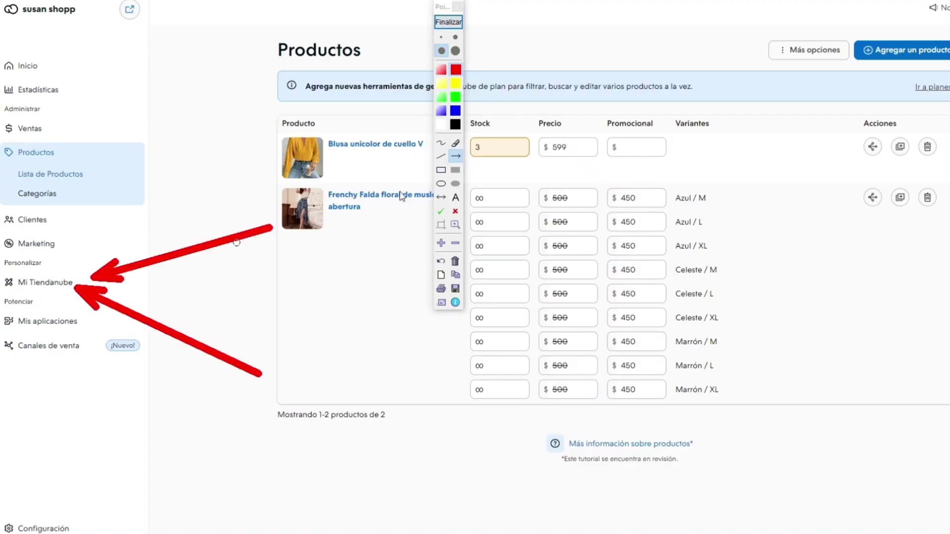
pyautogui.click(456, 24)
# Step: Go to the store's design settings and open the Amazonas draft design for customization
pyautogui.click(74, 282)
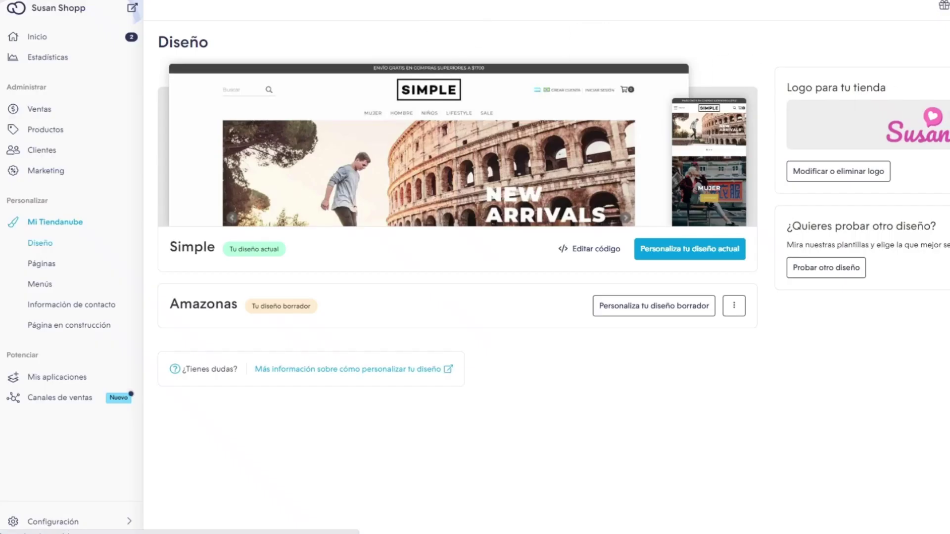
pyautogui.moveTo(584, 464)
pyautogui.mouseDown()
pyautogui.moveTo(629, 352)
pyautogui.moveTo(612, 325)
pyautogui.mouseUp()
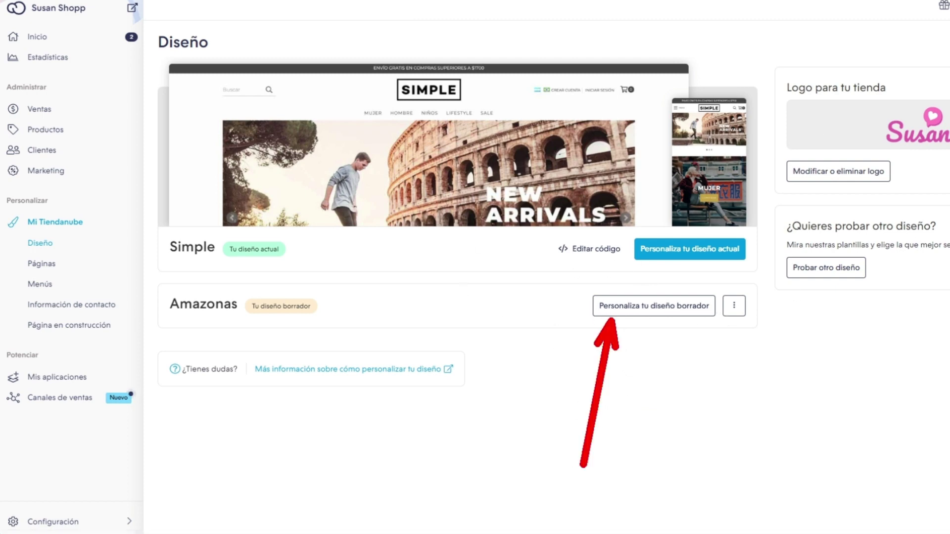
pyautogui.click(676, 310)
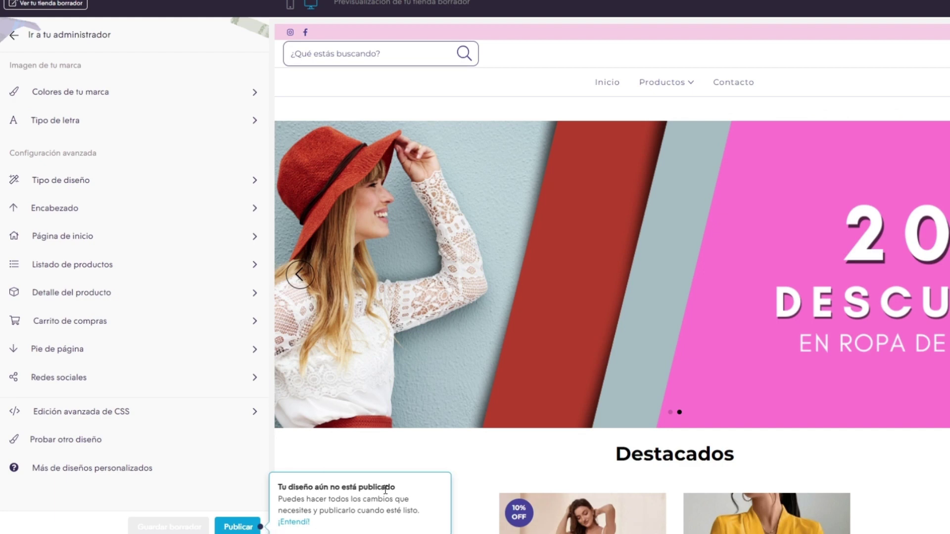
# Step: Publish the Amazonas draft as the store's new design and view the live store's home page
pyautogui.click(250, 526)
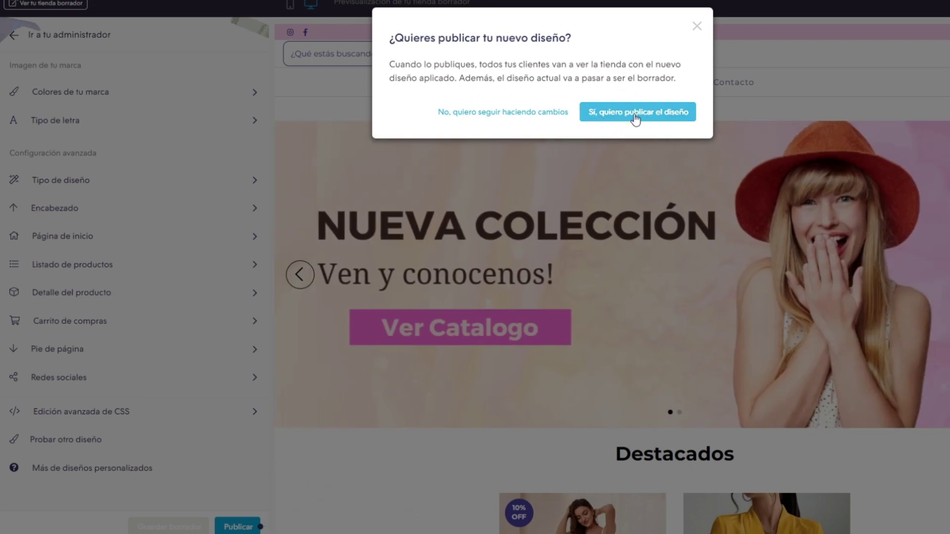
pyautogui.click(670, 119)
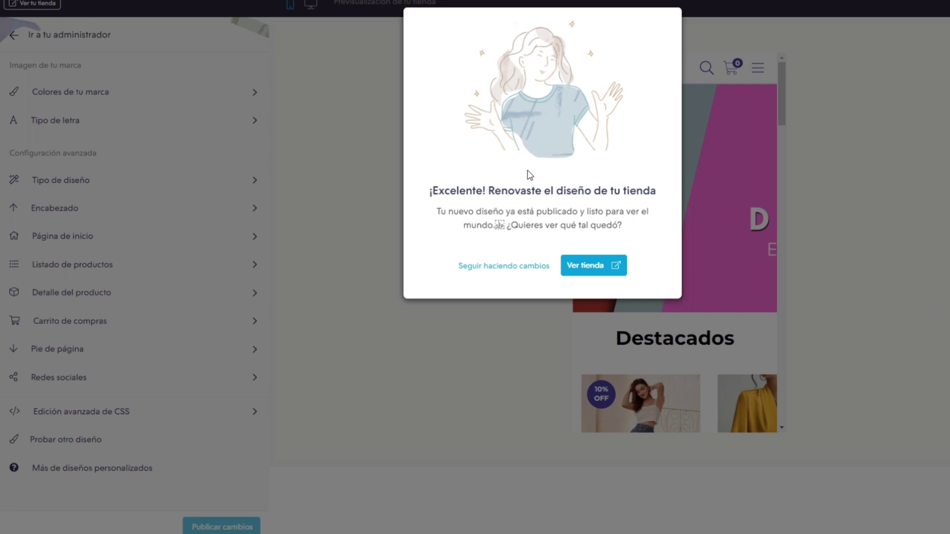
pyautogui.click(596, 270)
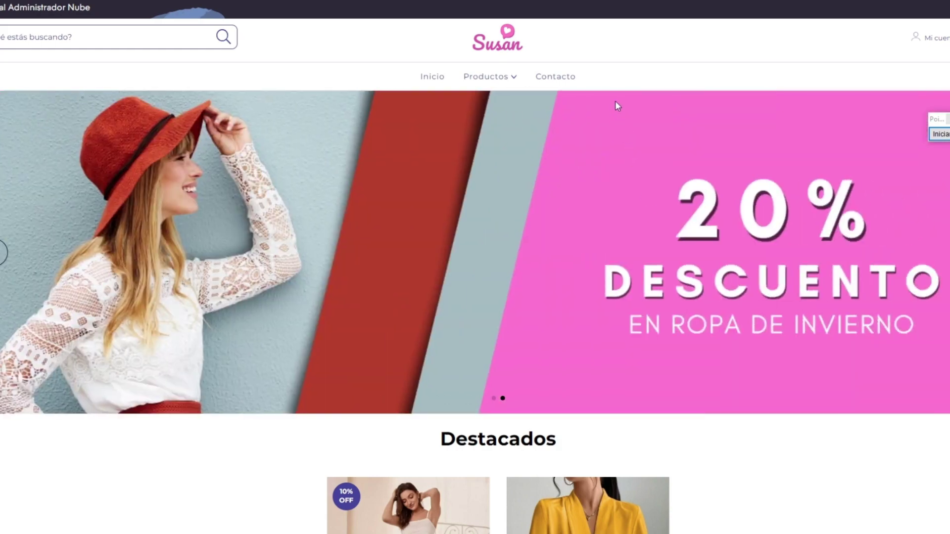
pyautogui.scroll(-3, 622, 169)
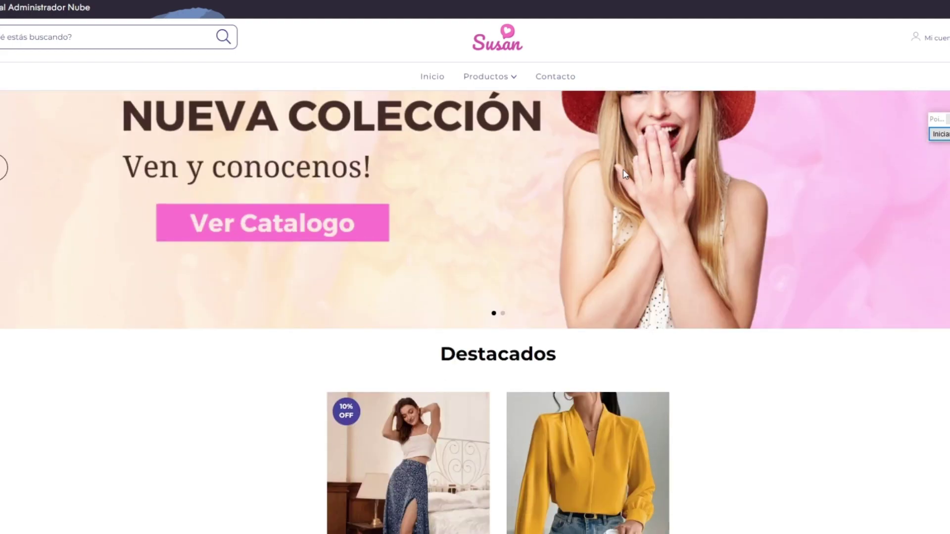
# Step: Review the live store's home page: featured products, collection banners, the Susan Shop message, category banners and footer
pyautogui.scroll(-2, 526, 276)
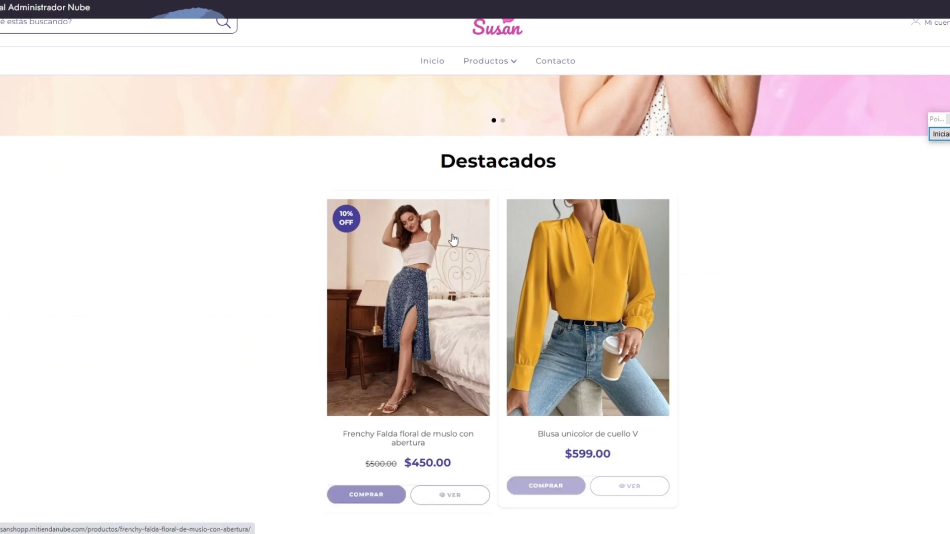
pyautogui.scroll(-9, 398, 267)
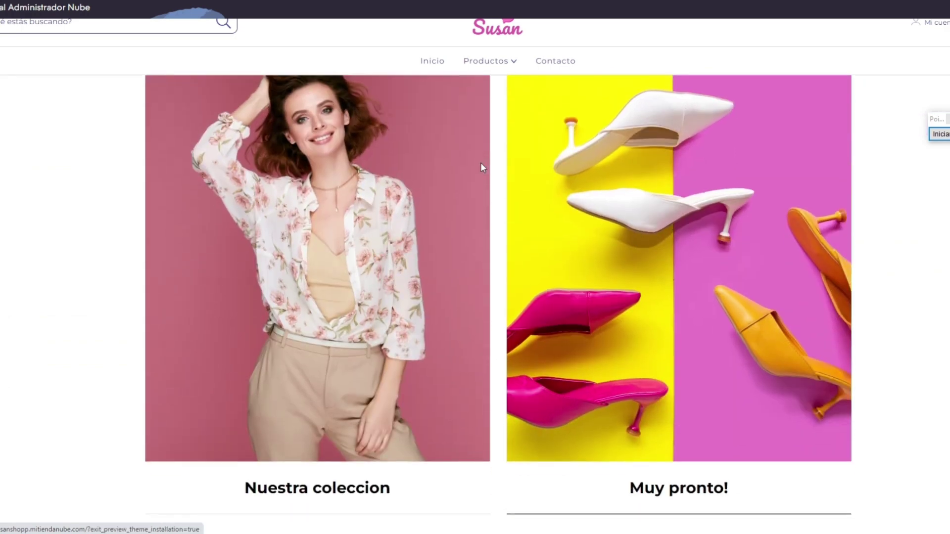
pyautogui.scroll(-2, 555, 237)
pyautogui.scroll(-6, 554, 238)
pyautogui.moveTo(372, 121); pyautogui.dragTo(573, 169)
pyautogui.click(592, 166)
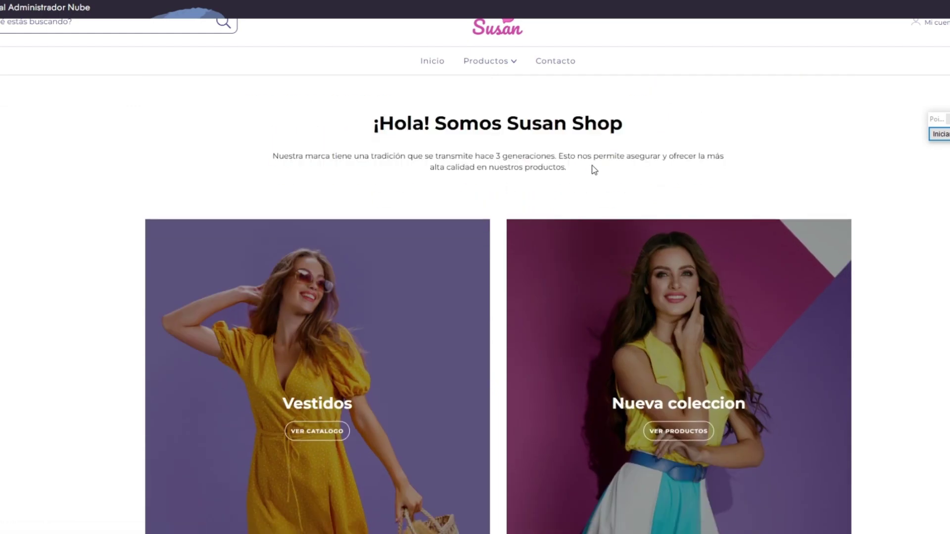
pyautogui.scroll(-4, 589, 176)
pyautogui.scroll(2, 318, 197)
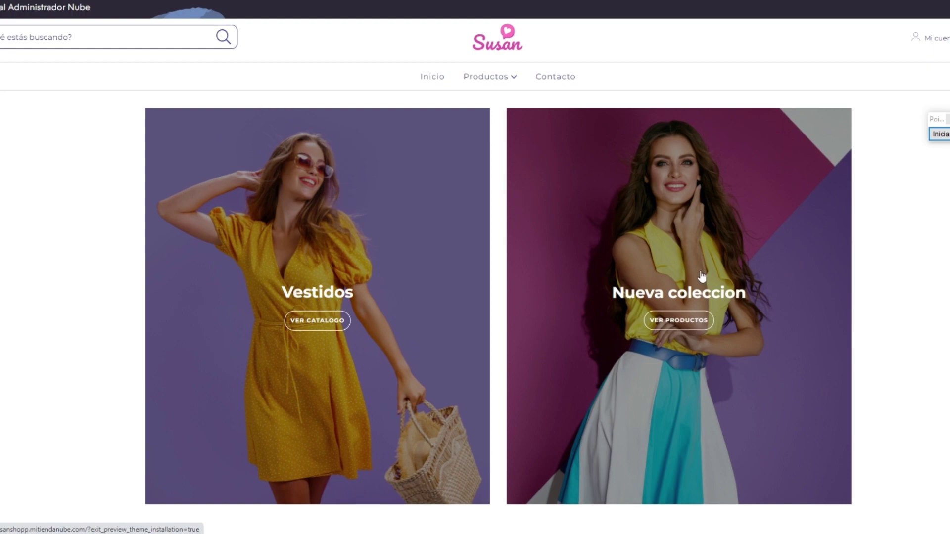
pyautogui.scroll(-4, 568, 239)
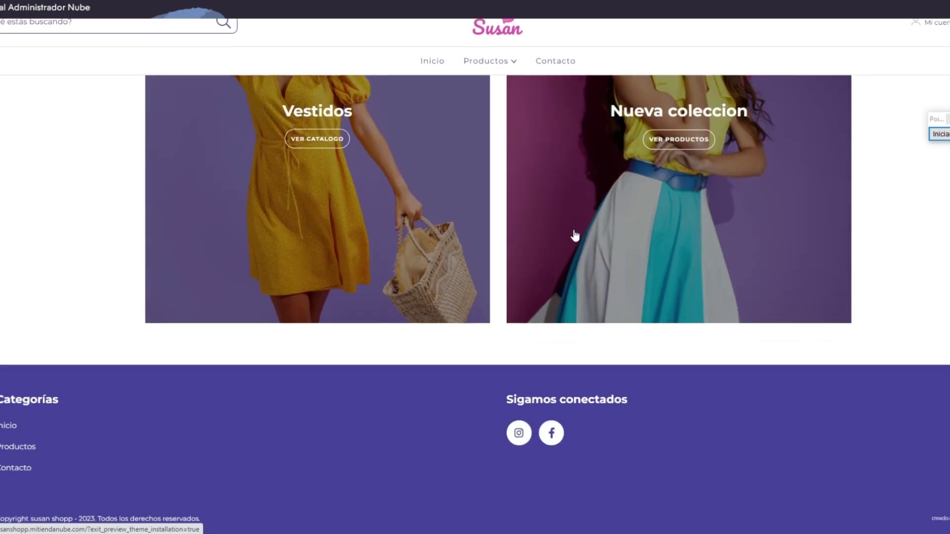
pyautogui.scroll(15, 574, 236)
pyautogui.scroll(6, 574, 233)
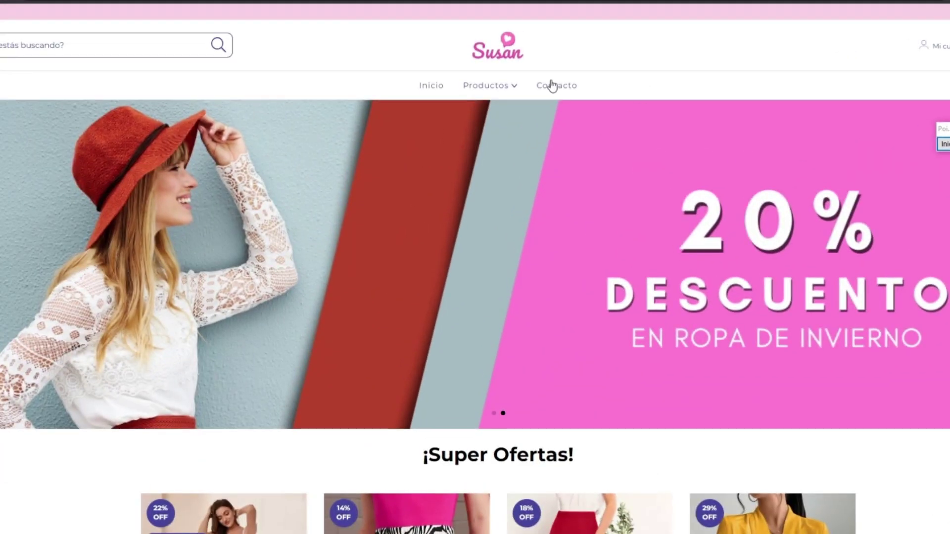
# Step: Examine the ¡Super Ofertas! section with its discount and free-shipping labels, and the home page sections below it
pyautogui.scroll(-5, 504, 202)
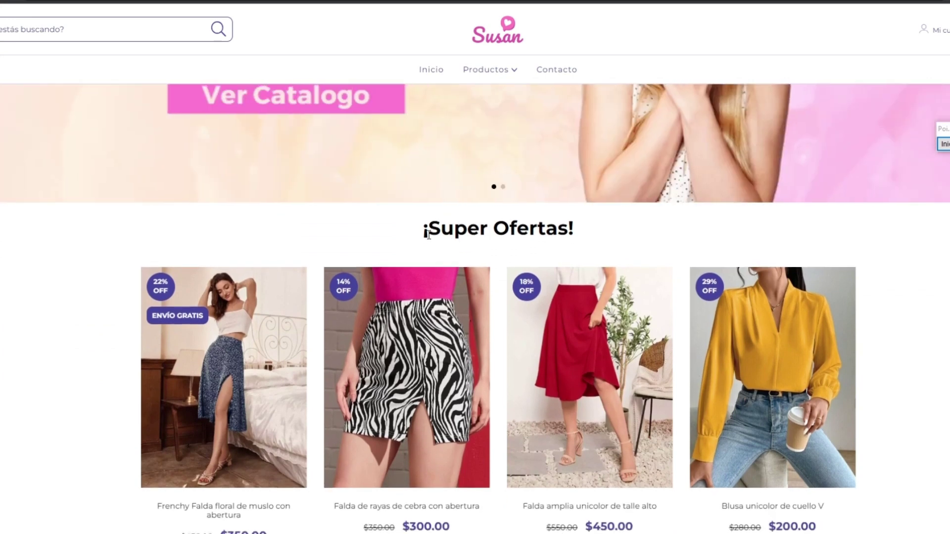
pyautogui.scroll(-3, 223, 198)
pyautogui.scroll(1, 222, 197)
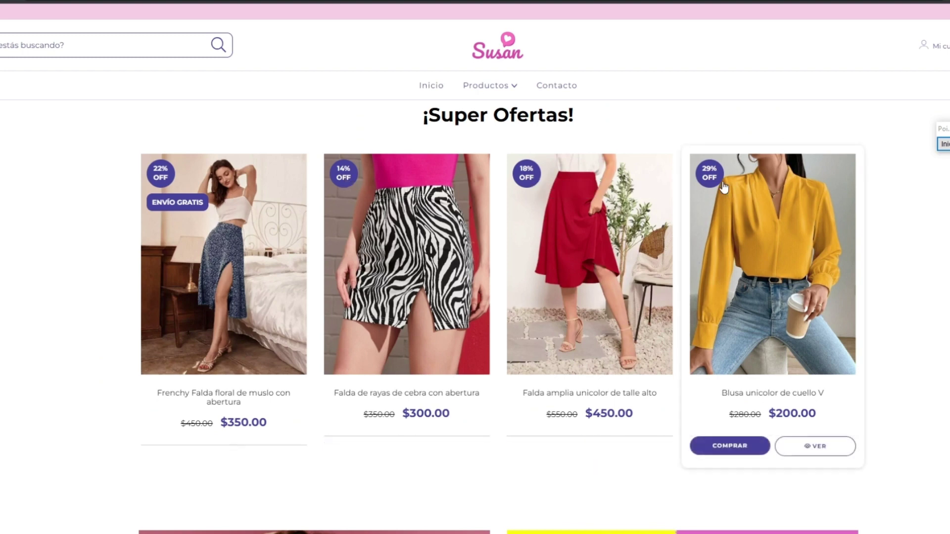
pyautogui.scroll(-2, 242, 140)
pyautogui.scroll(2, 242, 140)
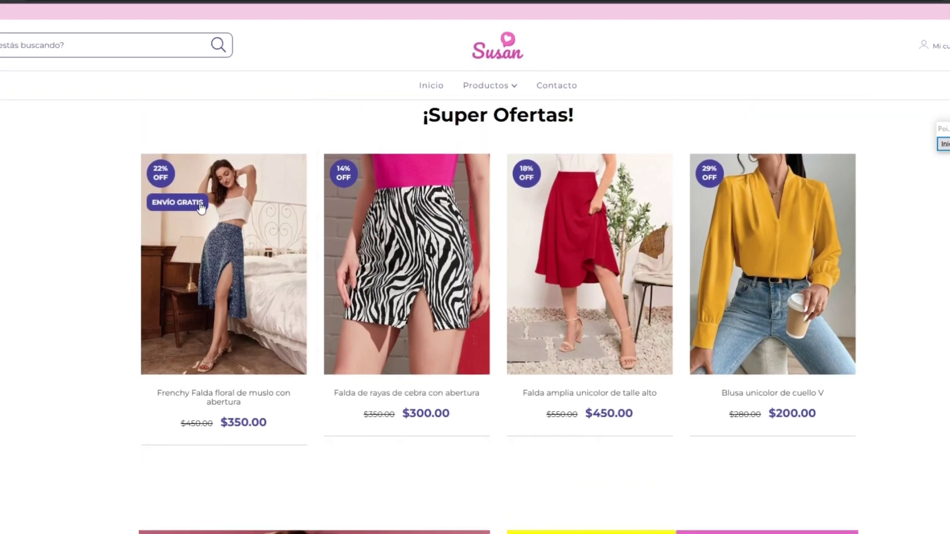
pyautogui.scroll(-9, 151, 200)
pyautogui.scroll(-10, 475, 306)
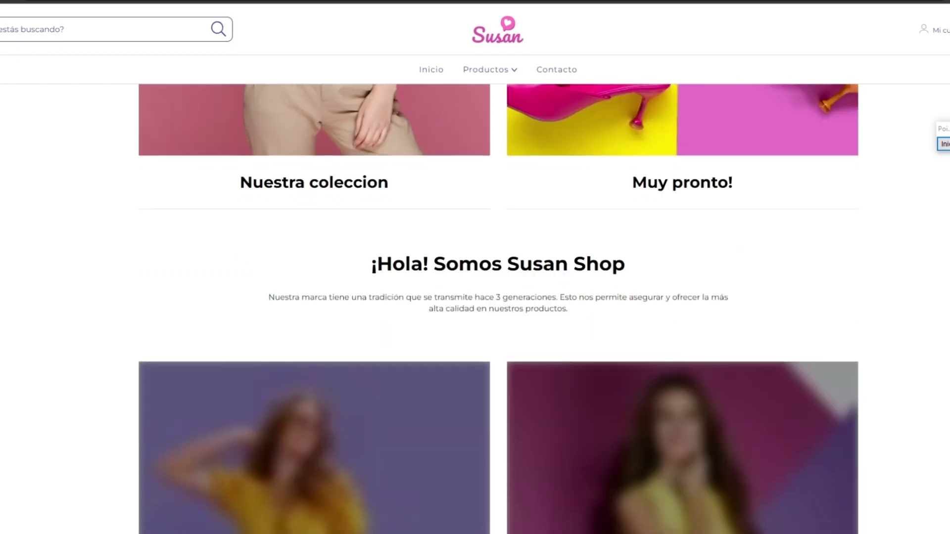
pyautogui.scroll(19, 475, 306)
pyautogui.scroll(3, 589, 183)
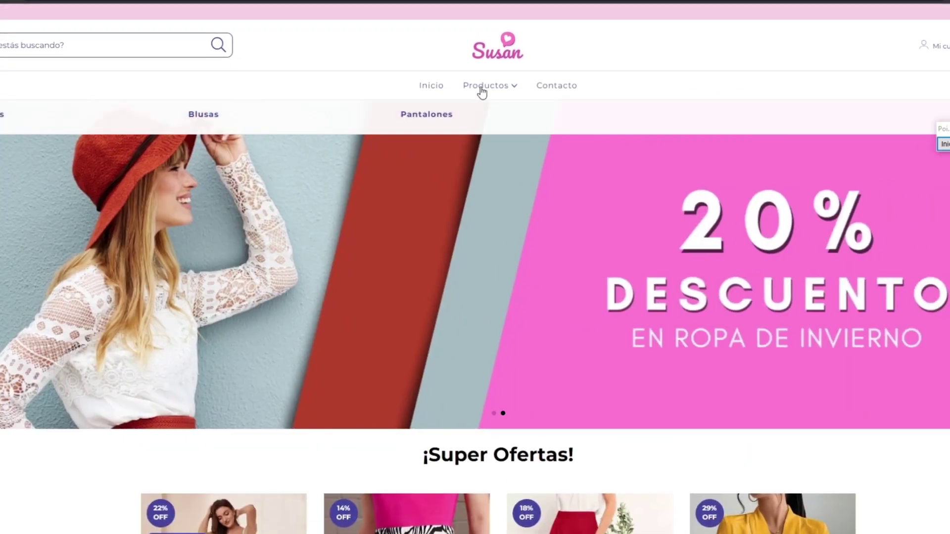
# Step: Open the store's Productos page and look through the full product listing
pyautogui.click(483, 91)
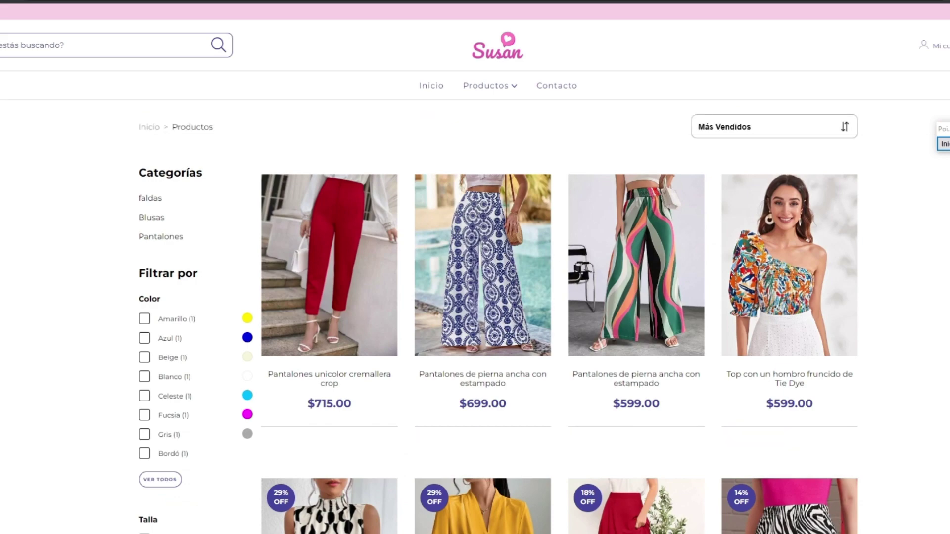
pyautogui.scroll(-10, 475, 297)
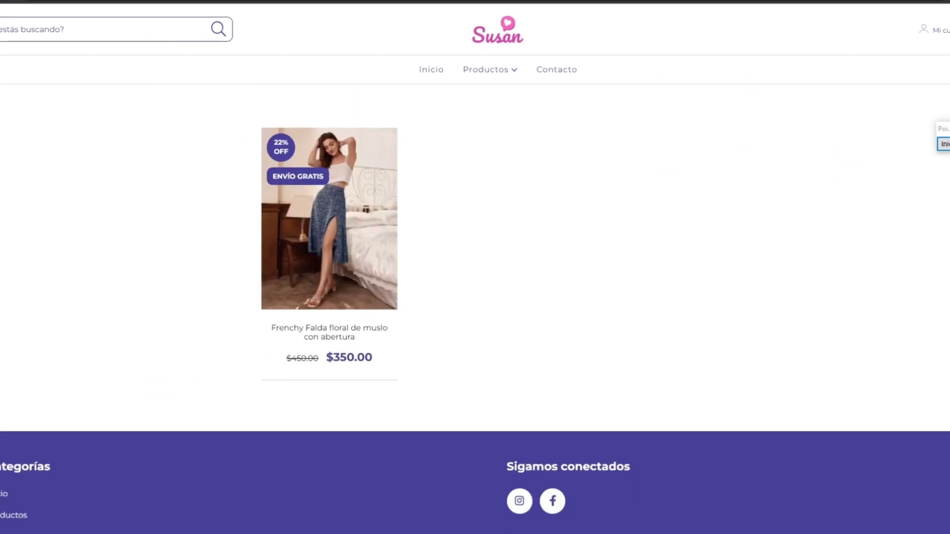
pyautogui.scroll(10, 502, 329)
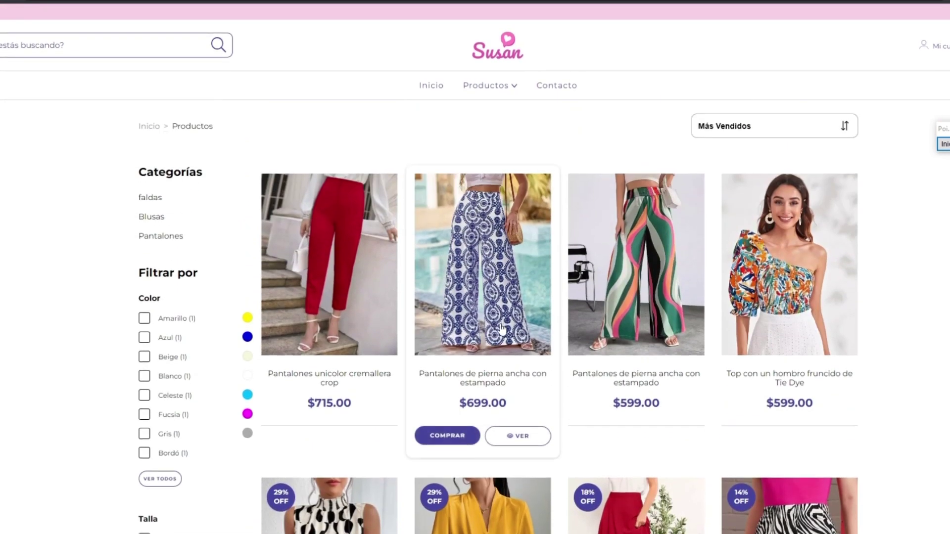
# Step: Add the $699.00 Pantalones de pierna ancha con estampado to the cart and view the cart
pyautogui.scroll(-2, 502, 329)
pyautogui.click(447, 322)
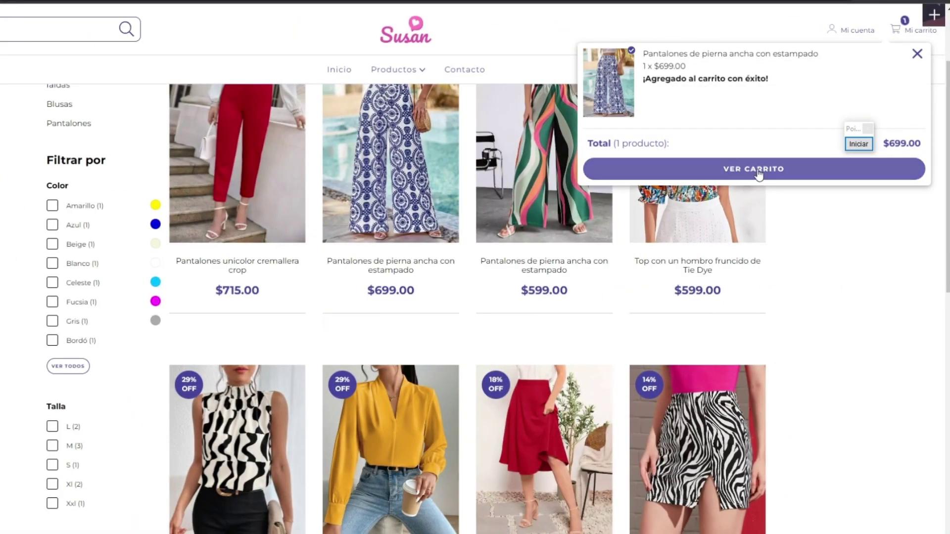
pyautogui.click(757, 172)
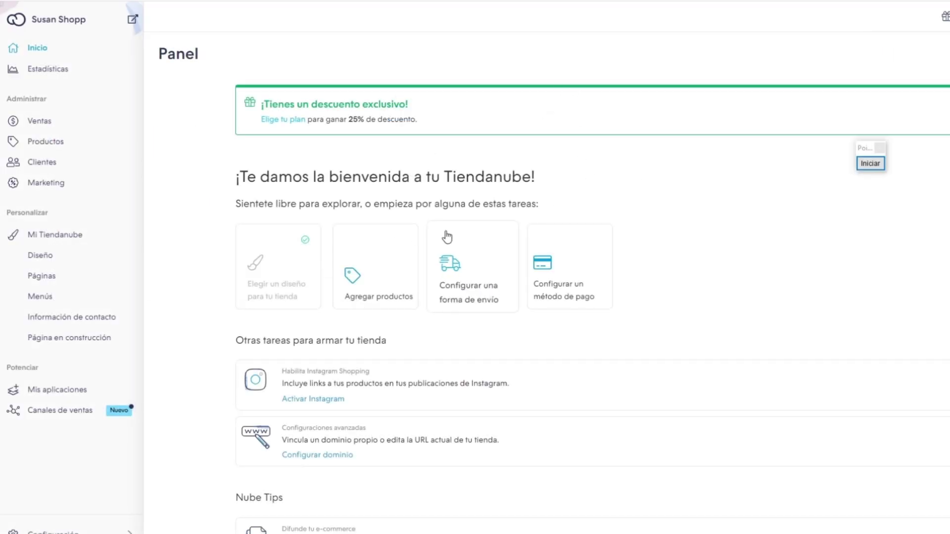
pyautogui.click(872, 164)
pyautogui.moveTo(284, 349)
pyautogui.mouseDown()
pyautogui.moveTo(325, 135)
pyautogui.moveTo(355, 130)
pyautogui.mouseUp()
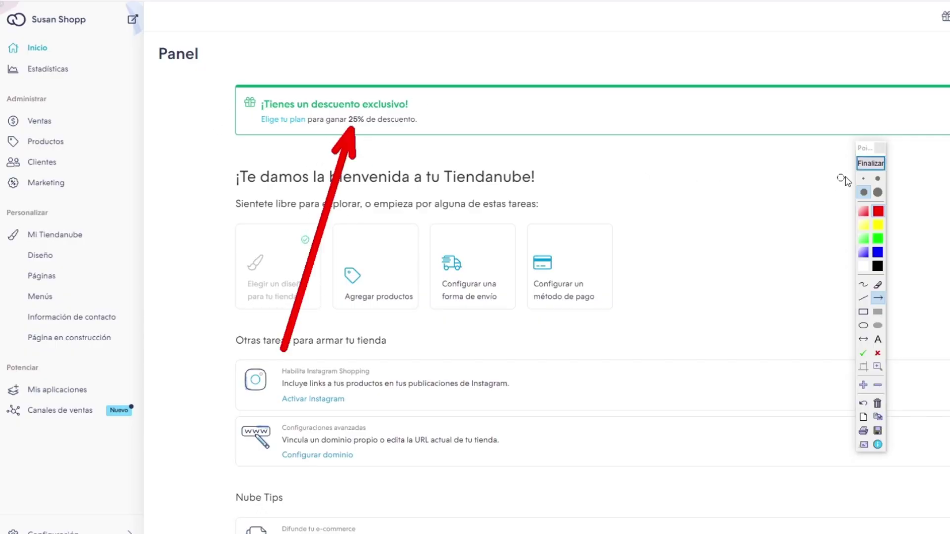
pyautogui.click(870, 163)
pyautogui.moveTo(349, 15); pyautogui.dragTo(57, 47)
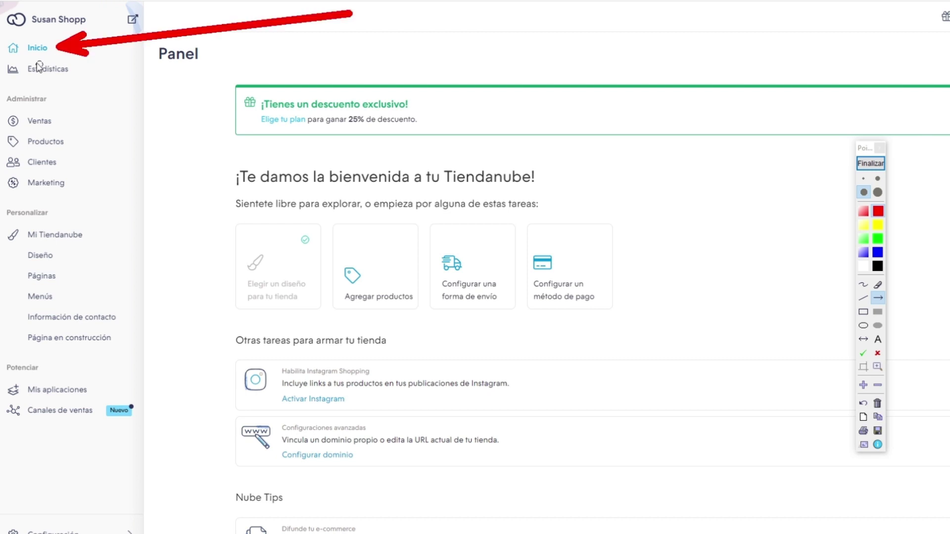
pyautogui.click(870, 163)
pyautogui.click(871, 163)
pyautogui.moveTo(229, 314)
pyautogui.mouseDown()
pyautogui.moveTo(287, 161)
pyautogui.moveTo(283, 138)
pyautogui.mouseUp()
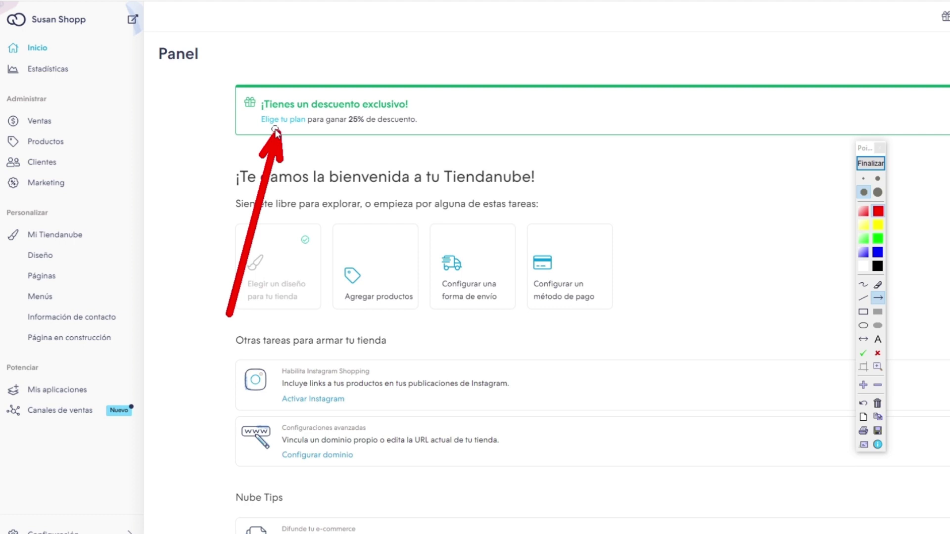
pyautogui.click(870, 163)
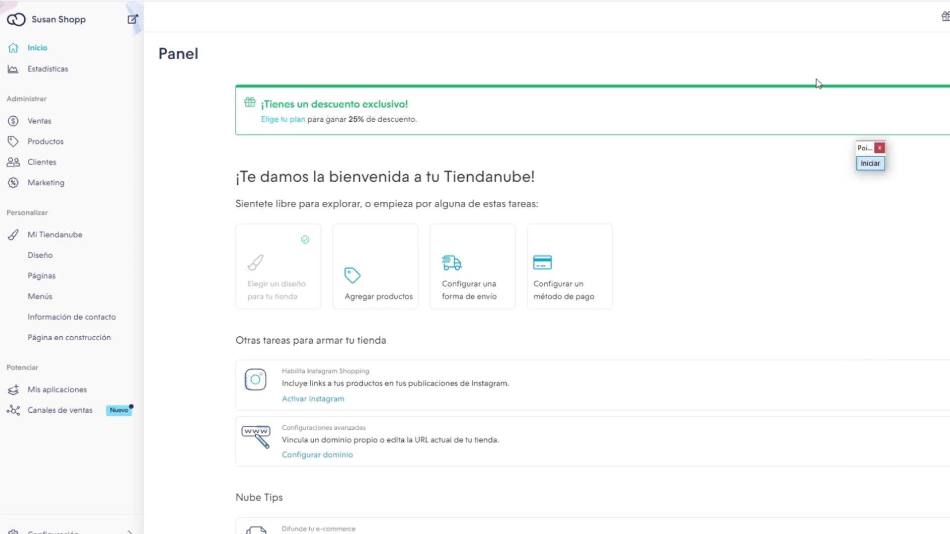
# Step: Open the store's plan comparison and upgrade the store to the Básico plan
pyautogui.click(869, 155)
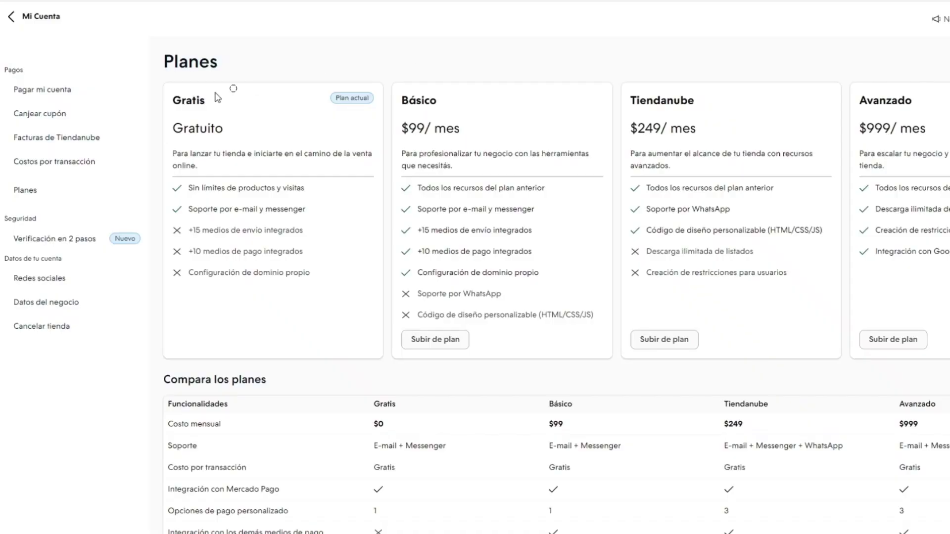
pyautogui.moveTo(1, 227)
pyautogui.mouseDown()
pyautogui.moveTo(84, 194)
pyautogui.moveTo(171, 130)
pyautogui.mouseUp()
pyautogui.moveTo(574, 35)
pyautogui.mouseDown()
pyautogui.moveTo(478, 103)
pyautogui.moveTo(443, 104)
pyautogui.mouseUp()
pyautogui.moveTo(290, 264); pyautogui.dragTo(411, 142)
pyautogui.moveTo(486, 478); pyautogui.dragTo(445, 357)
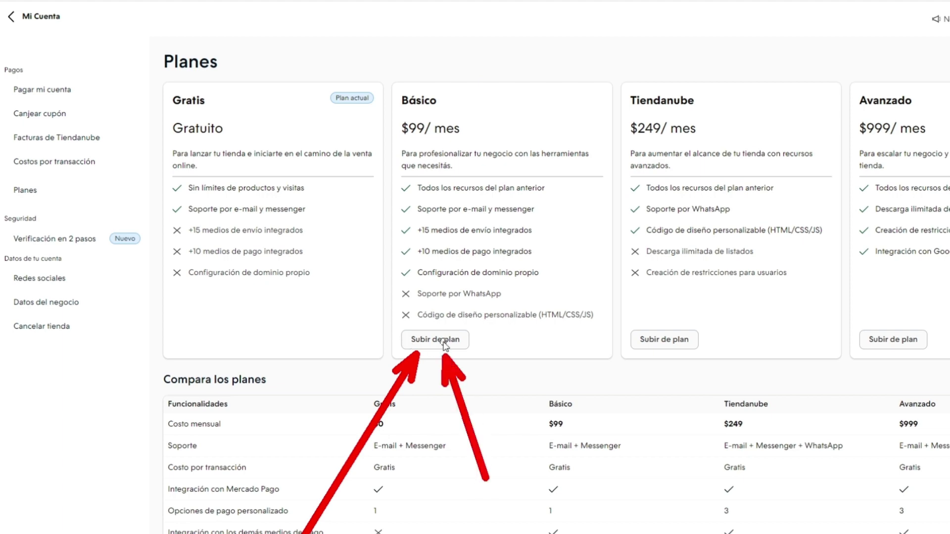
pyautogui.click(444, 342)
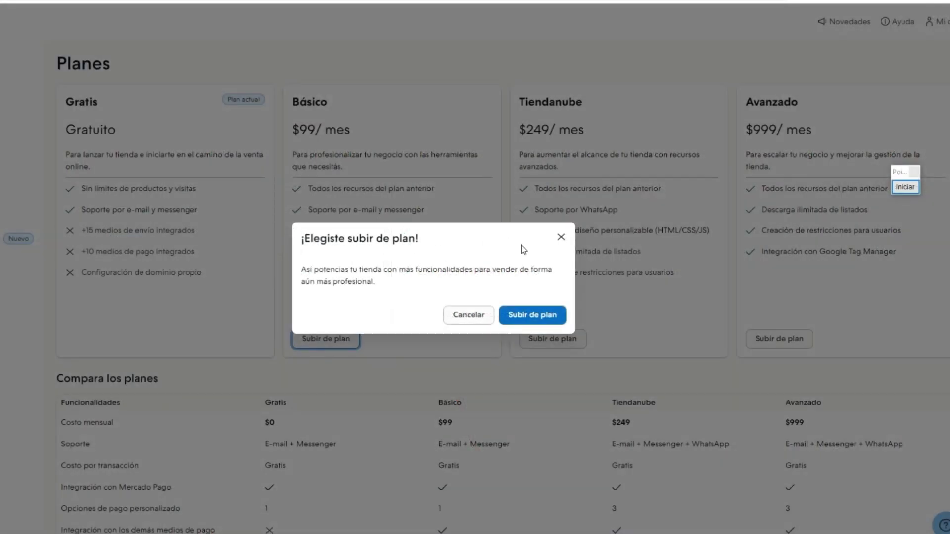
pyautogui.click(529, 317)
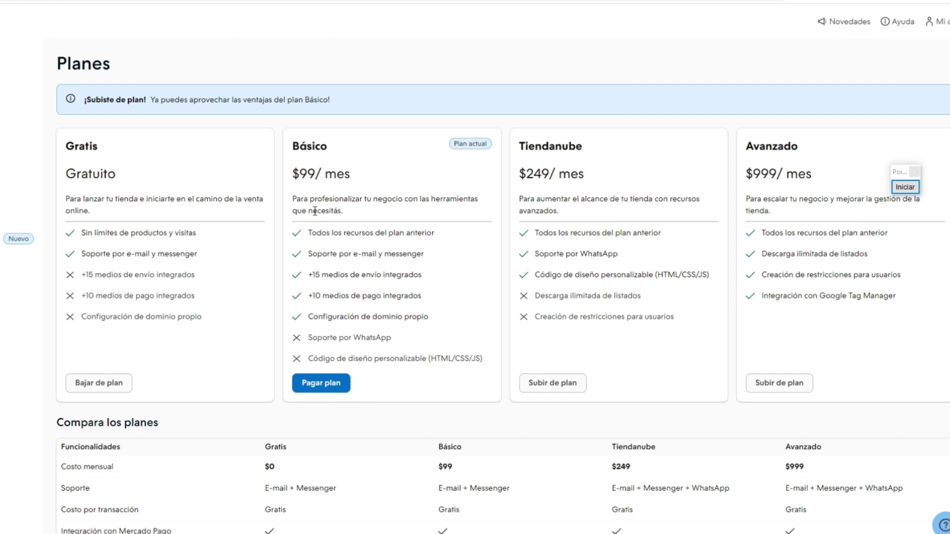
# Step: Go to the payment page for the Básico plan and review its subscription options
pyautogui.click(904, 187)
pyautogui.moveTo(385, 528); pyautogui.dragTo(330, 395)
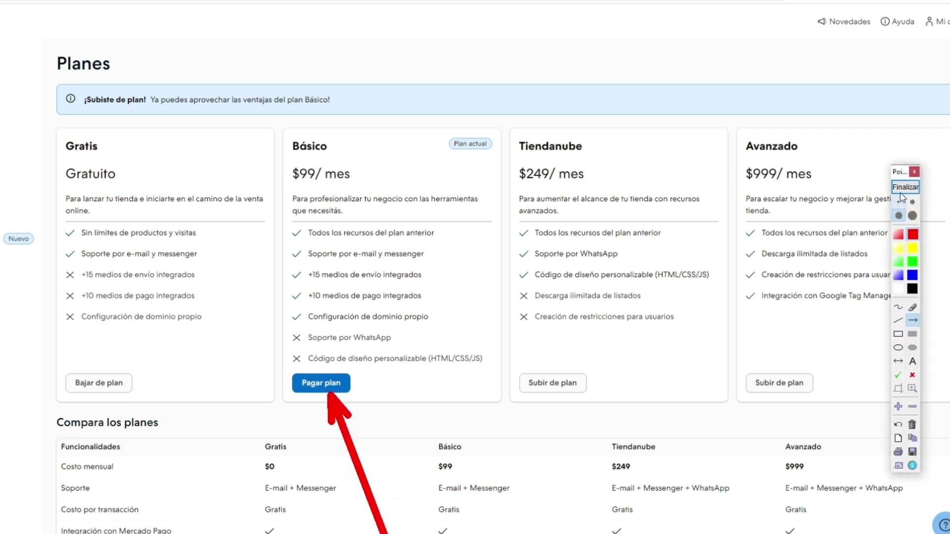
pyautogui.click(903, 188)
pyautogui.click(324, 395)
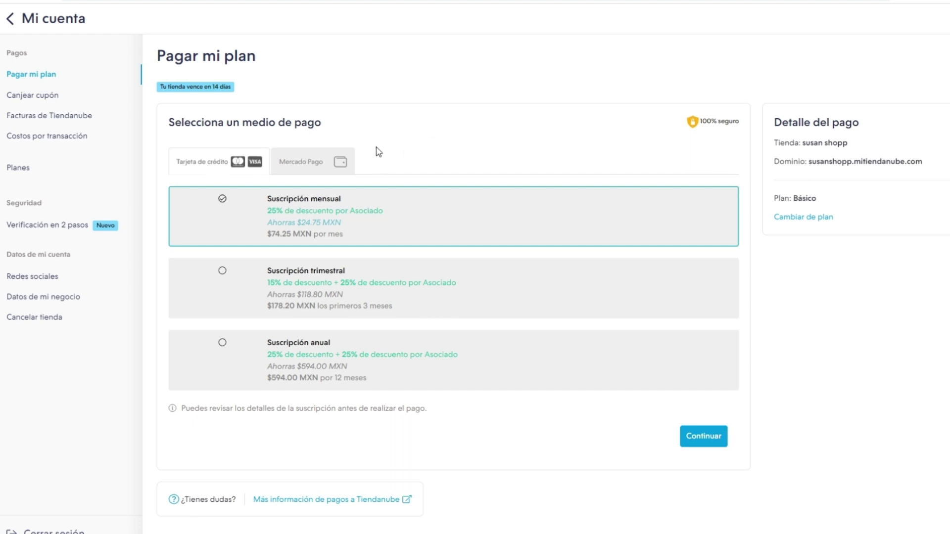
pyautogui.scroll(-2, 563, 181)
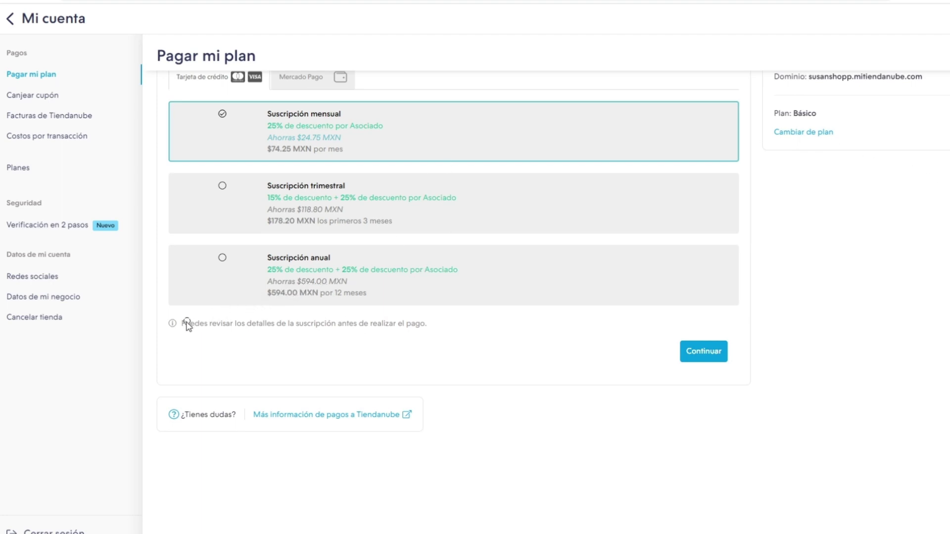
pyautogui.moveTo(65, 366); pyautogui.dragTo(250, 290)
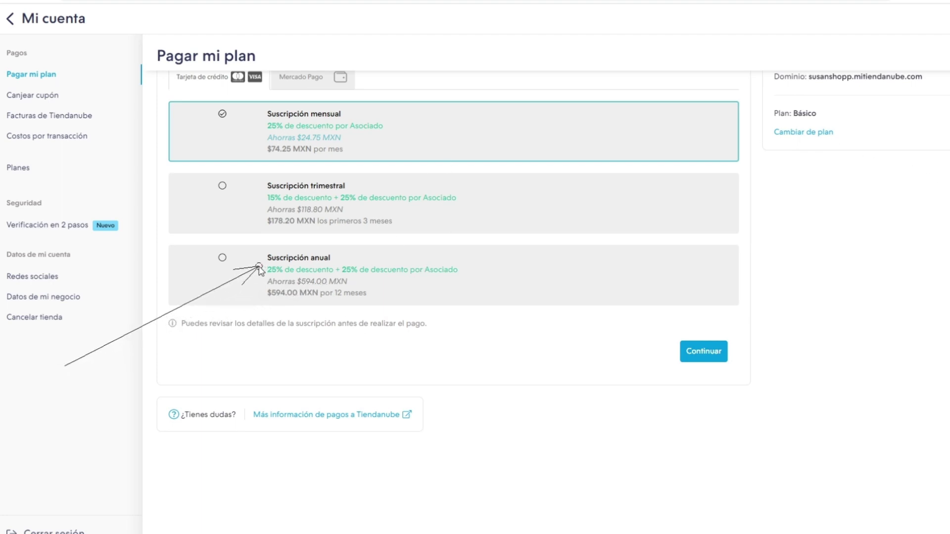
pyautogui.moveTo(340, 489)
pyautogui.mouseDown()
pyautogui.moveTo(322, 365)
pyautogui.moveTo(289, 306)
pyautogui.mouseUp()
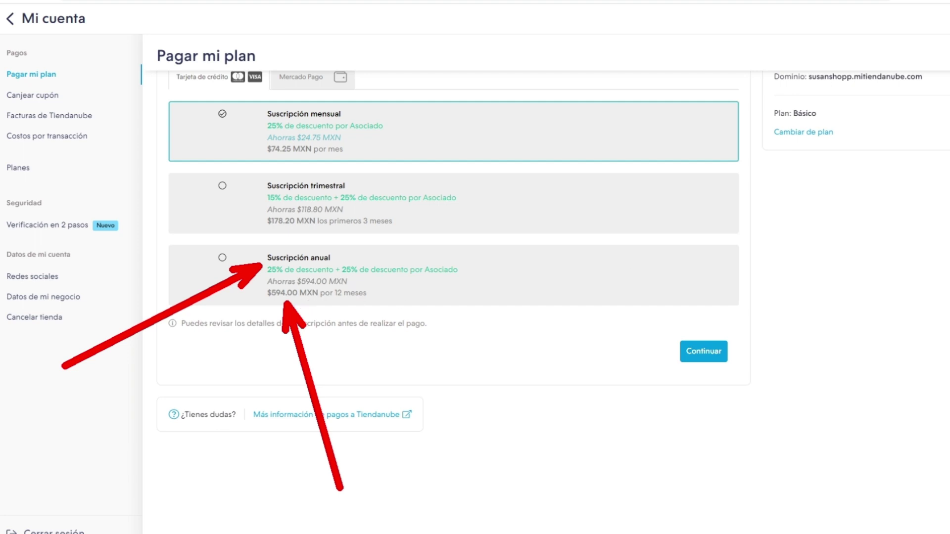
# Step: Switch to the Calculator, divide 594 by 12 to work out the annual subscription's monthly cost, and close it
pyautogui.press('super+s')
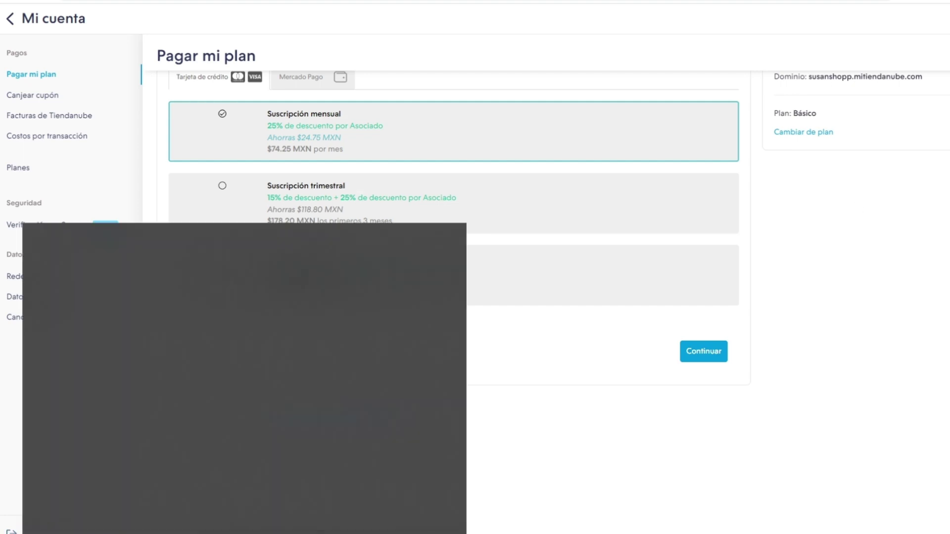
pyautogui.write('calc')
pyautogui.click(115, 287)
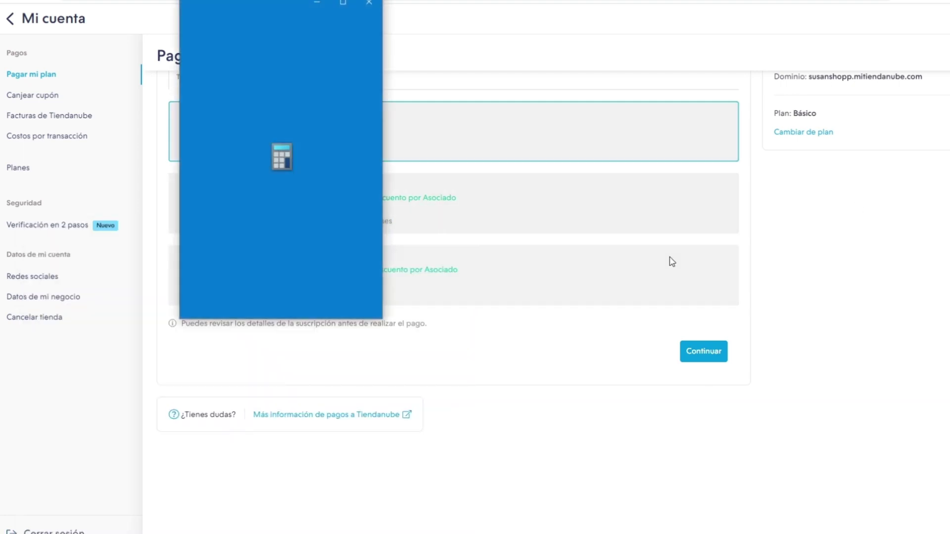
pyautogui.moveTo(272, 13); pyautogui.dragTo(644, 53)
pyautogui.click(642, 280)
pyautogui.click(689, 247)
pyautogui.click(597, 276)
pyautogui.click(738, 212)
pyautogui.click(591, 310)
pyautogui.click(642, 309)
pyautogui.click(740, 343)
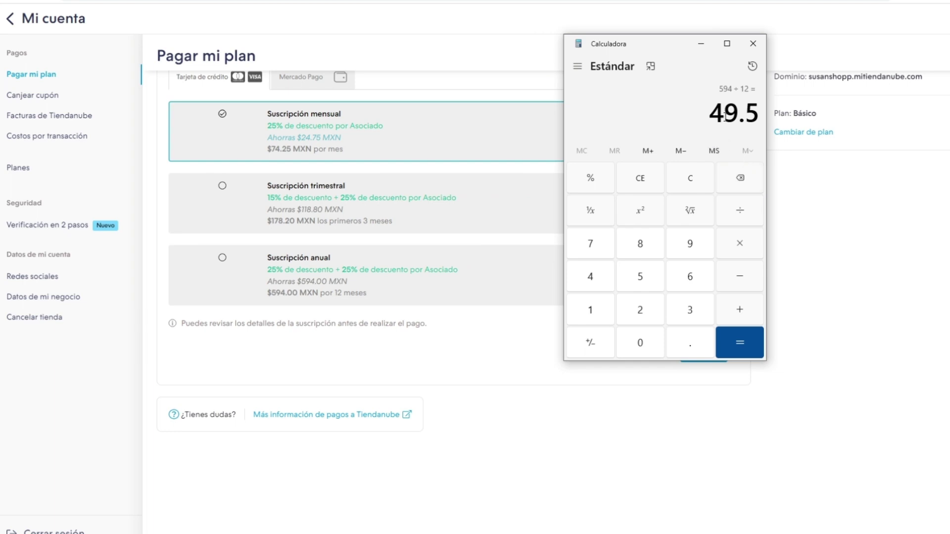
pyautogui.click(753, 44)
# Step: Choose the Suscripción anual option for the Básico plan payment
pyautogui.moveTo(266, 263); pyautogui.dragTo(371, 306)
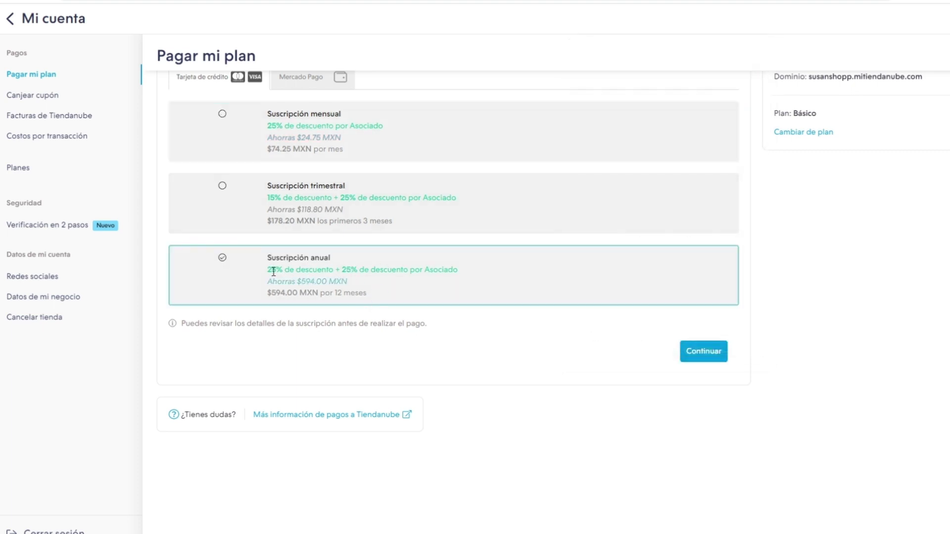